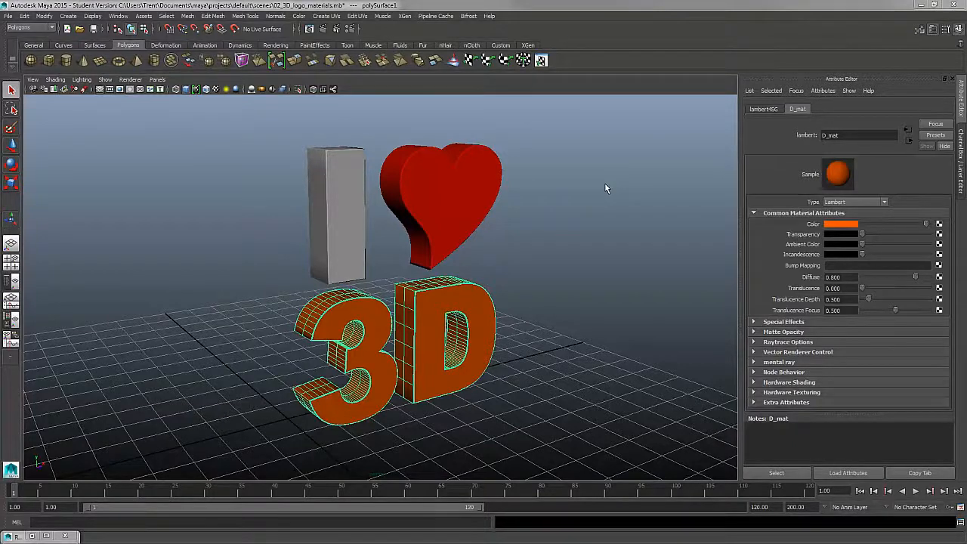
- Deselect the letters and examine the shading on the heart's lower tip and the rest of the logo
{"action": "left_click", "coordinate": [545, 252]}
{"action": "right_click_drag", "start_coordinate": [519, 181], "coordinate": [542, 264], "text": "alt"}
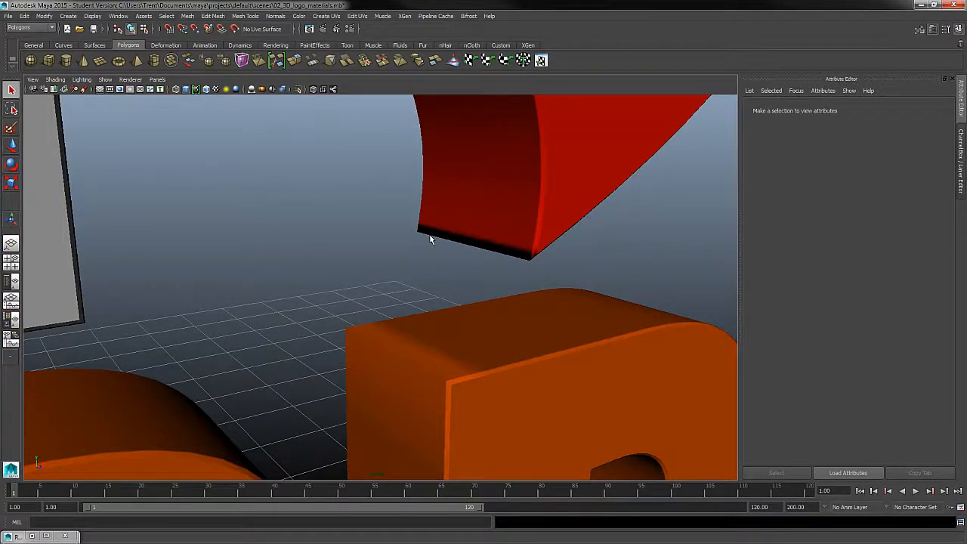
{"action": "left_click_drag", "start_coordinate": [525, 267], "coordinate": [473, 274], "text": "alt"}
{"action": "key", "text": "a"}
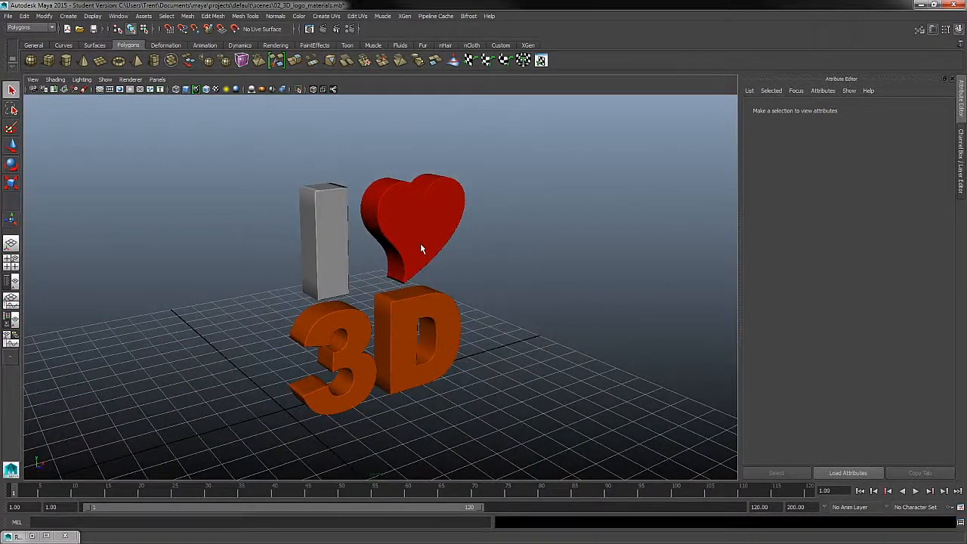
{"action": "left_click_drag", "start_coordinate": [373, 269], "coordinate": [507, 237], "text": "alt"}
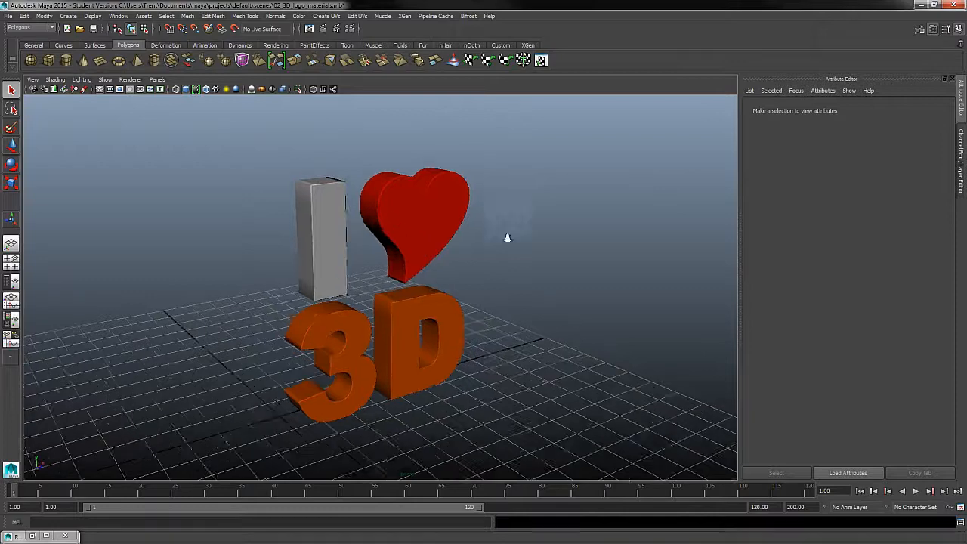
{"action": "right_click_drag", "start_coordinate": [507, 237], "coordinate": [515, 279], "text": "alt"}
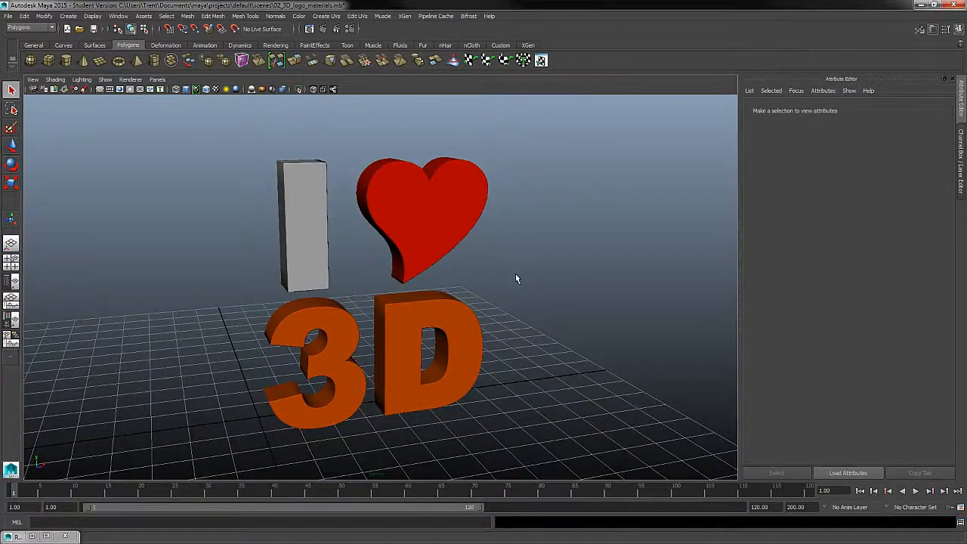
{"action": "left_click_drag", "start_coordinate": [484, 277], "coordinate": [477, 282], "text": "alt"}
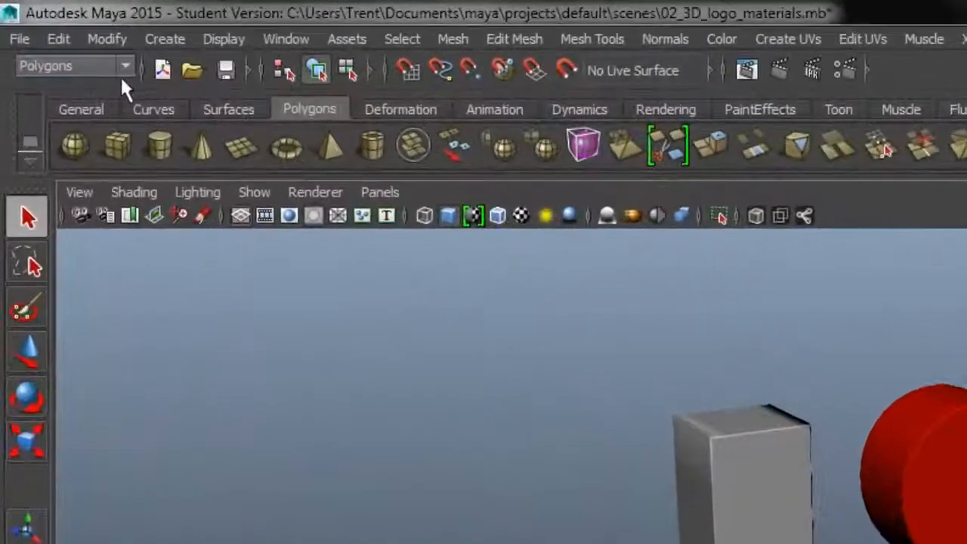
- Look through the Animation, Polygons, Surfaces and Dynamics menu sets, finishing on Polygons
{"action": "left_click", "coordinate": [89, 48]}
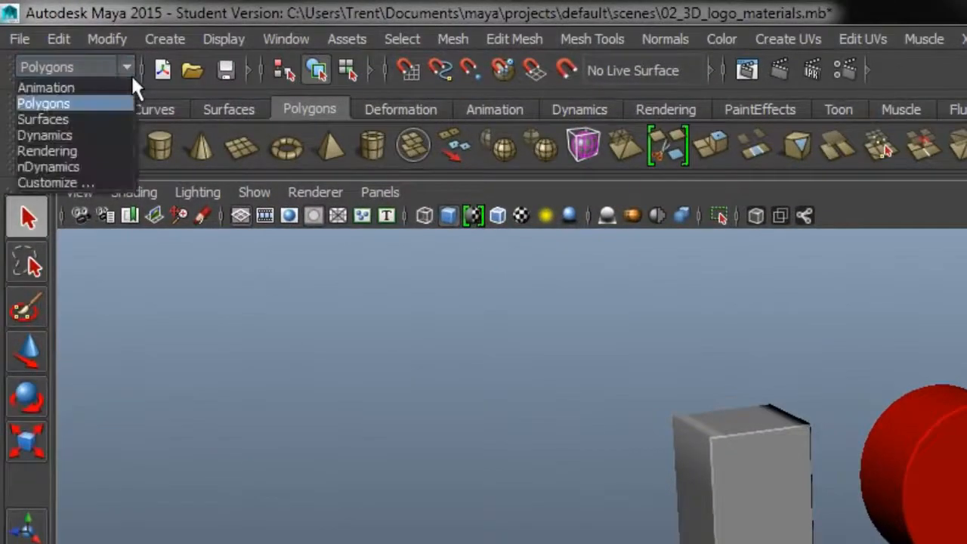
{"action": "left_click", "coordinate": [87, 88]}
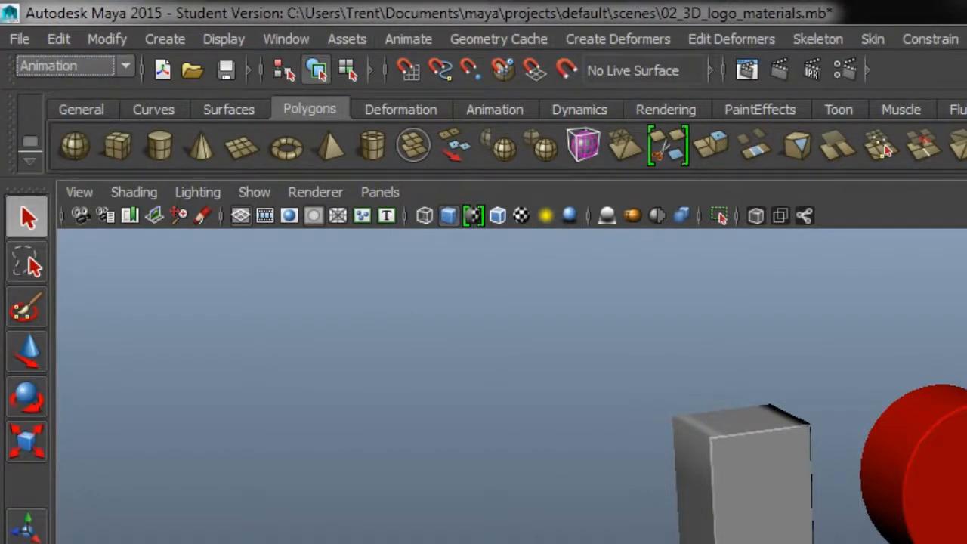
{"action": "left_click", "coordinate": [103, 68]}
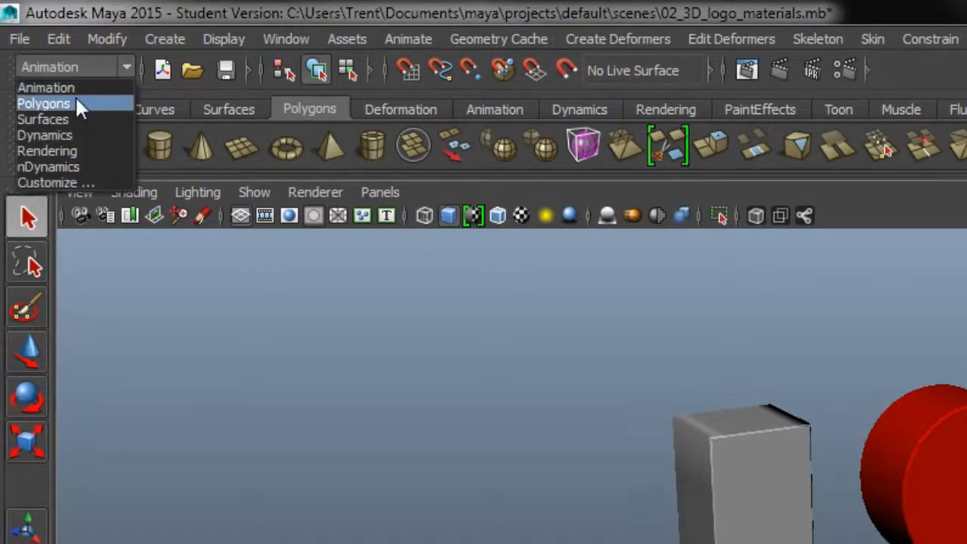
{"action": "left_click", "coordinate": [75, 98]}
{"action": "left_click", "coordinate": [89, 73]}
{"action": "left_click", "coordinate": [70, 117]}
{"action": "left_click", "coordinate": [107, 72]}
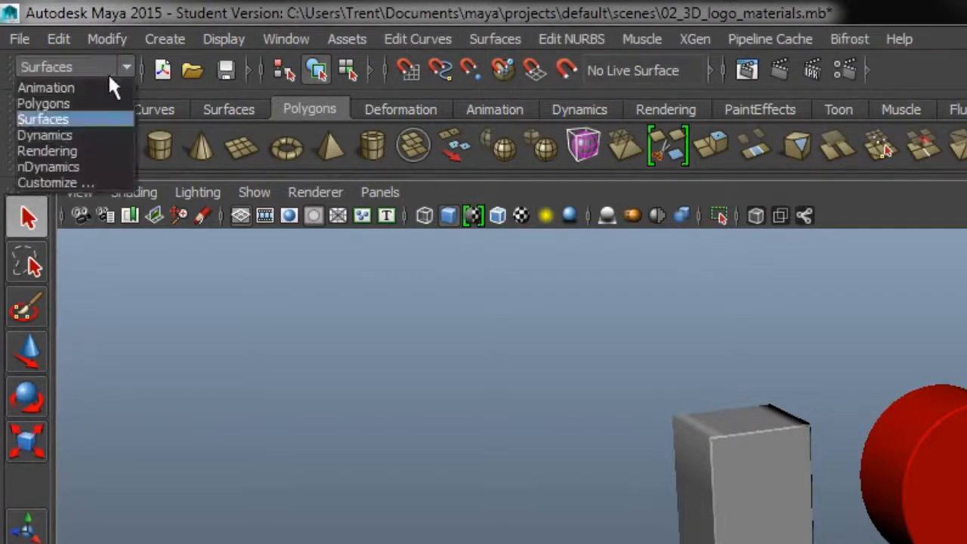
{"action": "left_click", "coordinate": [70, 136]}
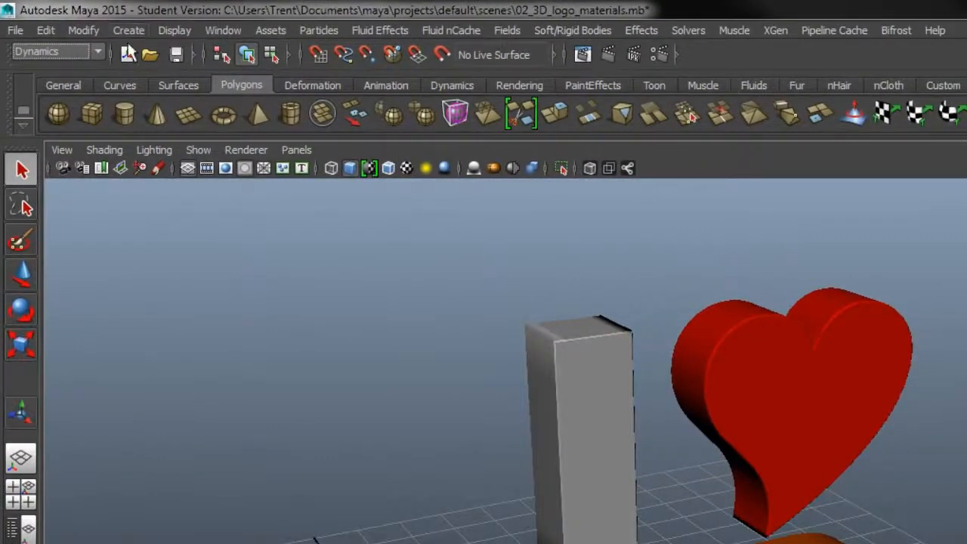
{"action": "left_click", "coordinate": [59, 53]}
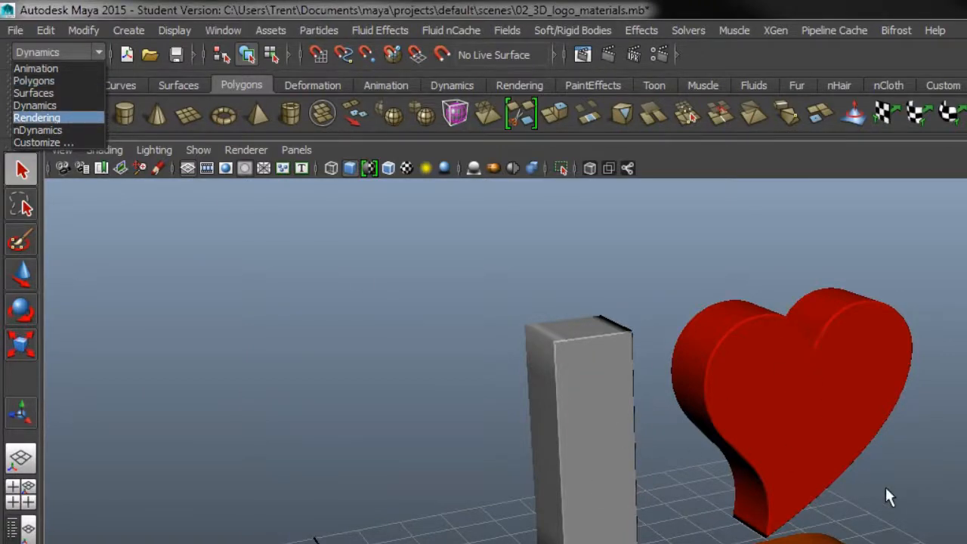
{"action": "left_click", "coordinate": [52, 82]}
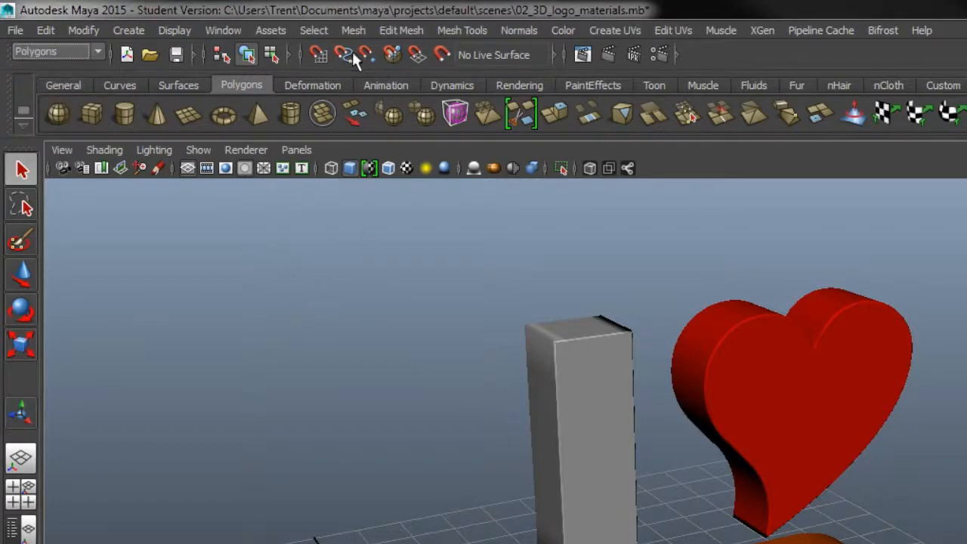
{"action": "left_click", "coordinate": [318, 33]}
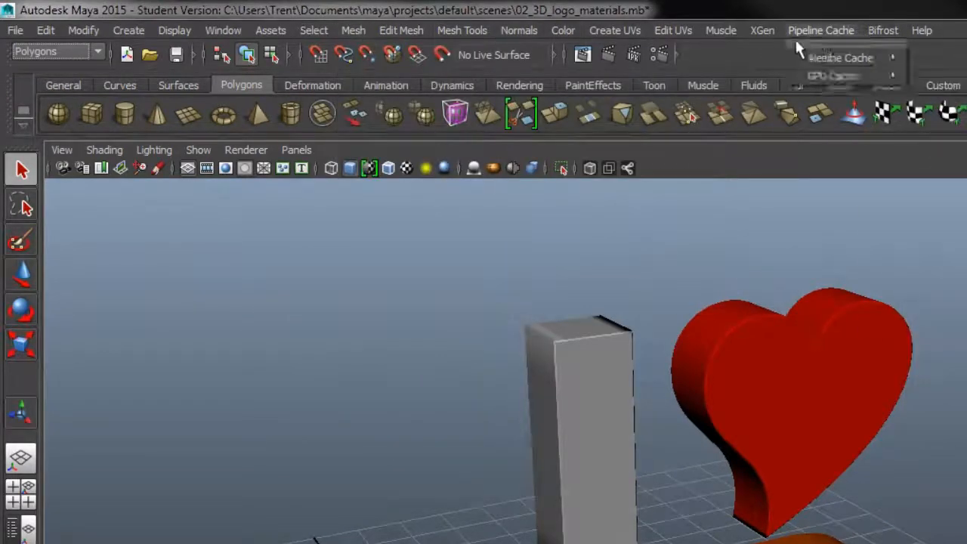
{"action": "left_click", "coordinate": [563, 33]}
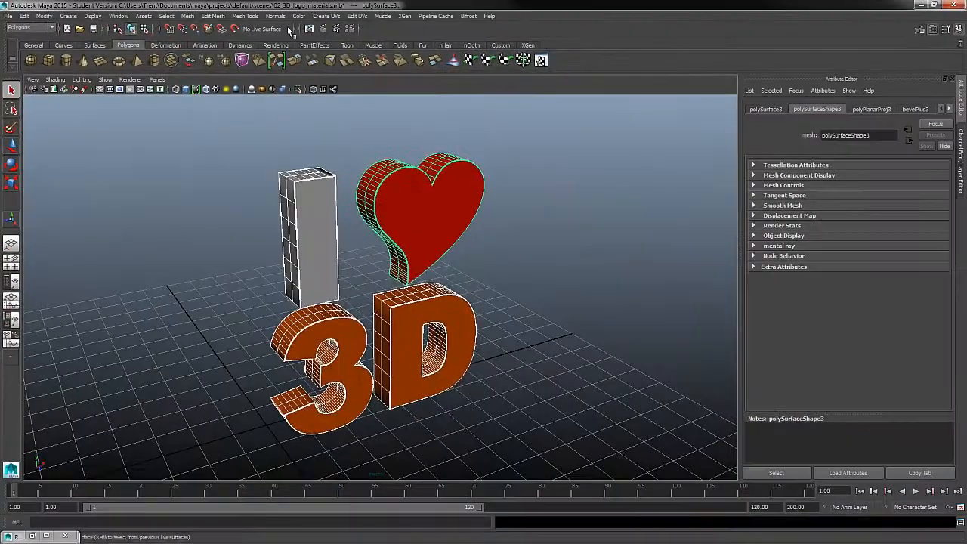
{"action": "left_click", "coordinate": [533, 32]}
{"action": "left_click", "coordinate": [280, 18]}
{"action": "left_click", "coordinate": [530, 202]}
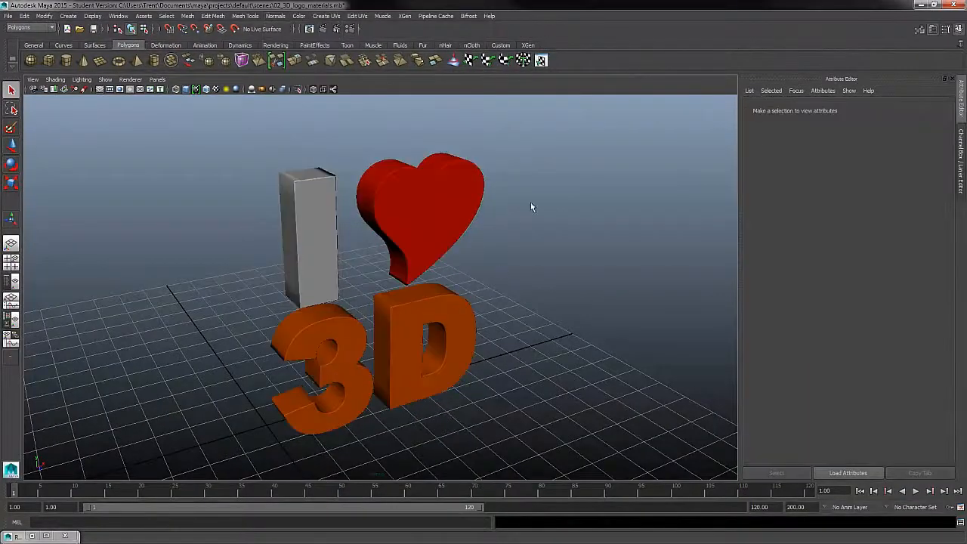
- Select all the logo shapes, open the Set Normal Angle options and place the window clear of the model
{"action": "left_click_drag", "start_coordinate": [540, 187], "coordinate": [236, 402]}
{"action": "left_click", "coordinate": [554, 189]}
{"action": "left_click_drag", "start_coordinate": [565, 173], "coordinate": [202, 456]}
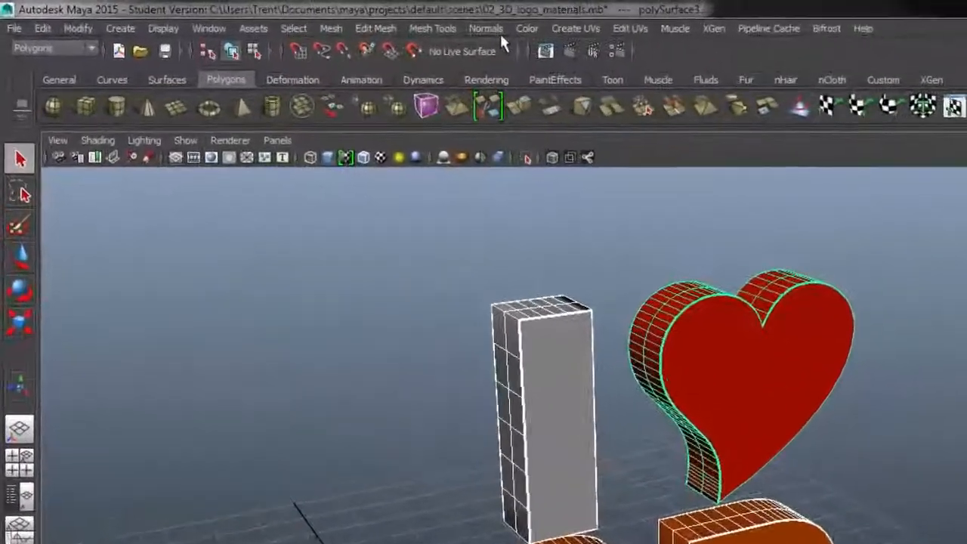
{"action": "left_click", "coordinate": [281, 17]}
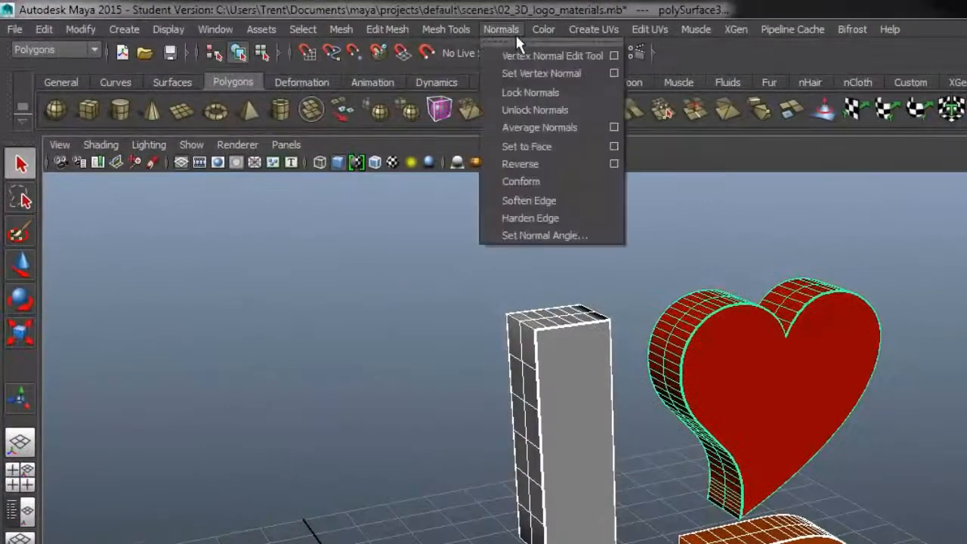
{"action": "left_click", "coordinate": [559, 236]}
{"action": "left_click_drag", "start_coordinate": [554, 276], "coordinate": [966, 215]}
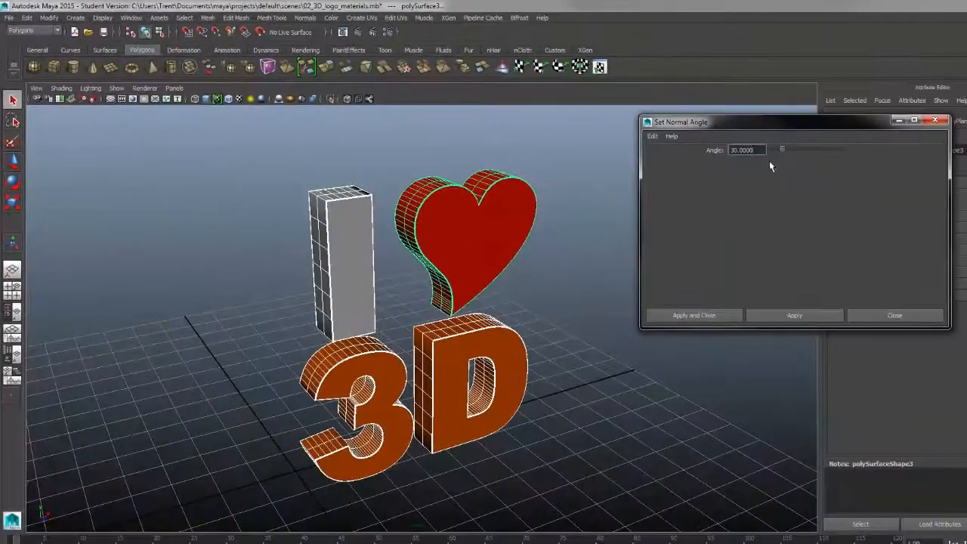
- Try a normal angle of 30 on the selected logo shapes, inspect the shading, and undo it
{"action": "double_click", "coordinate": [744, 150]}
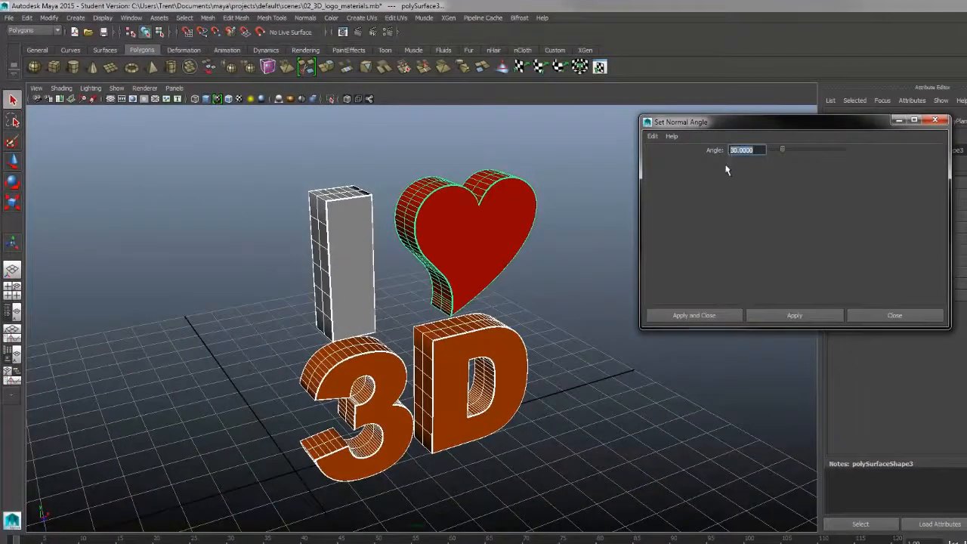
{"action": "left_click", "coordinate": [794, 315]}
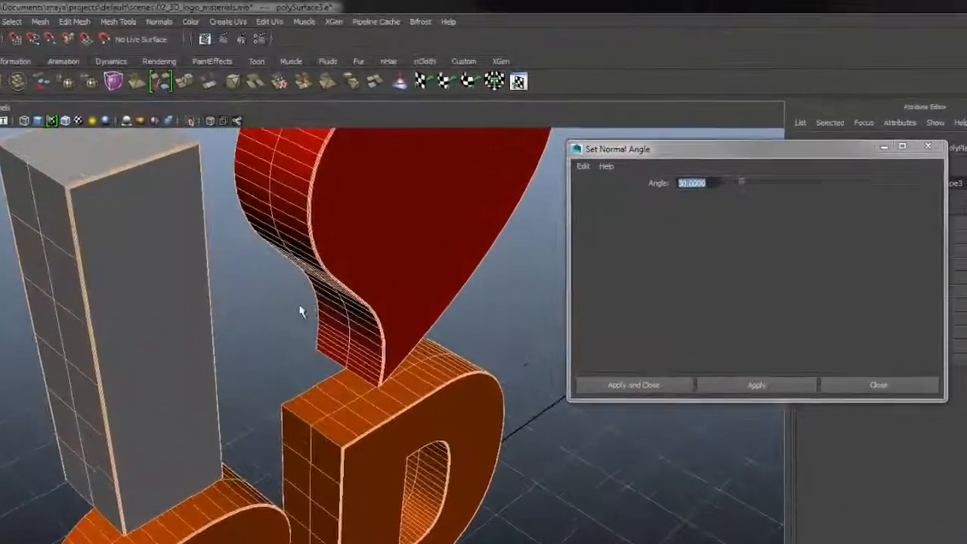
{"action": "left_click_drag", "start_coordinate": [300, 311], "coordinate": [340, 294], "text": "alt"}
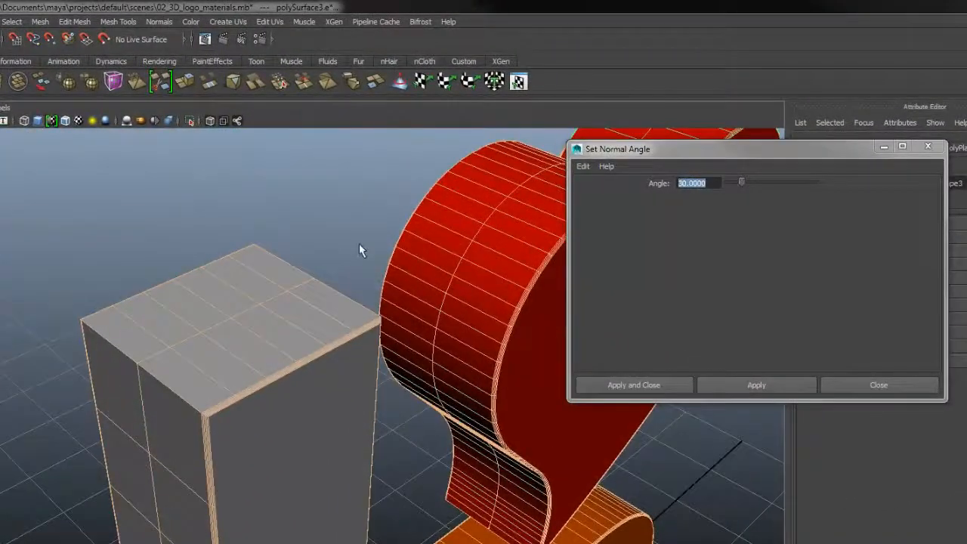
{"action": "left_click", "coordinate": [756, 387]}
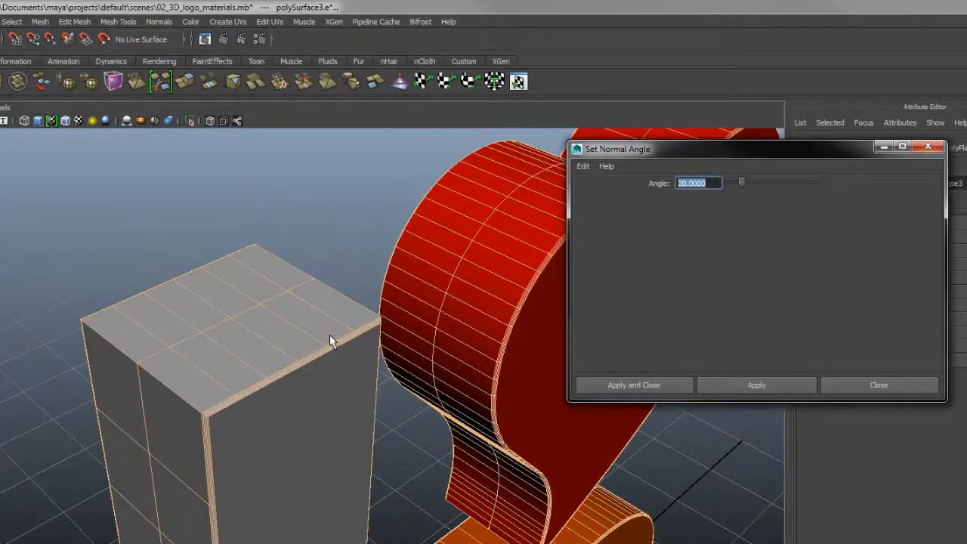
{"action": "middle_click_drag", "start_coordinate": [489, 372], "coordinate": [455, 362], "text": "alt"}
{"action": "key", "text": "ctrl+z"}
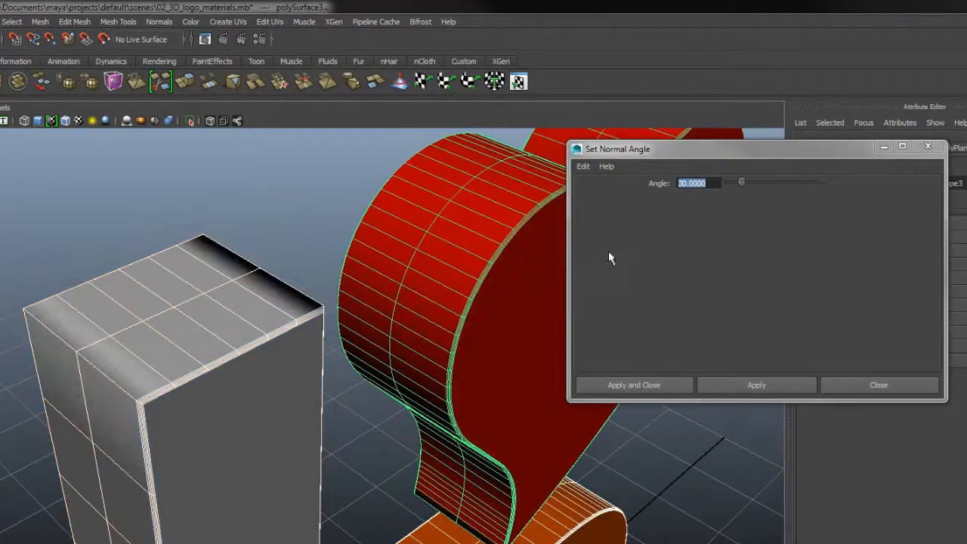
- Set the normal angle value to 15
{"action": "left_click", "coordinate": [716, 185]}
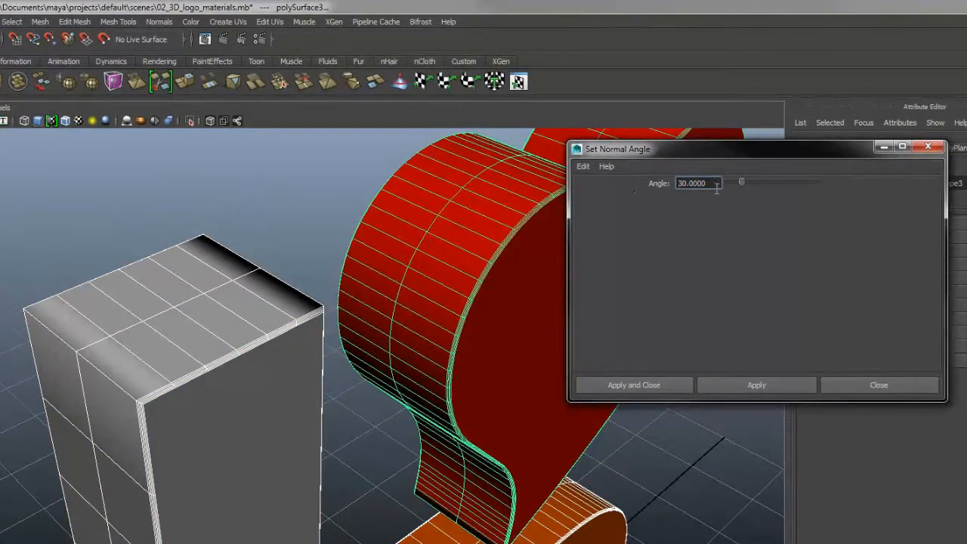
{"action": "left_click_drag", "start_coordinate": [708, 189], "coordinate": [671, 192]}
{"action": "type", "text": "15"}
- Examine the heart's curved sides and beveled edges, and the shading on the letter I
{"action": "left_click_drag", "start_coordinate": [514, 331], "coordinate": [453, 335], "text": "alt"}
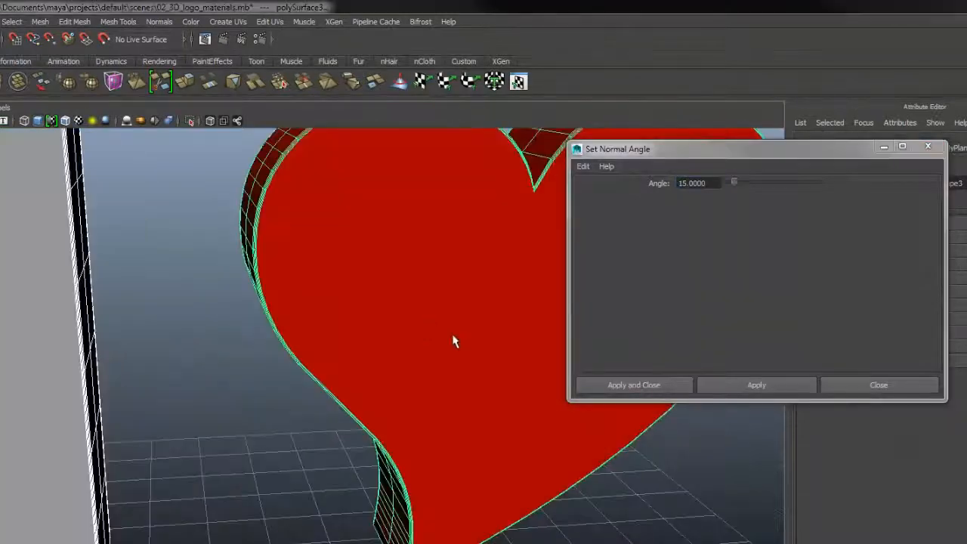
{"action": "right_click_drag", "start_coordinate": [452, 335], "coordinate": [404, 332], "text": "alt"}
{"action": "left_click_drag", "start_coordinate": [404, 333], "coordinate": [450, 358], "text": "alt"}
{"action": "middle_click_drag", "start_coordinate": [466, 322], "coordinate": [389, 328], "text": "alt"}
{"action": "right_click_drag", "start_coordinate": [389, 329], "coordinate": [414, 312], "text": "alt"}
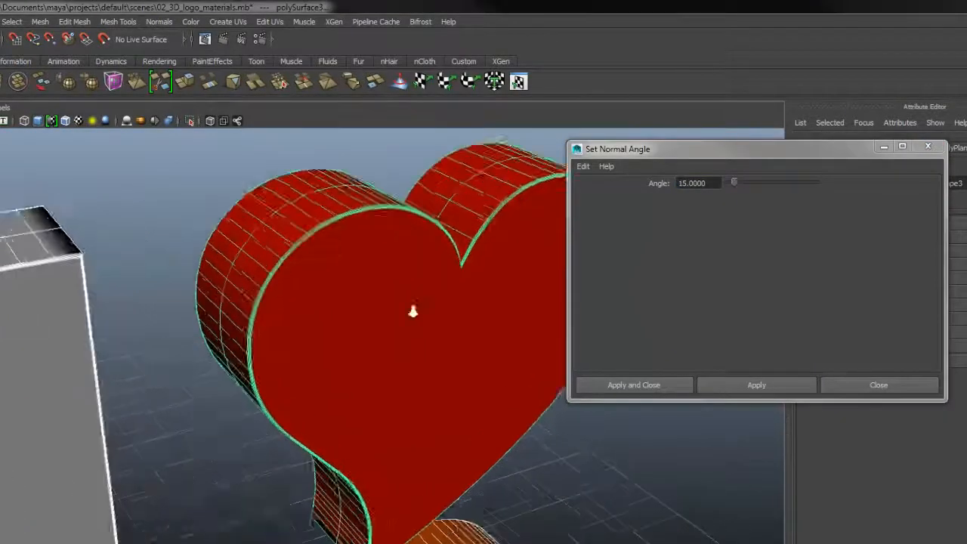
{"action": "left_click_drag", "start_coordinate": [414, 312], "coordinate": [337, 346], "text": "alt"}
{"action": "middle_click_drag", "start_coordinate": [335, 439], "coordinate": [488, 491], "text": "alt"}
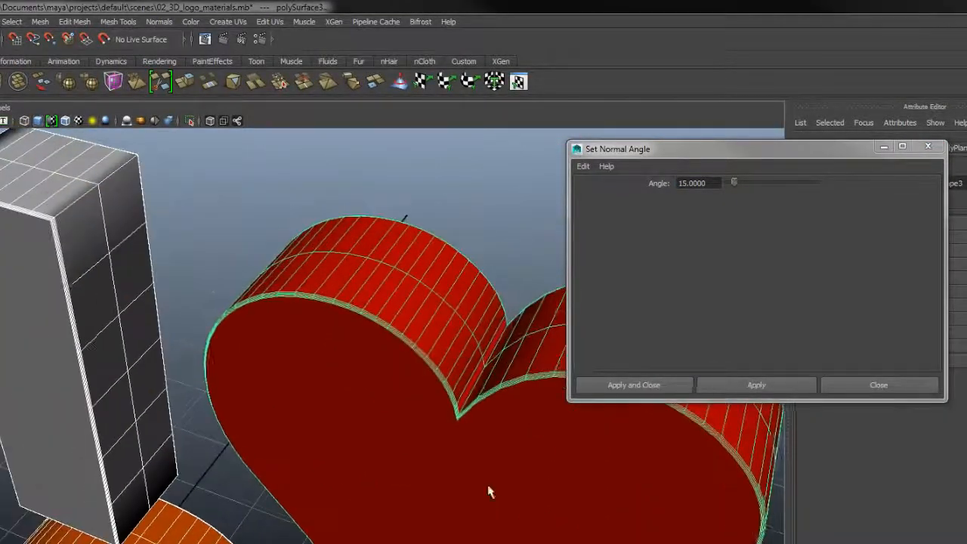
{"action": "right_click_drag", "start_coordinate": [114, 275], "coordinate": [241, 374], "text": "alt"}
{"action": "middle_click_drag", "start_coordinate": [242, 374], "coordinate": [378, 431], "text": "alt"}
{"action": "right_click_drag", "start_coordinate": [377, 431], "coordinate": [288, 325], "text": "alt"}
{"action": "left_click_drag", "start_coordinate": [289, 329], "coordinate": [469, 355], "text": "alt"}
- Apply the 15-degree normal angle to the selected logo shapes and close the options
{"action": "left_click_drag", "start_coordinate": [723, 186], "coordinate": [644, 204]}
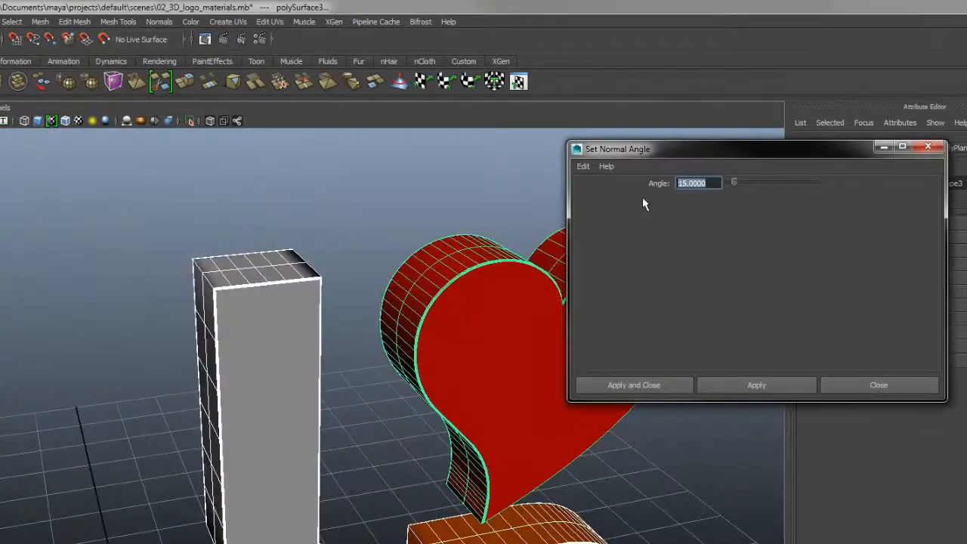
{"action": "left_click", "coordinate": [740, 389]}
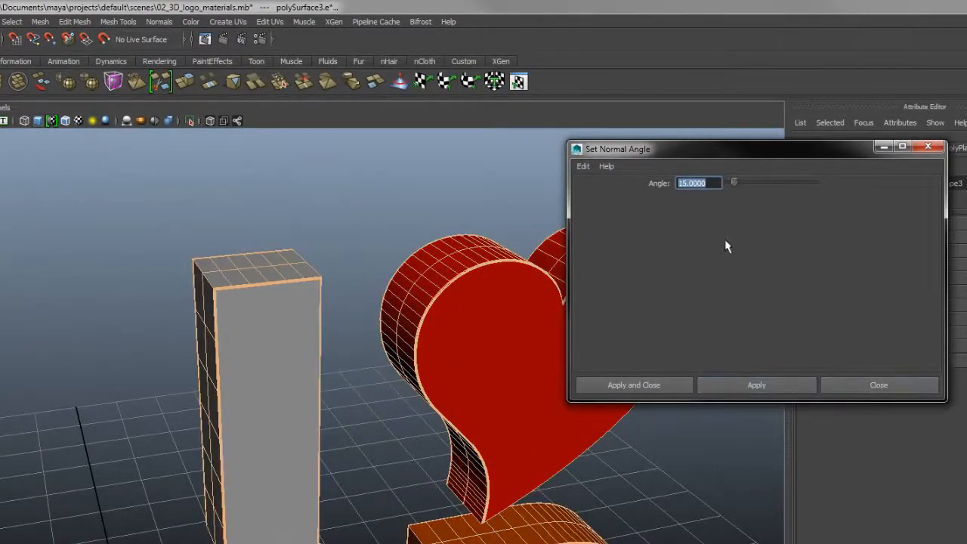
{"action": "left_click", "coordinate": [879, 386]}
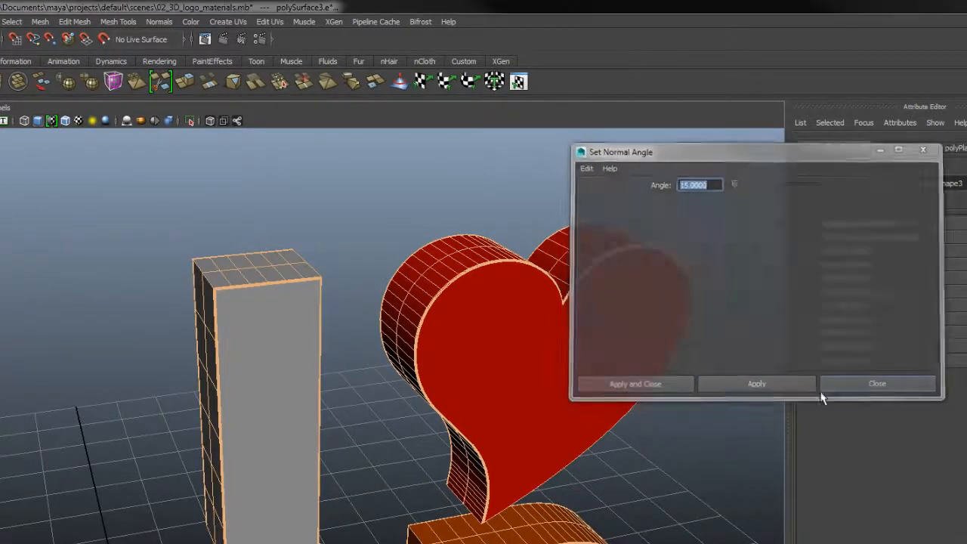
- Deselect the shapes and examine the shading on the heart's lower tip, the letters and the whole logo
{"action": "left_click", "coordinate": [676, 441]}
{"action": "left_click_drag", "start_coordinate": [676, 441], "coordinate": [428, 303], "text": "alt"}
{"action": "middle_click_drag", "start_coordinate": [430, 303], "coordinate": [393, 227], "text": "alt"}
{"action": "right_click_drag", "start_coordinate": [392, 227], "coordinate": [665, 442], "text": "alt"}
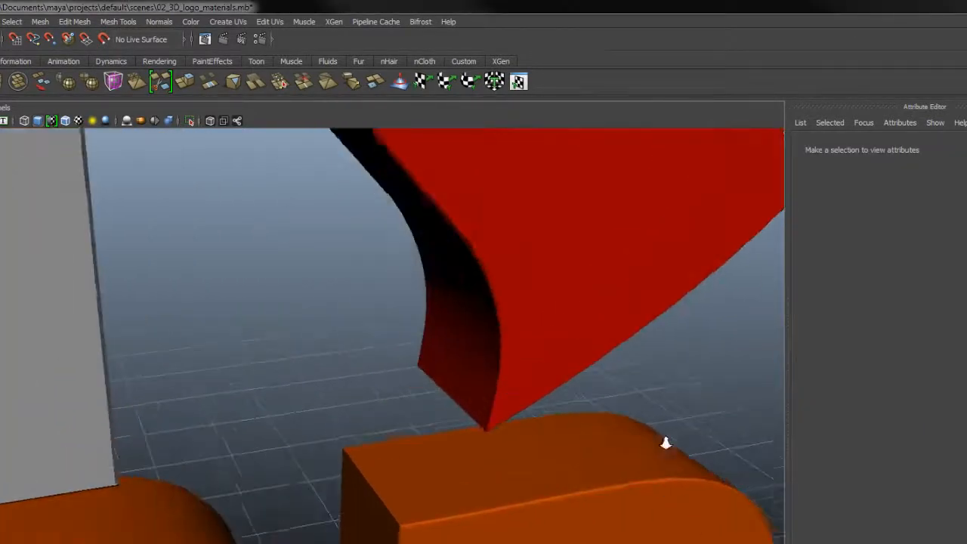
{"action": "left_click_drag", "start_coordinate": [665, 443], "coordinate": [509, 406], "text": "alt"}
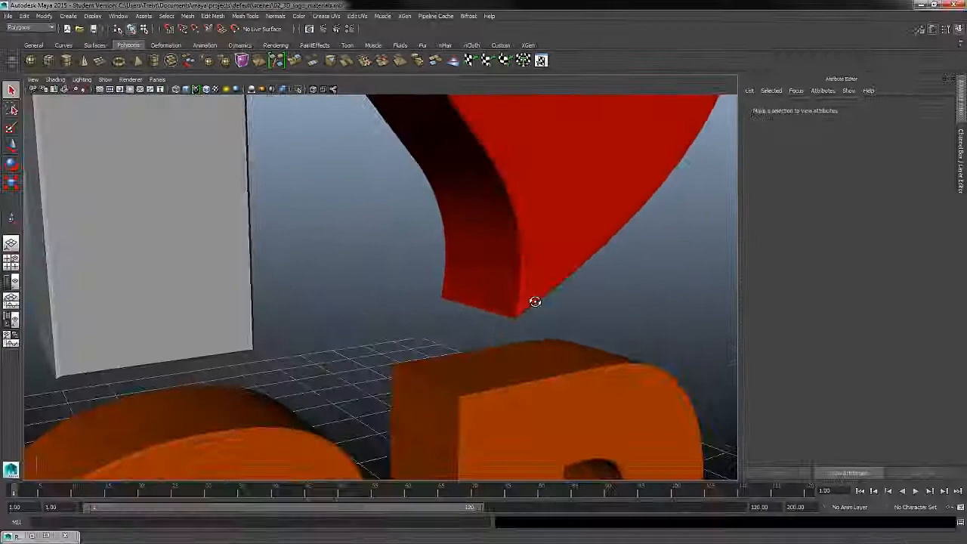
{"action": "left_click_drag", "start_coordinate": [535, 302], "coordinate": [441, 283], "text": "alt"}
{"action": "right_click_drag", "start_coordinate": [505, 319], "coordinate": [411, 238], "text": "alt"}
{"action": "left_click_drag", "start_coordinate": [412, 242], "coordinate": [475, 297], "text": "alt"}
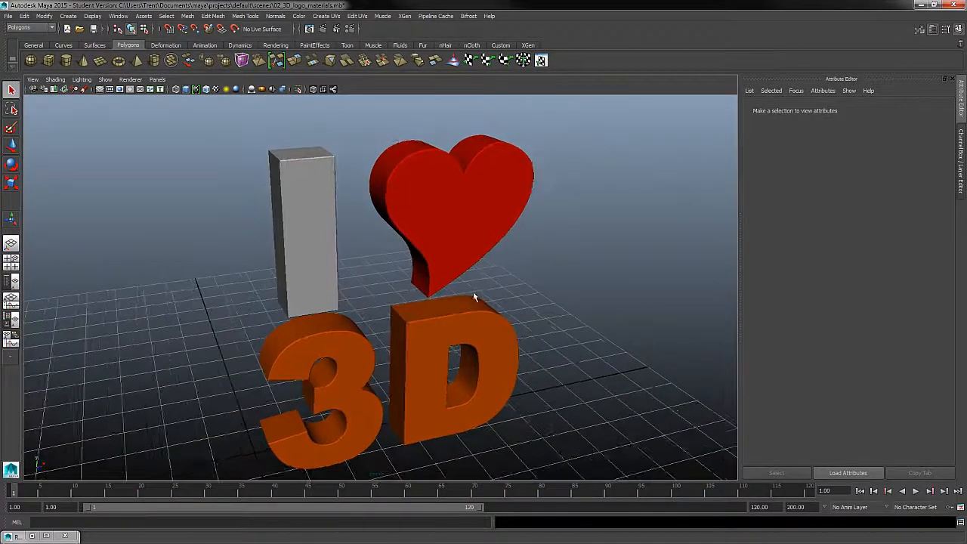
{"action": "left_click", "coordinate": [275, 16]}
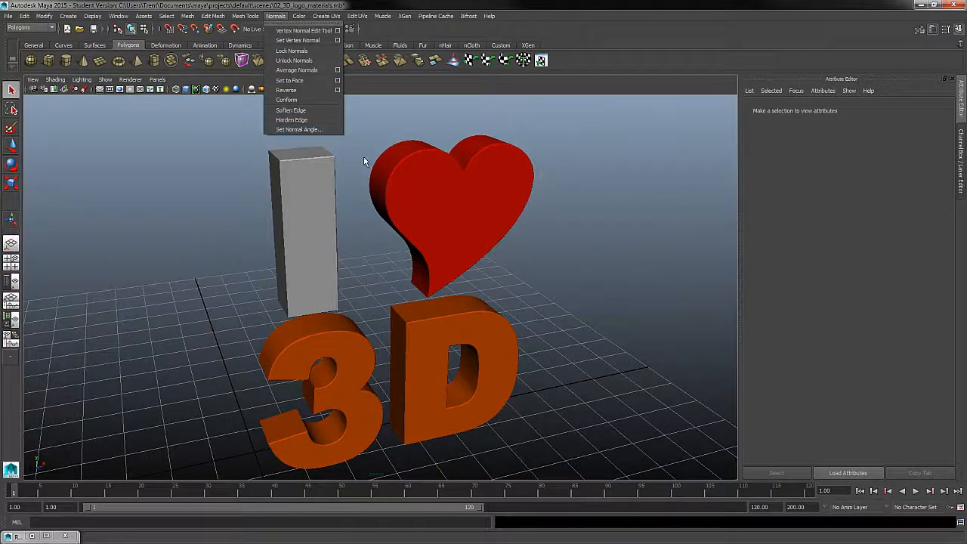
{"action": "left_click", "coordinate": [525, 250]}
{"action": "left_click_drag", "start_coordinate": [218, 300], "coordinate": [270, 453], "text": "alt"}
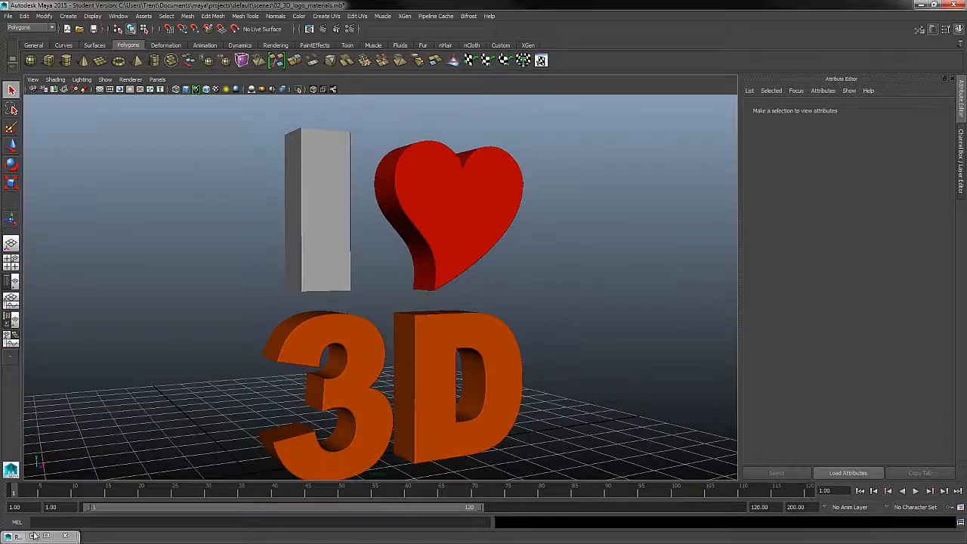
- Restore the bookmarked camera view cameraView1 and render the logo again with Maya Software
{"action": "left_click", "coordinate": [33, 80]}
{"action": "mouse_move", "coordinate": [113, 203]}
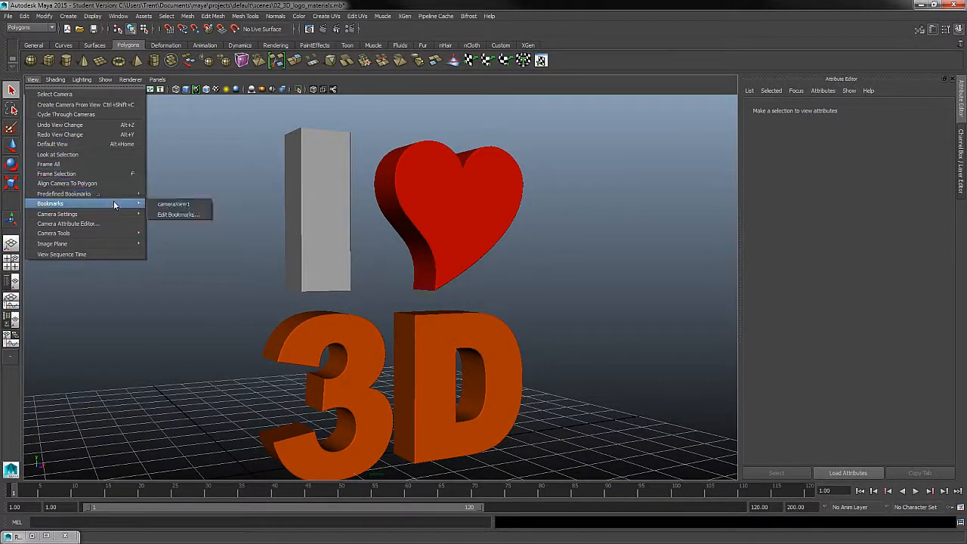
{"action": "left_click", "coordinate": [166, 205]}
{"action": "left_click", "coordinate": [28, 536]}
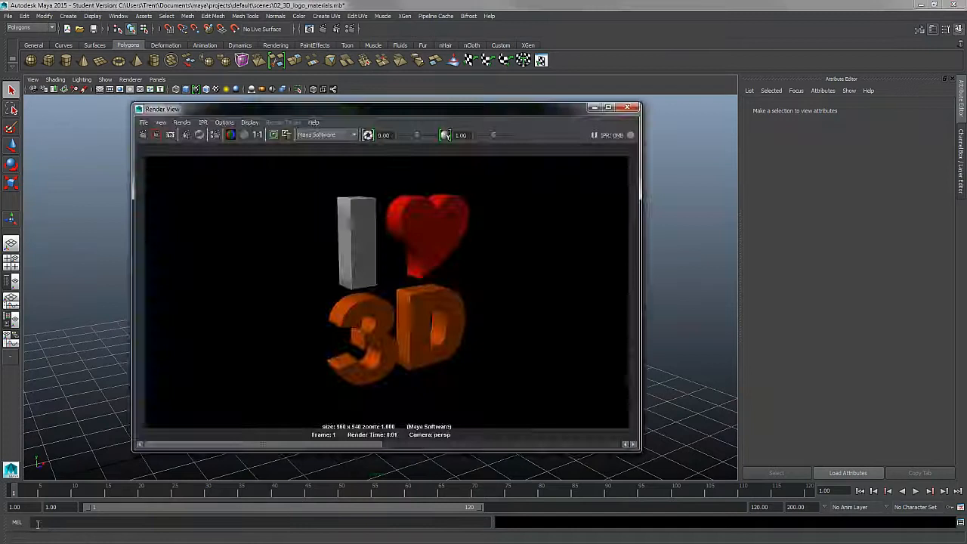
{"action": "left_click", "coordinate": [155, 136]}
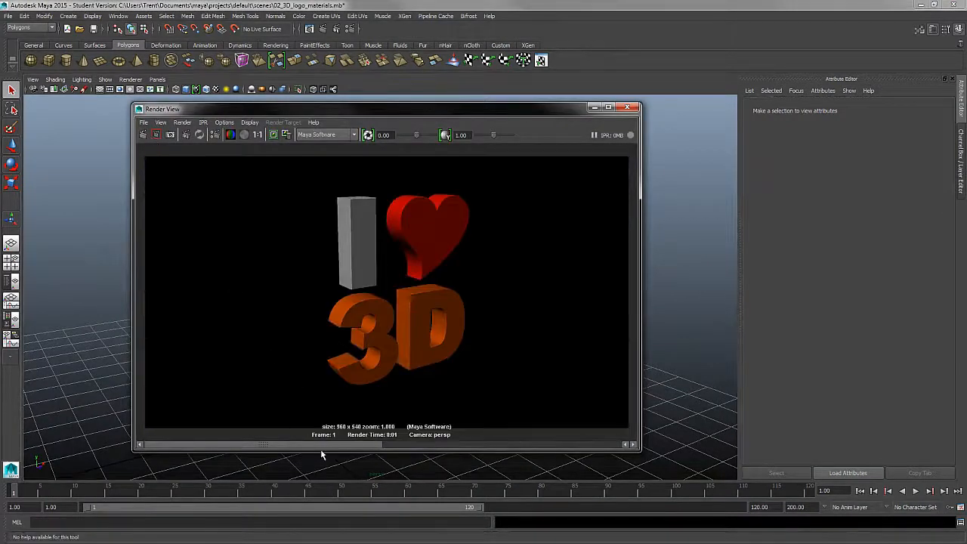
- Compare the new render with the previously stored renders, and minimize the Render View
{"action": "left_click", "coordinate": [494, 446]}
{"action": "left_click_drag", "start_coordinate": [495, 445], "coordinate": [416, 432]}
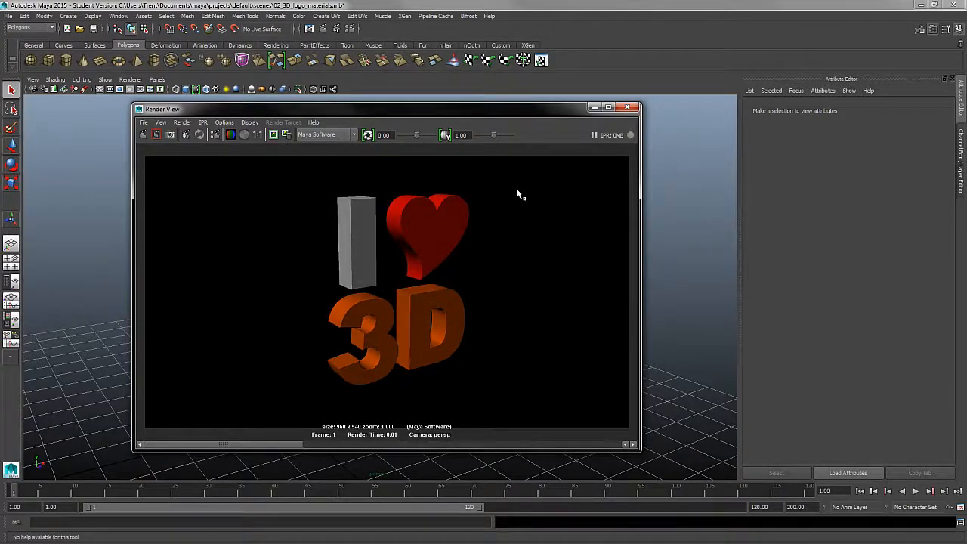
{"action": "left_click", "coordinate": [595, 107]}
- Review where Set Normal Angle is found among the polygon Normals commands, and examine the shading of the logo shapes up close
{"action": "left_click", "coordinate": [42, 29]}
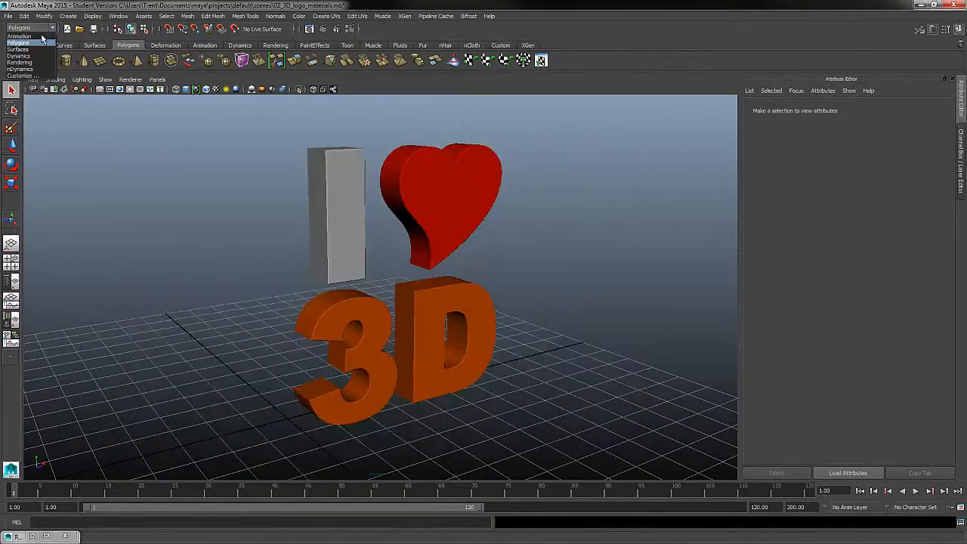
{"action": "left_click", "coordinate": [277, 16]}
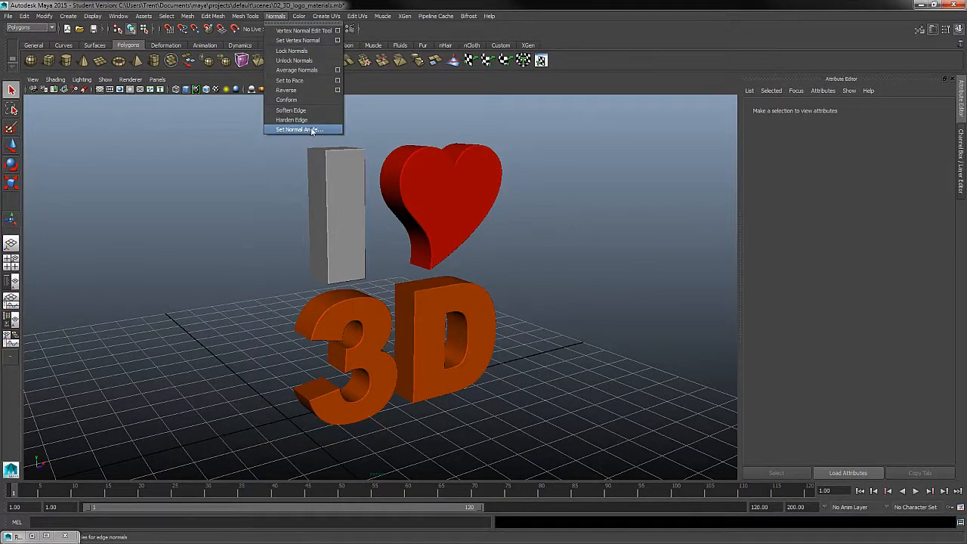
{"action": "left_click", "coordinate": [595, 156]}
{"action": "left_click_drag", "start_coordinate": [595, 151], "coordinate": [298, 402]}
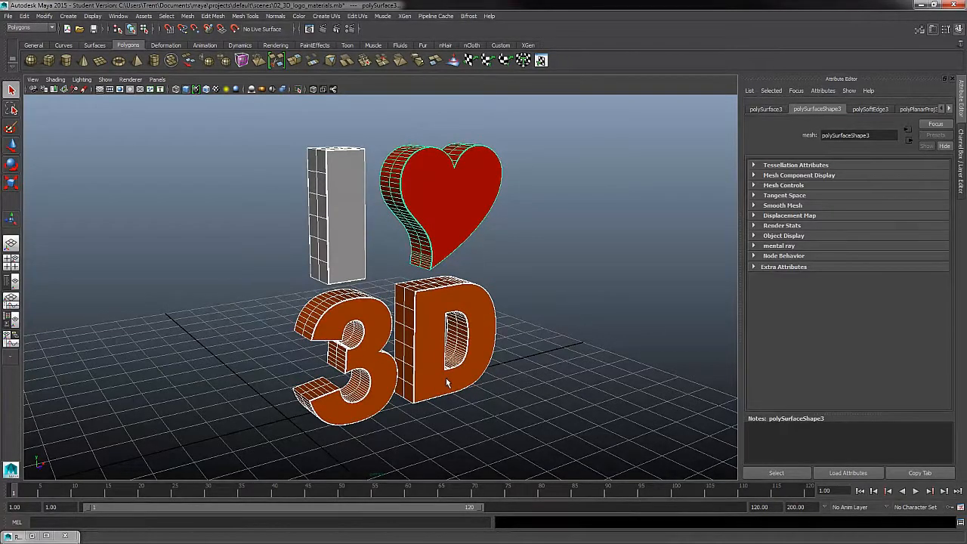
{"action": "left_click", "coordinate": [511, 317]}
{"action": "right_click_drag", "start_coordinate": [487, 175], "coordinate": [580, 316], "text": "alt"}
{"action": "left_click_drag", "start_coordinate": [580, 316], "coordinate": [457, 262], "text": "alt"}
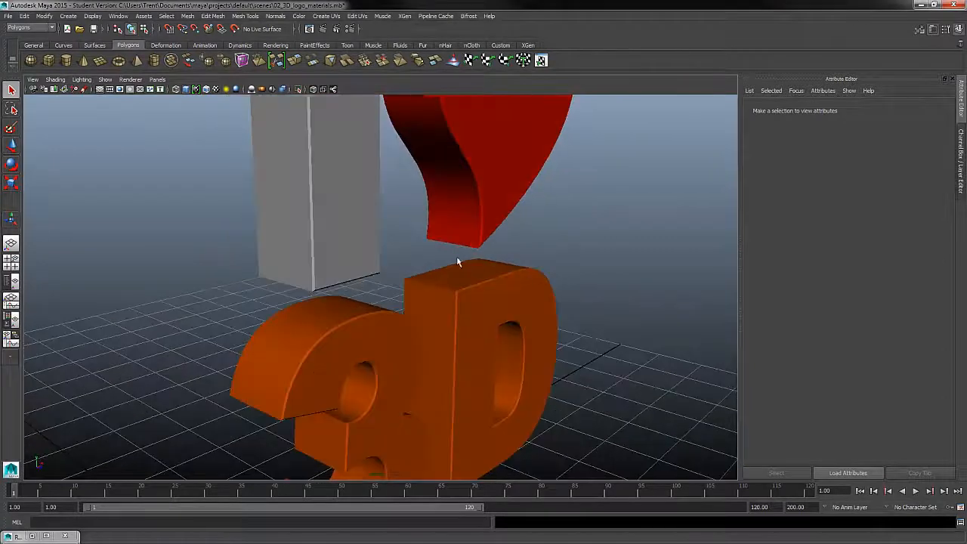
{"action": "left_click_drag", "start_coordinate": [604, 311], "coordinate": [483, 250], "text": "alt"}
{"action": "right_click_drag", "start_coordinate": [483, 250], "coordinate": [420, 306], "text": "alt"}
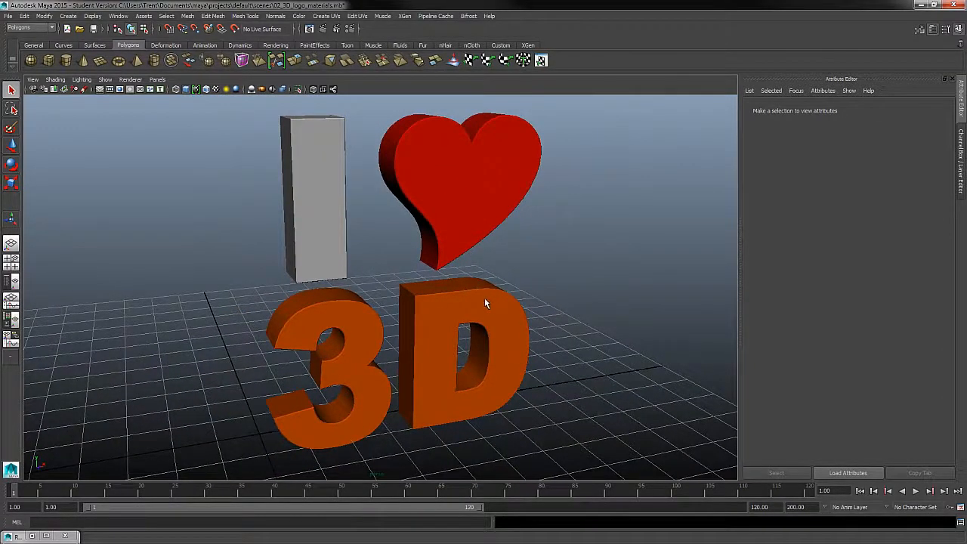
- Reopen the Render View and flip through the stored renders to compare the logo's shading, minimizing it when finished
{"action": "left_click", "coordinate": [30, 535]}
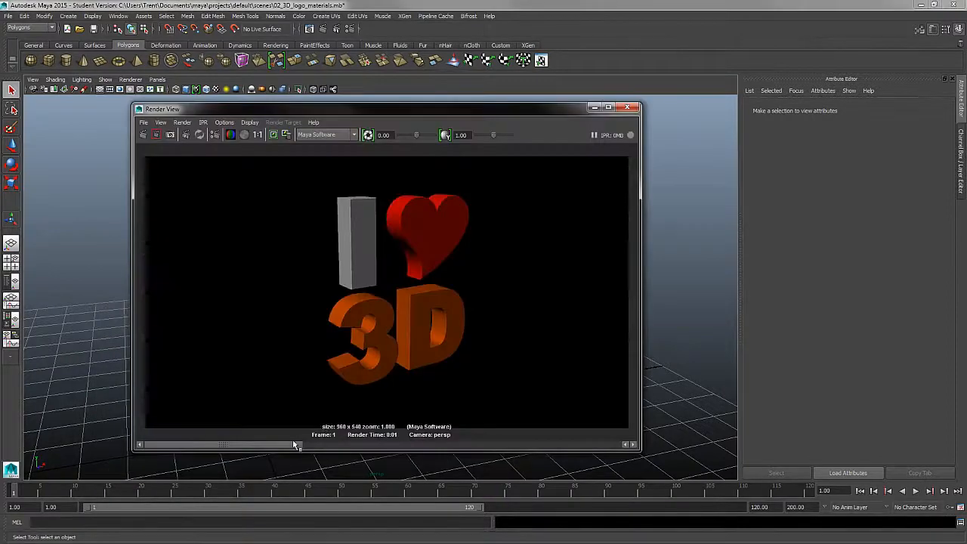
{"action": "left_click_drag", "start_coordinate": [294, 445], "coordinate": [441, 445]}
{"action": "left_click_drag", "start_coordinate": [263, 440], "coordinate": [528, 438]}
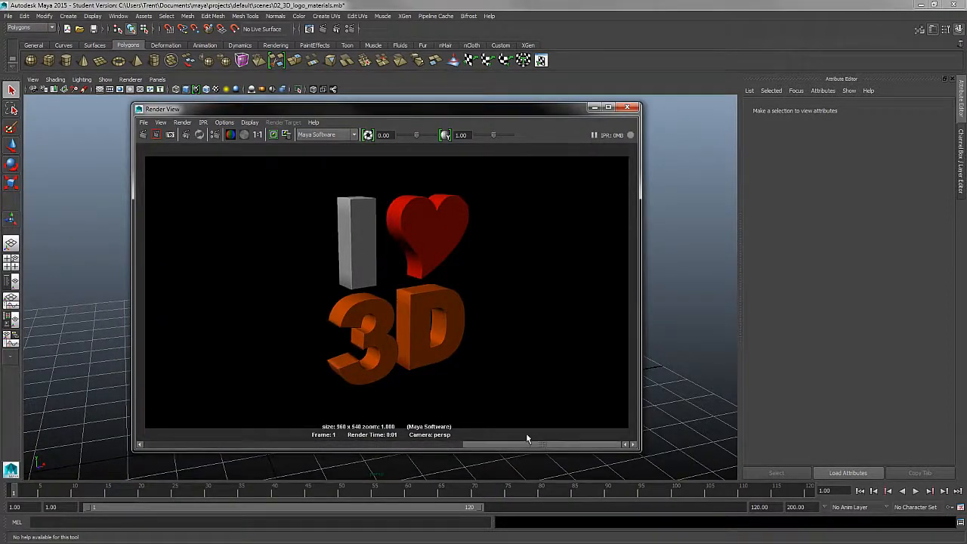
{"action": "left_click", "coordinate": [595, 108]}
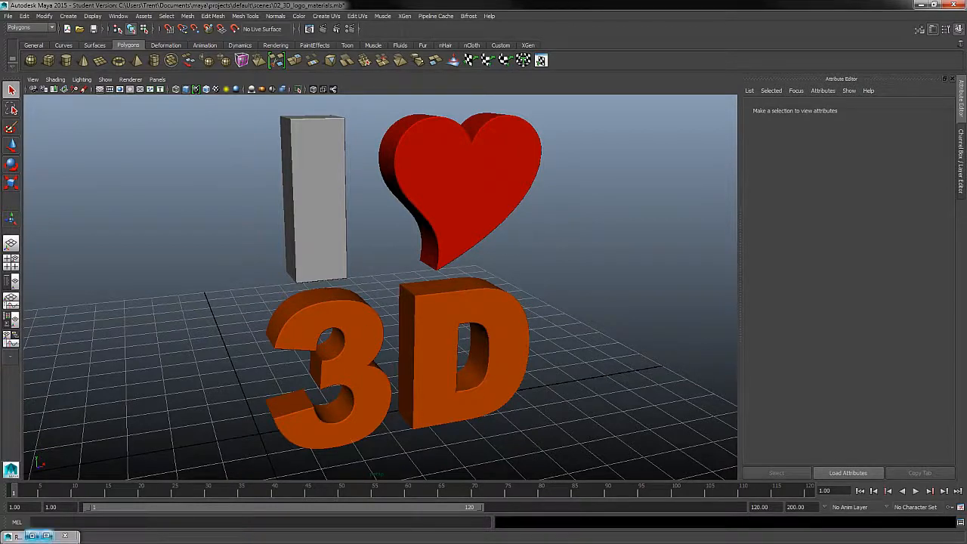
{"action": "left_click", "coordinate": [31, 536]}
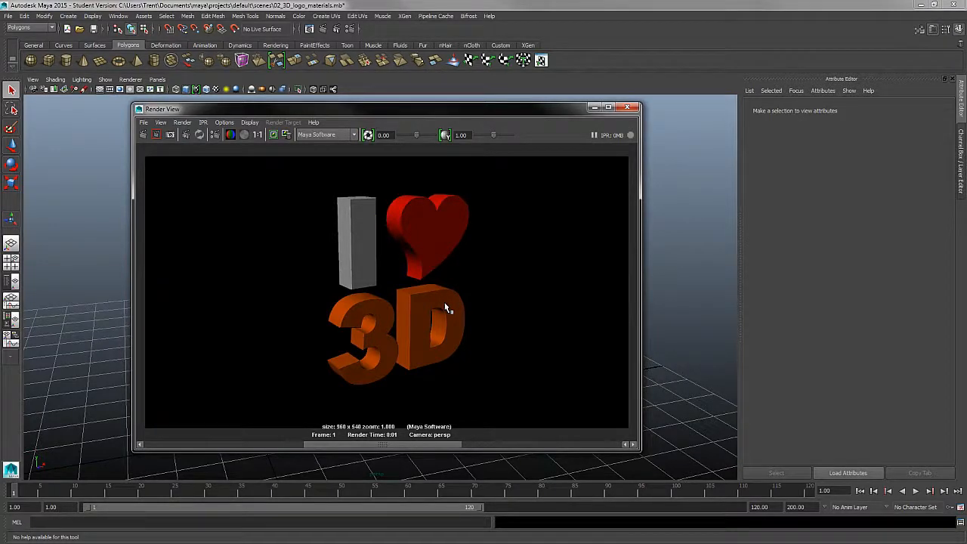
{"action": "left_click", "coordinate": [595, 107]}
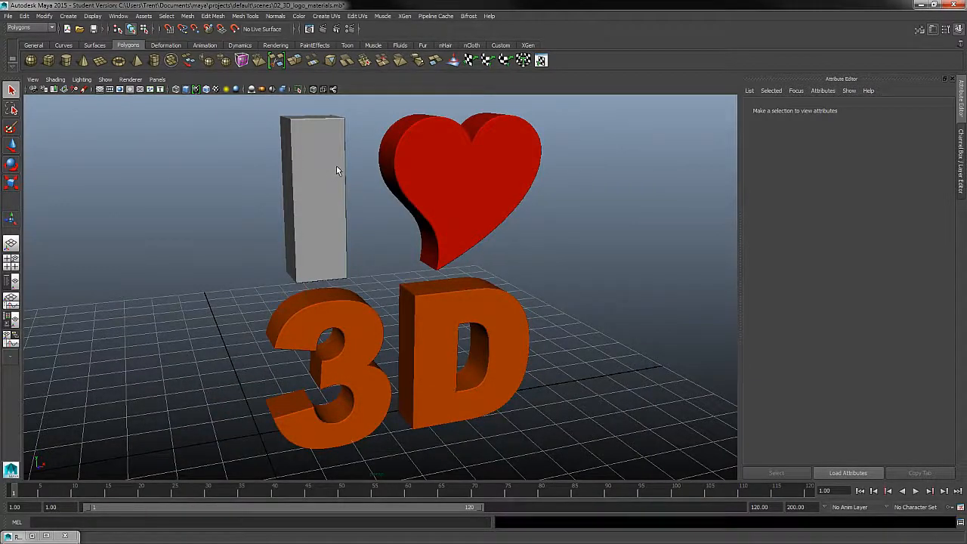
- Select the orange 3D letters and open the attributes of their D_mat Lambert material
{"action": "middle_click_drag", "start_coordinate": [522, 331], "coordinate": [526, 274], "text": "alt"}
{"action": "right_click_drag", "start_coordinate": [527, 273], "coordinate": [571, 310], "text": "alt"}
{"action": "left_click_drag", "start_coordinate": [571, 312], "coordinate": [384, 296], "text": "alt"}
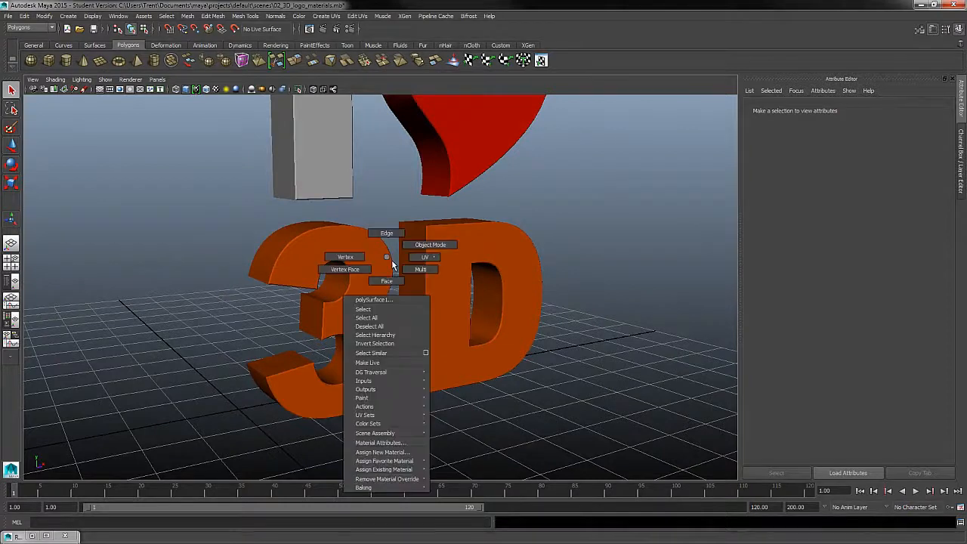
{"action": "right_click", "coordinate": [390, 259]}
{"action": "left_click", "coordinate": [391, 264]}
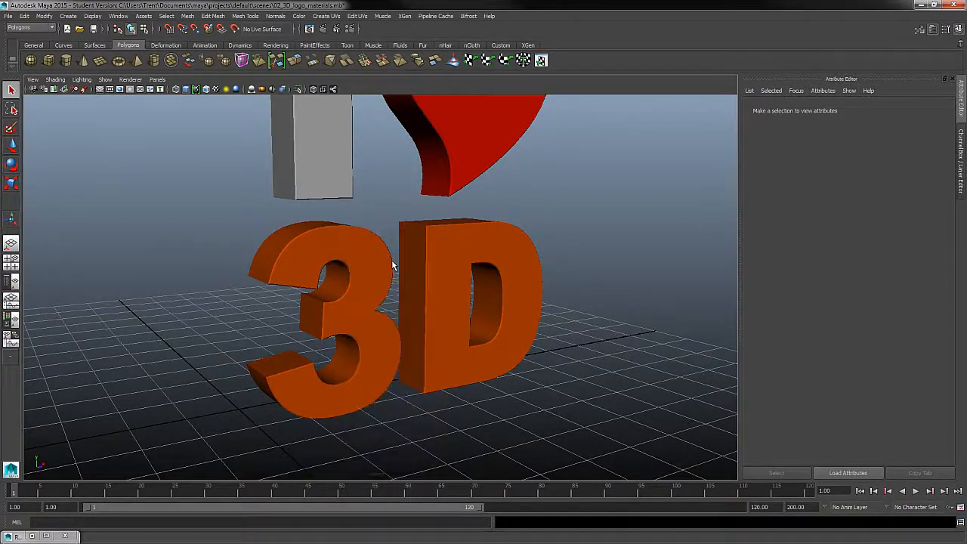
{"action": "left_click", "coordinate": [387, 262]}
{"action": "right_click", "coordinate": [387, 262]}
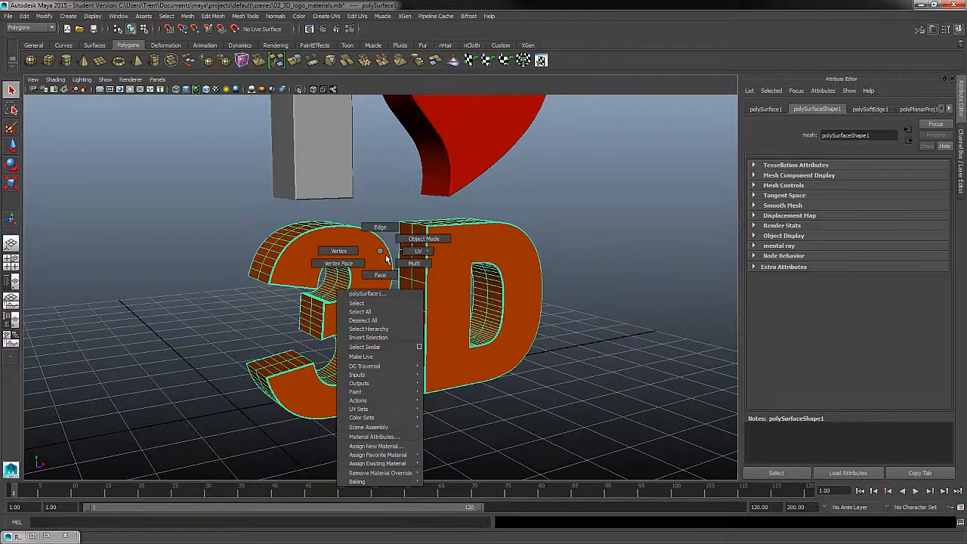
{"action": "left_click", "coordinate": [379, 438]}
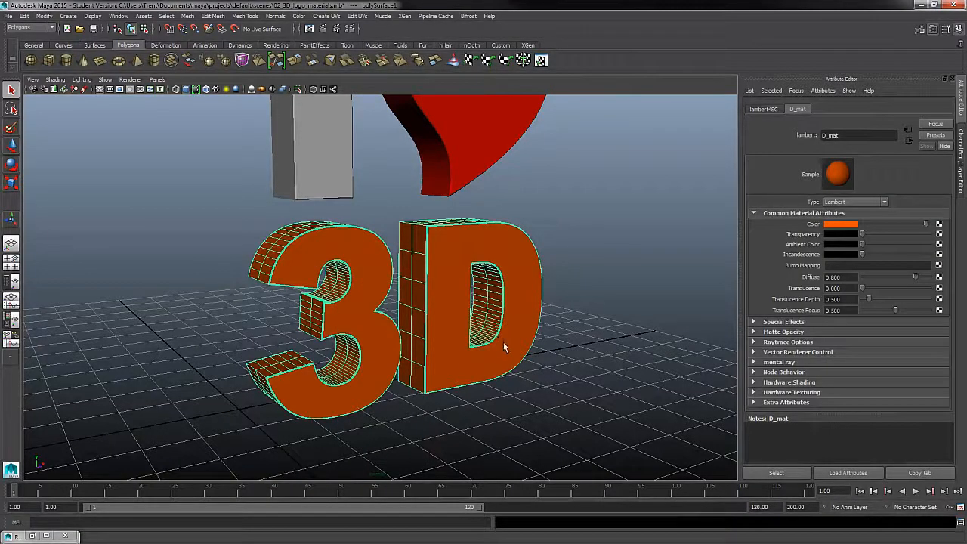
- Try a darker color on the D_mat material, and undo the change
{"action": "left_click", "coordinate": [853, 225]}
{"action": "left_click_drag", "start_coordinate": [926, 224], "coordinate": [899, 231]}
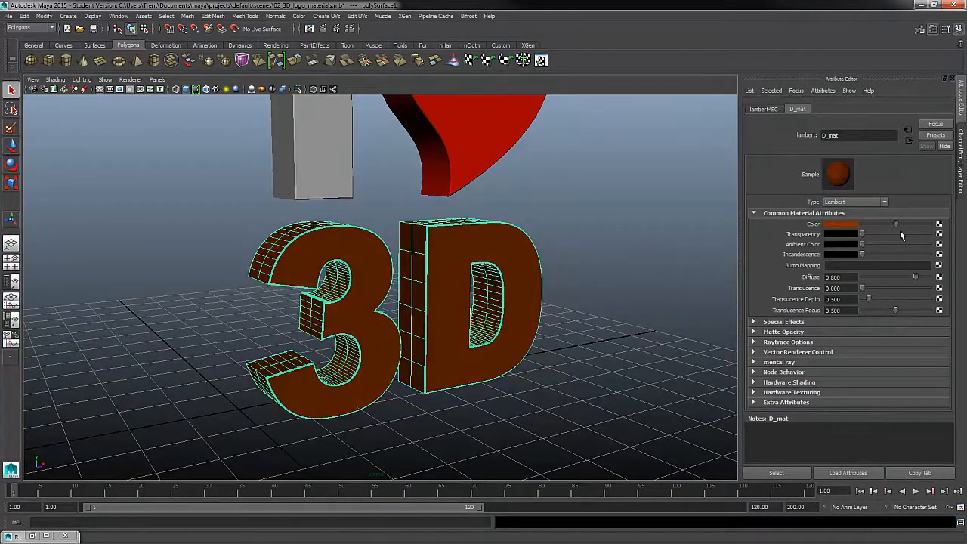
{"action": "key", "text": "ctrl+z"}
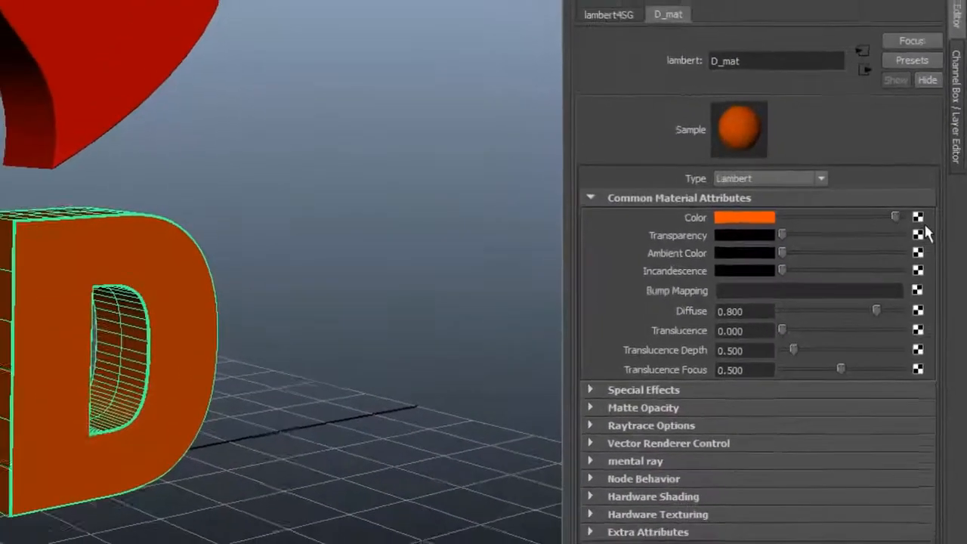
- Map a Ramp texture onto the D_mat material's color and turn on textured display in the viewport
{"action": "left_click", "coordinate": [912, 222]}
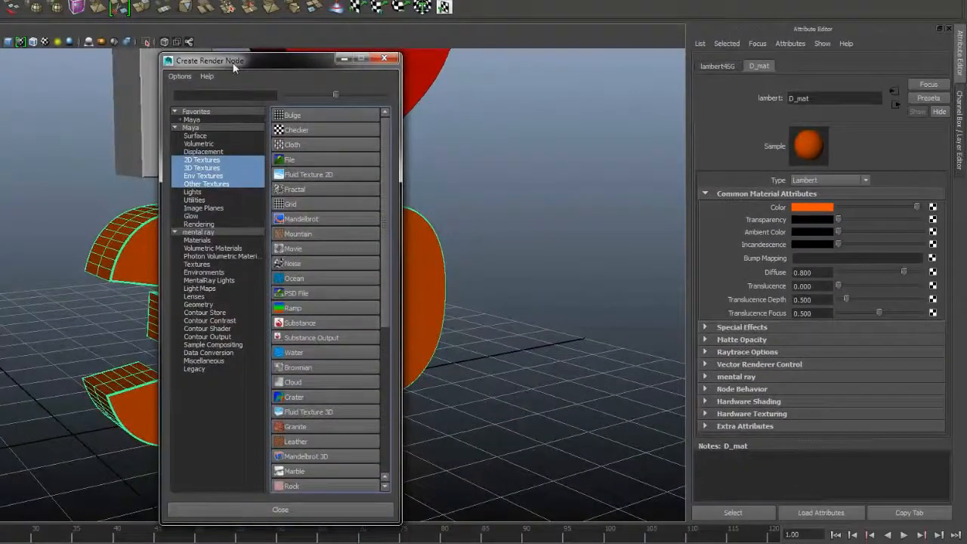
{"action": "left_click_drag", "start_coordinate": [231, 64], "coordinate": [239, 55]}
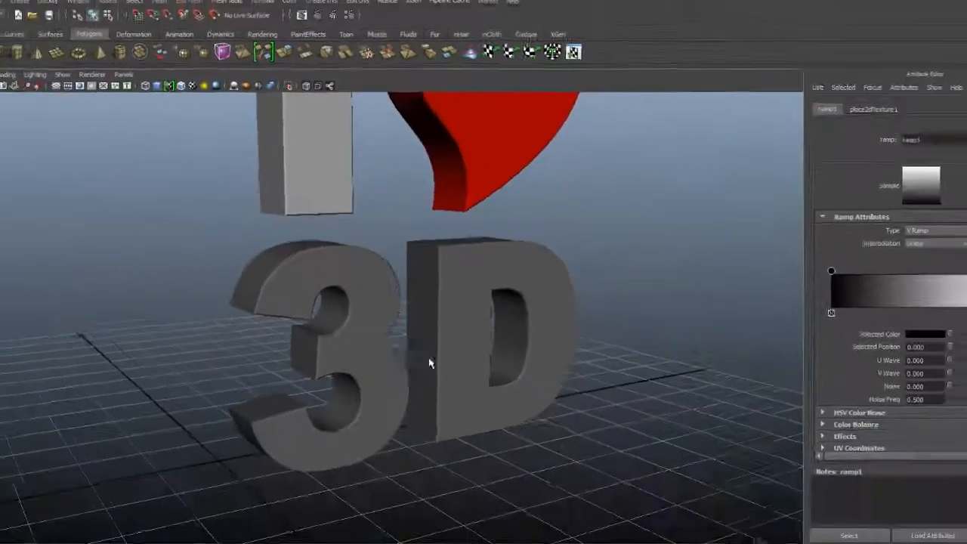
{"action": "right_click_drag", "start_coordinate": [464, 474], "coordinate": [680, 316], "text": "alt"}
{"action": "mouse_move", "coordinate": [535, 330]}
{"action": "left_mouse_down", "text": "alt"}
{"action": "mouse_move", "coordinate": [562, 319]}
{"action": "mouse_move", "coordinate": [552, 323]}
{"action": "left_mouse_up", "text": "alt"}
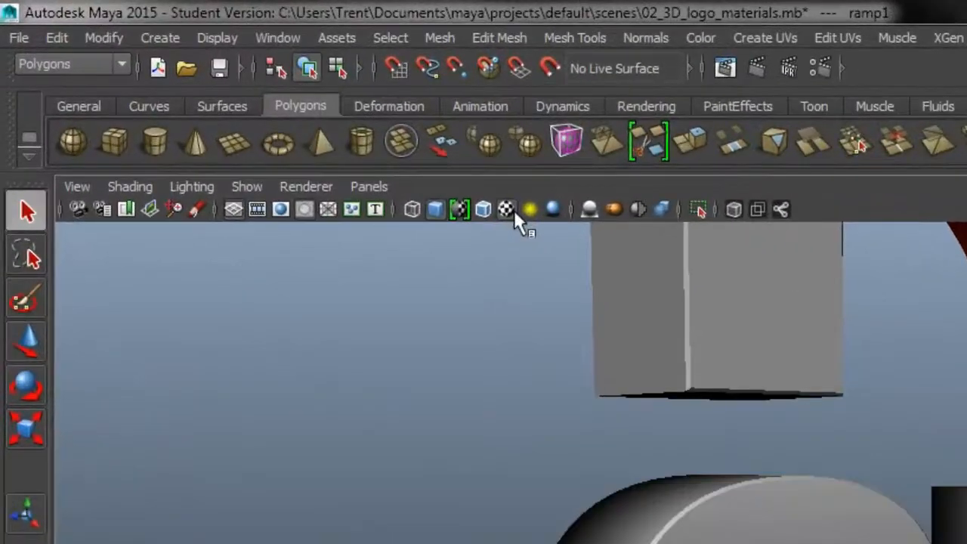
{"action": "left_click", "coordinate": [514, 212]}
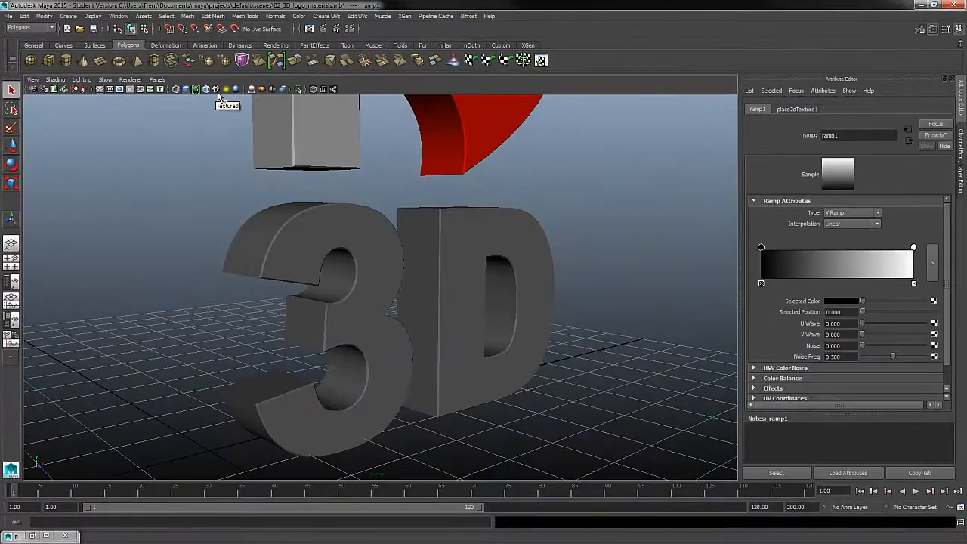
{"action": "left_click", "coordinate": [218, 93]}
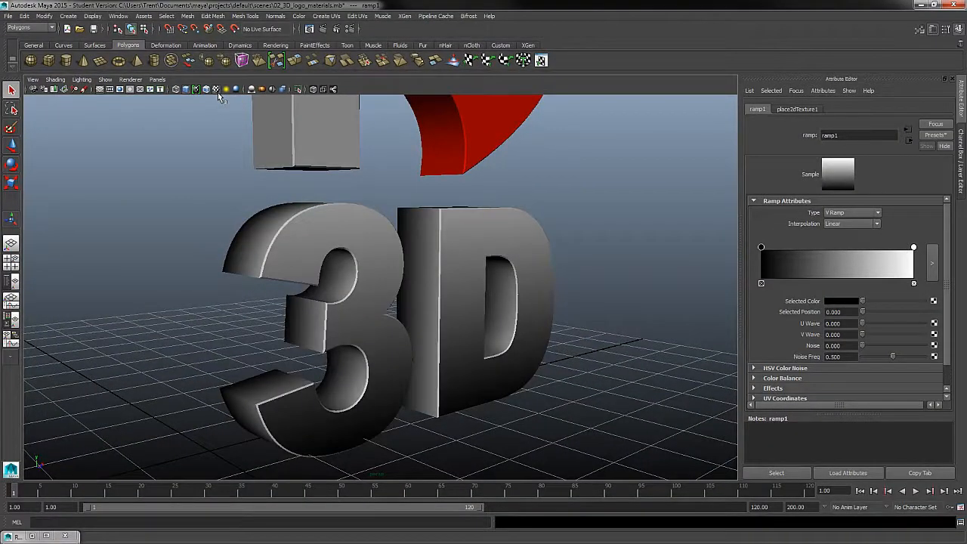
- Change the ramp's white color at position 1.000 to the orange stored in the color history
{"action": "left_click_drag", "start_coordinate": [583, 319], "coordinate": [529, 303], "text": "alt"}
{"action": "right_click_drag", "start_coordinate": [529, 303], "coordinate": [565, 361], "text": "alt"}
{"action": "left_click_drag", "start_coordinate": [565, 361], "coordinate": [590, 370], "text": "alt"}
{"action": "middle_click_drag", "start_coordinate": [589, 371], "coordinate": [584, 320], "text": "alt"}
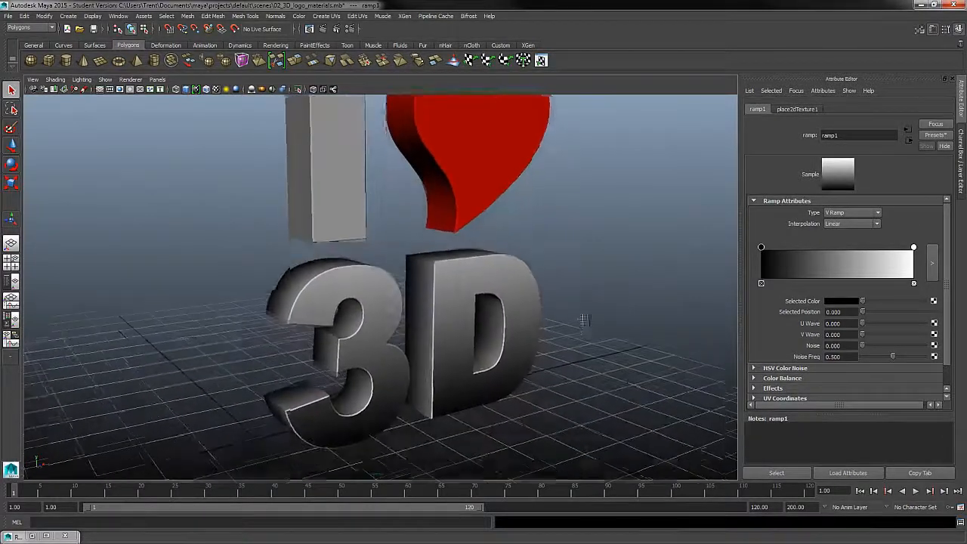
{"action": "right_click_drag", "start_coordinate": [584, 319], "coordinate": [597, 340], "text": "alt"}
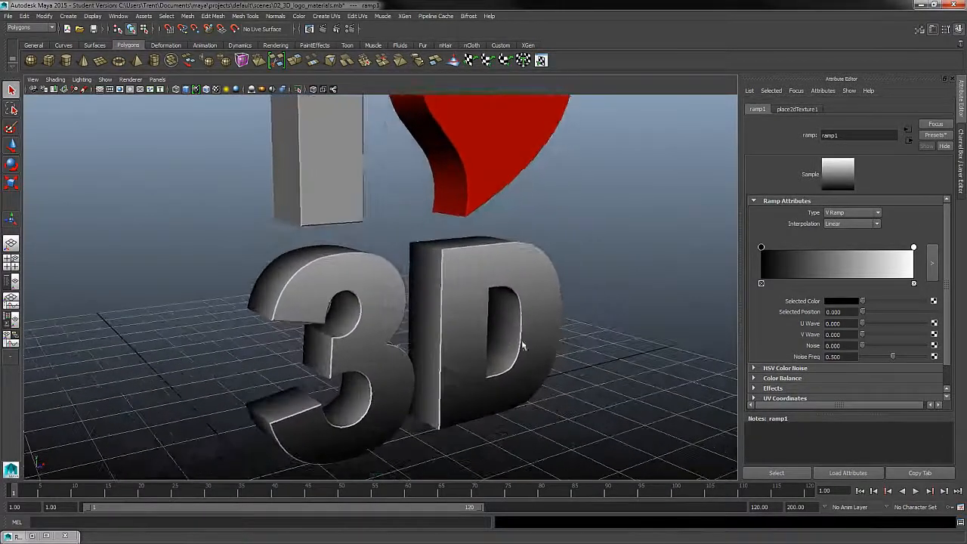
{"action": "left_click", "coordinate": [913, 249]}
{"action": "mouse_move", "coordinate": [911, 248]}
{"action": "left_mouse_down"}
{"action": "mouse_move", "coordinate": [767, 251]}
{"action": "mouse_move", "coordinate": [918, 252]}
{"action": "left_mouse_up"}
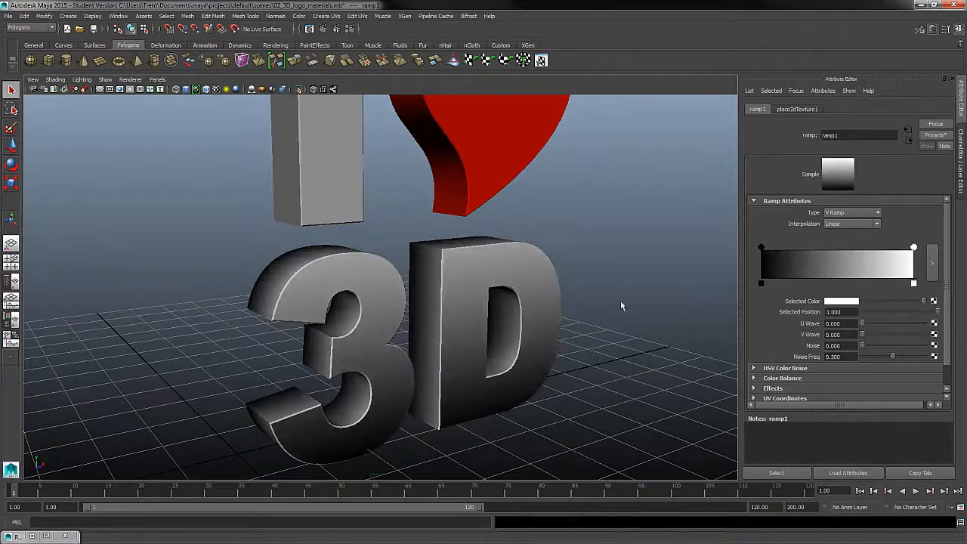
{"action": "left_click_drag", "start_coordinate": [524, 295], "coordinate": [548, 314], "text": "alt"}
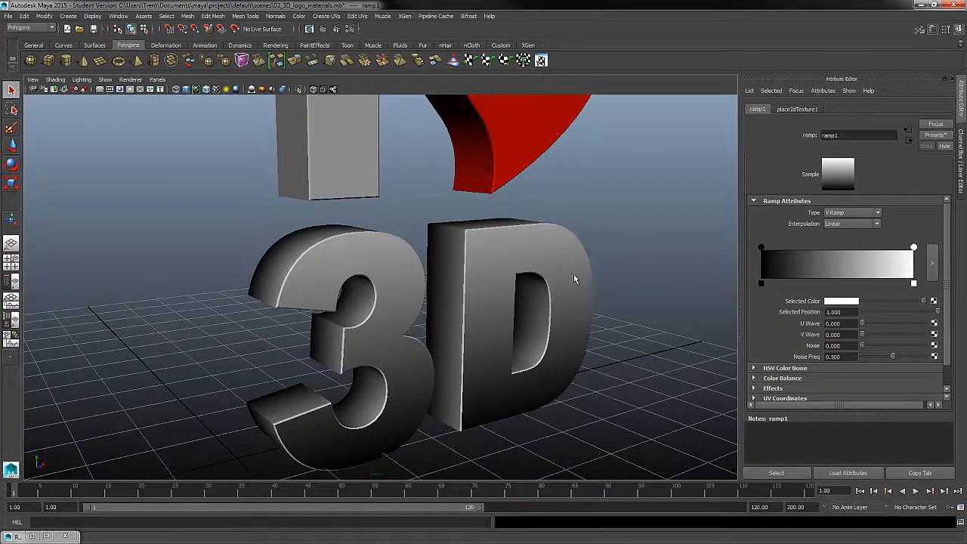
{"action": "left_click", "coordinate": [849, 302]}
{"action": "left_click", "coordinate": [847, 304]}
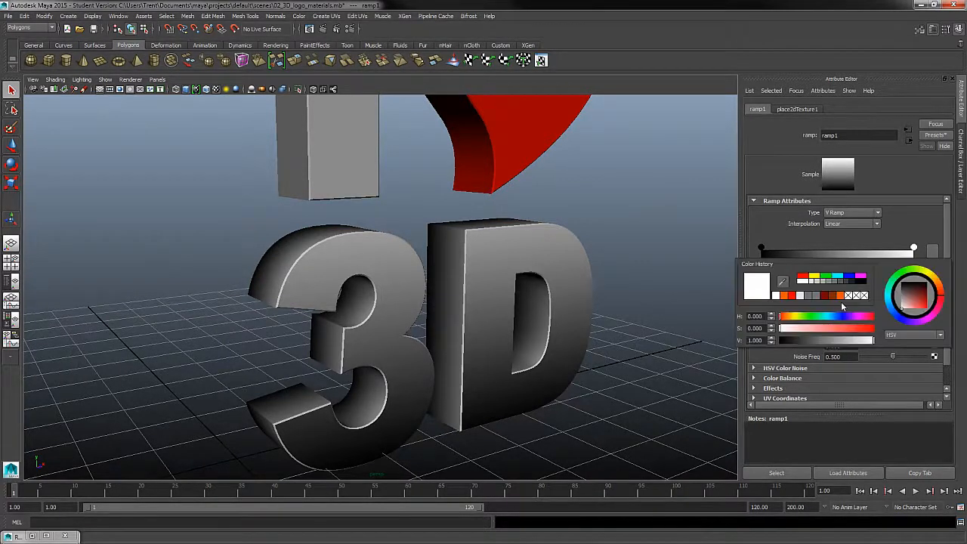
{"action": "left_click", "coordinate": [783, 296]}
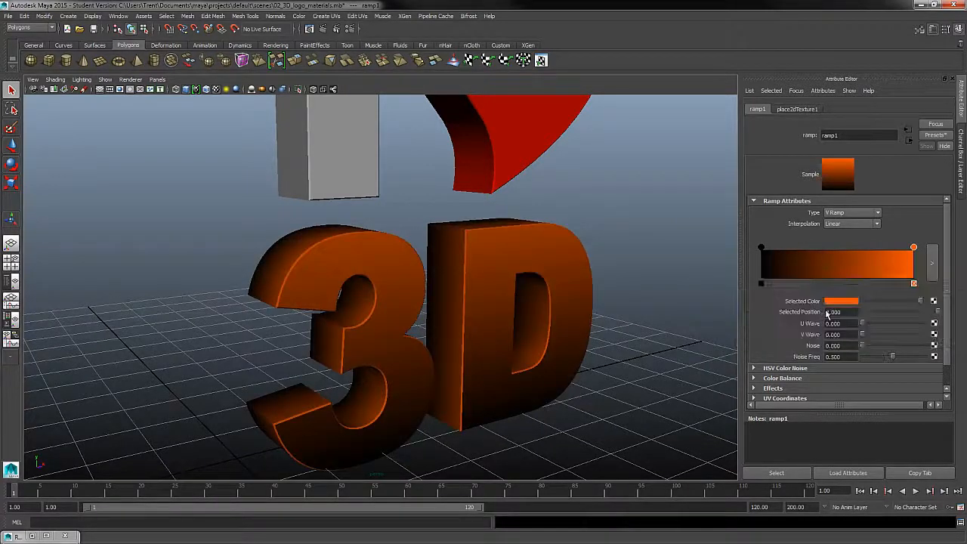
- Change the ramp's black color at position 0.000 to the stored orange and lower its value to a dark burnt orange
{"action": "left_click", "coordinate": [761, 248]}
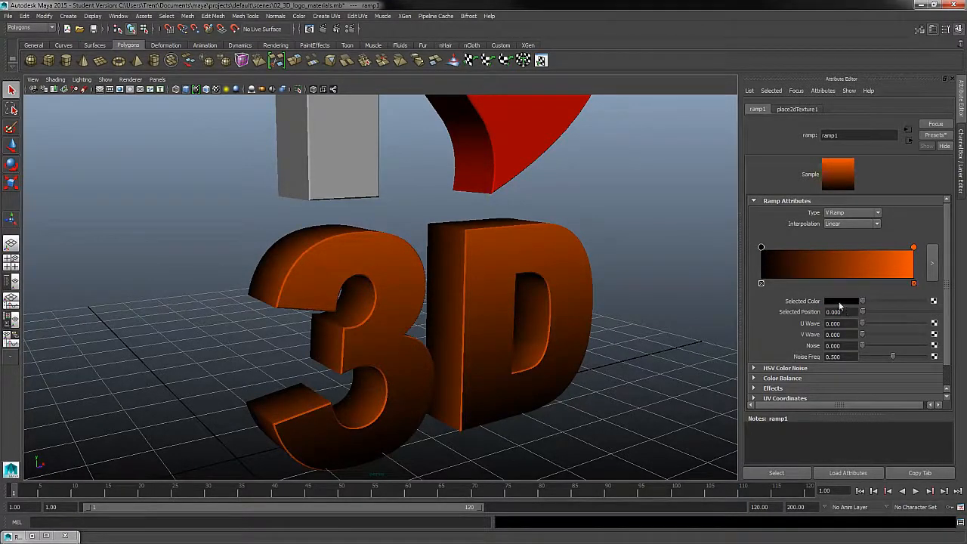
{"action": "left_click", "coordinate": [840, 302]}
{"action": "left_click", "coordinate": [775, 295]}
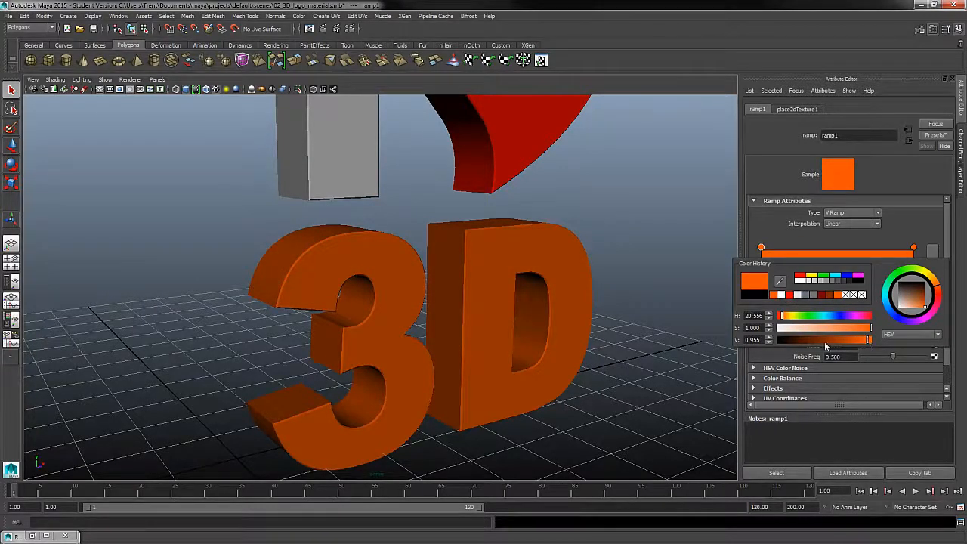
{"action": "left_click_drag", "start_coordinate": [867, 339], "coordinate": [815, 336]}
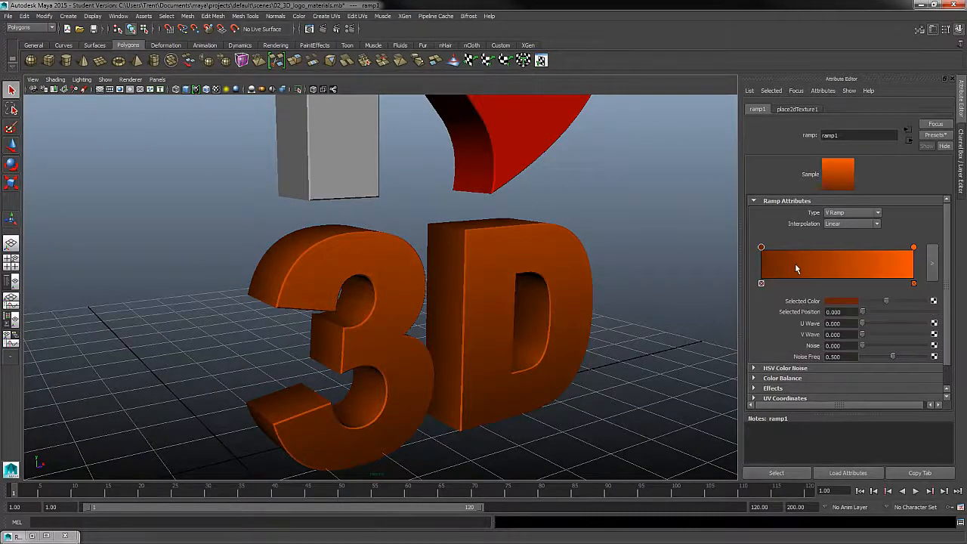
{"action": "left_click_drag", "start_coordinate": [529, 365], "coordinate": [504, 353], "text": "alt"}
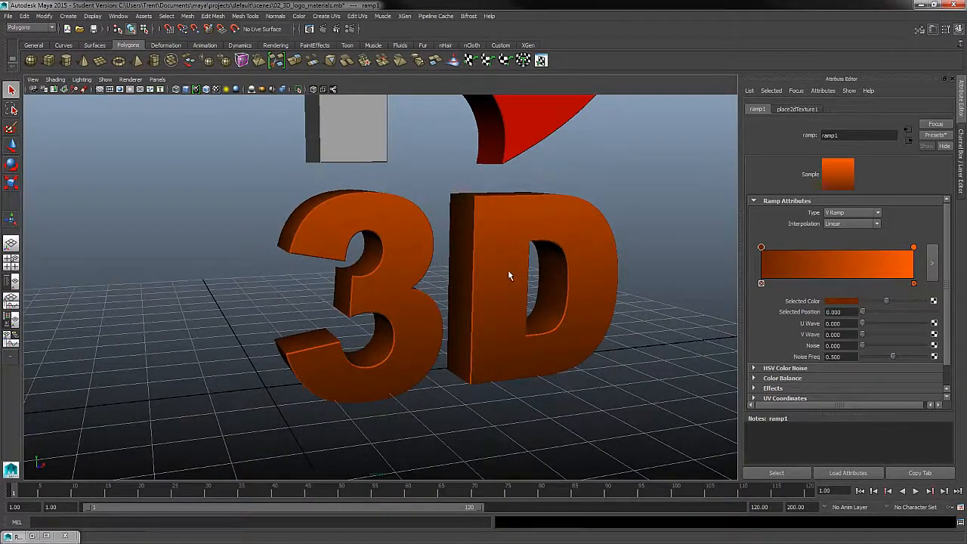
- Try the U Ramp, Diagonal Ramp and Circular Ramp types on the 3D letters' gradient, and return the type to V Ramp
{"action": "middle_click_drag", "start_coordinate": [603, 281], "coordinate": [548, 332], "text": "alt"}
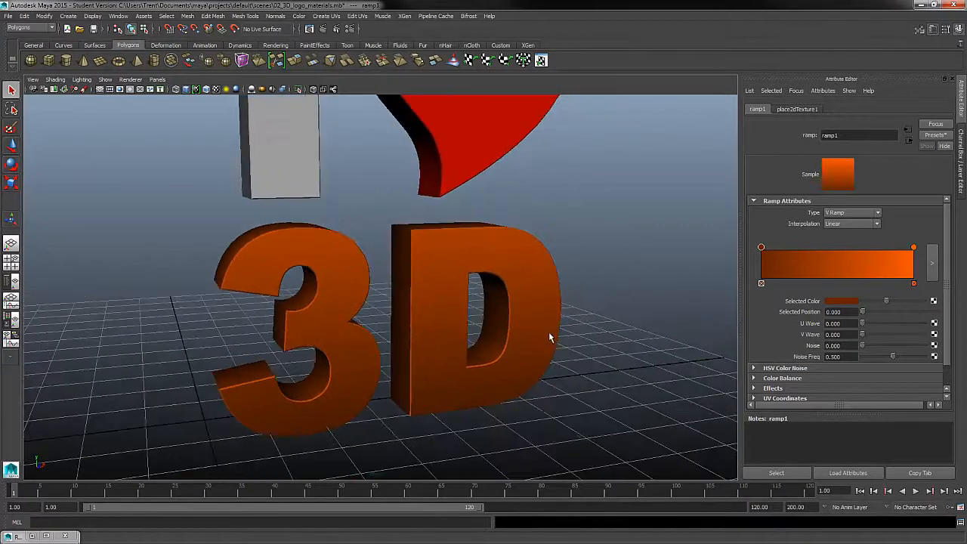
{"action": "right_click_drag", "start_coordinate": [549, 332], "coordinate": [531, 294], "text": "alt"}
{"action": "middle_click_drag", "start_coordinate": [531, 295], "coordinate": [533, 335], "text": "alt"}
{"action": "left_click_drag", "start_coordinate": [532, 335], "coordinate": [523, 304], "text": "alt"}
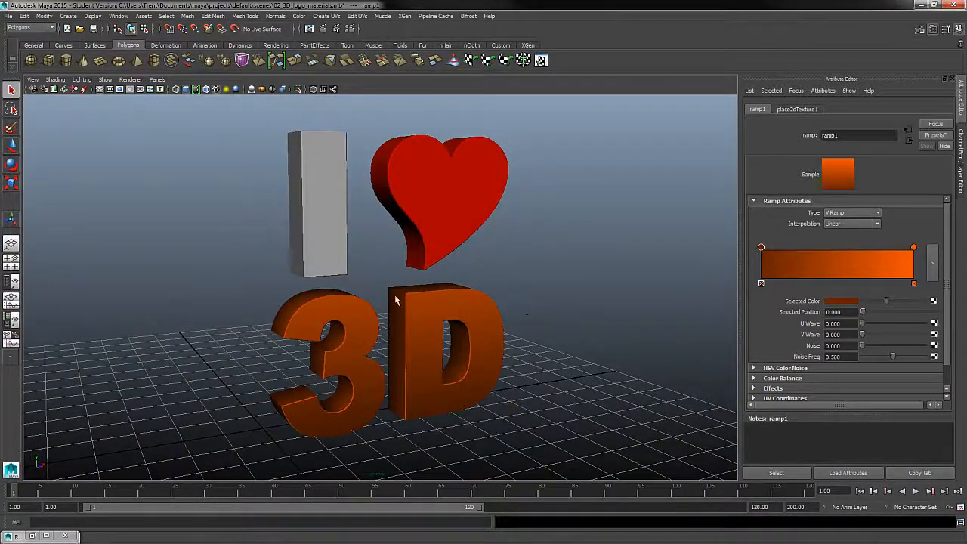
{"action": "left_click_drag", "start_coordinate": [506, 306], "coordinate": [525, 335], "text": "alt"}
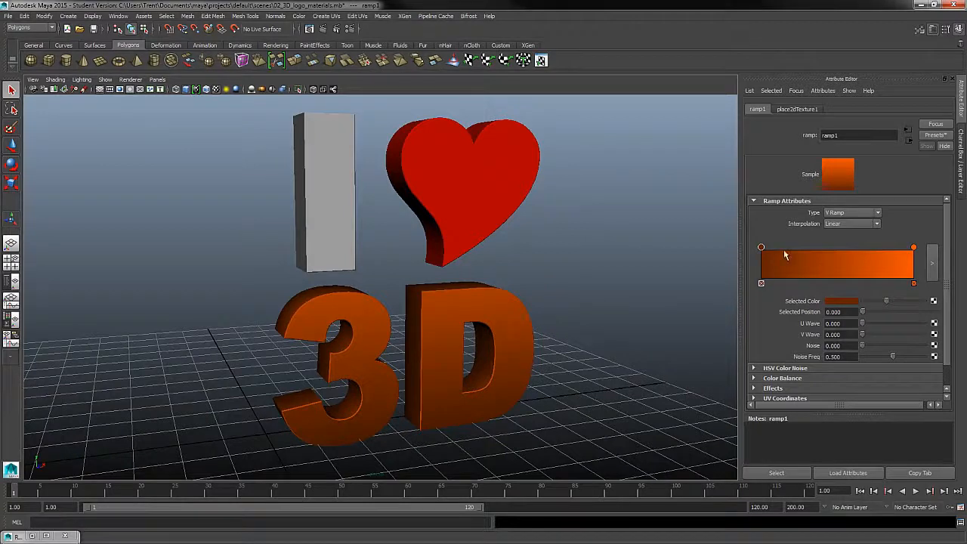
{"action": "left_click", "coordinate": [852, 213]}
{"action": "left_click", "coordinate": [844, 224]}
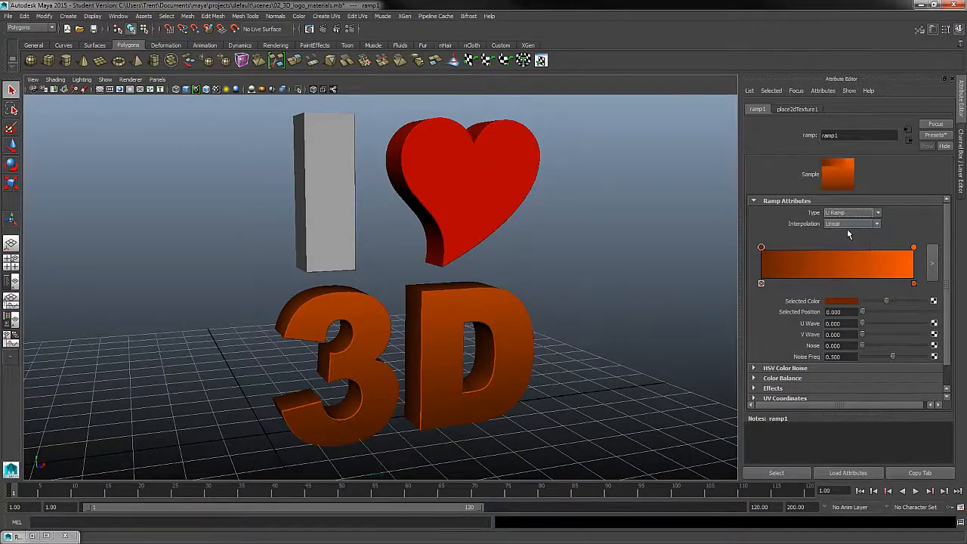
{"action": "left_click", "coordinate": [852, 212]}
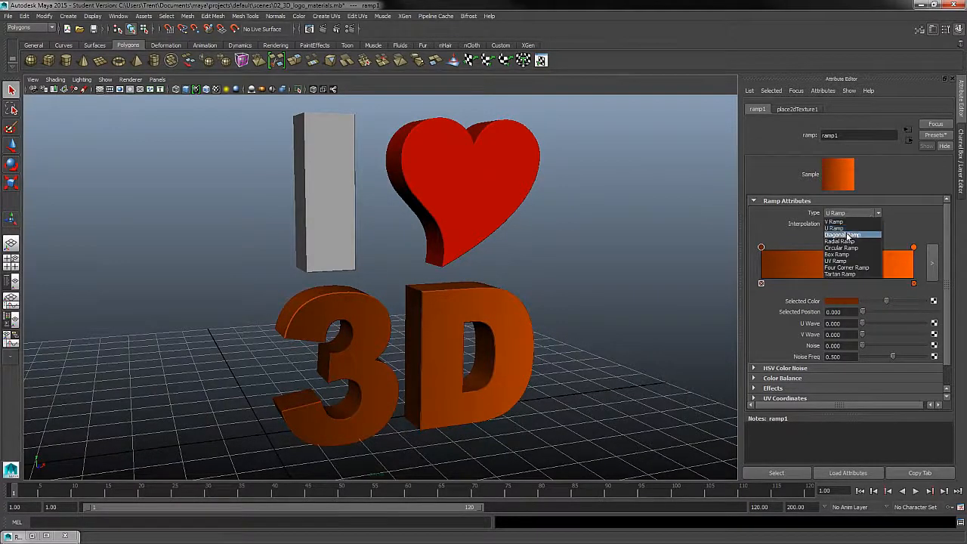
{"action": "left_click", "coordinate": [852, 234]}
{"action": "left_click", "coordinate": [852, 213]}
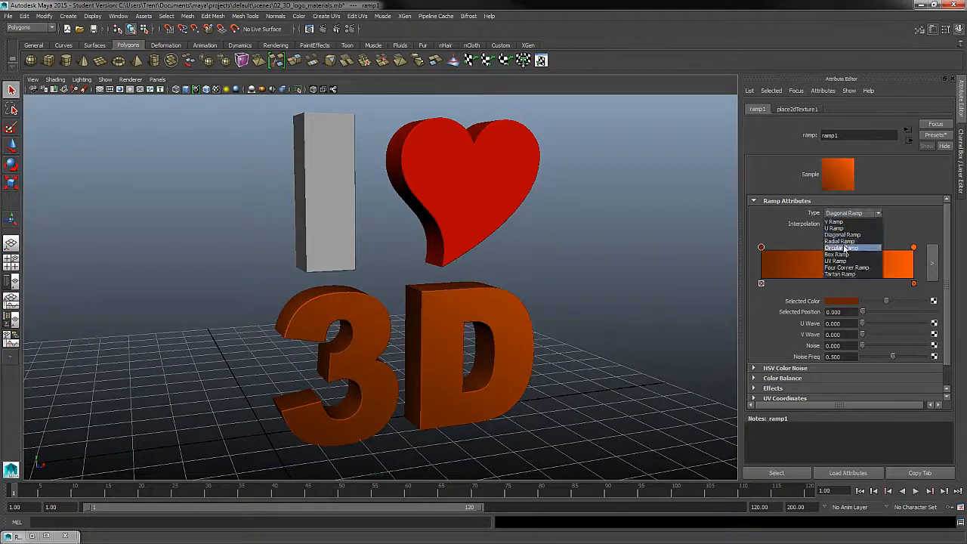
{"action": "left_click", "coordinate": [844, 246]}
{"action": "right_click_drag", "start_coordinate": [492, 384], "coordinate": [626, 361], "text": "alt"}
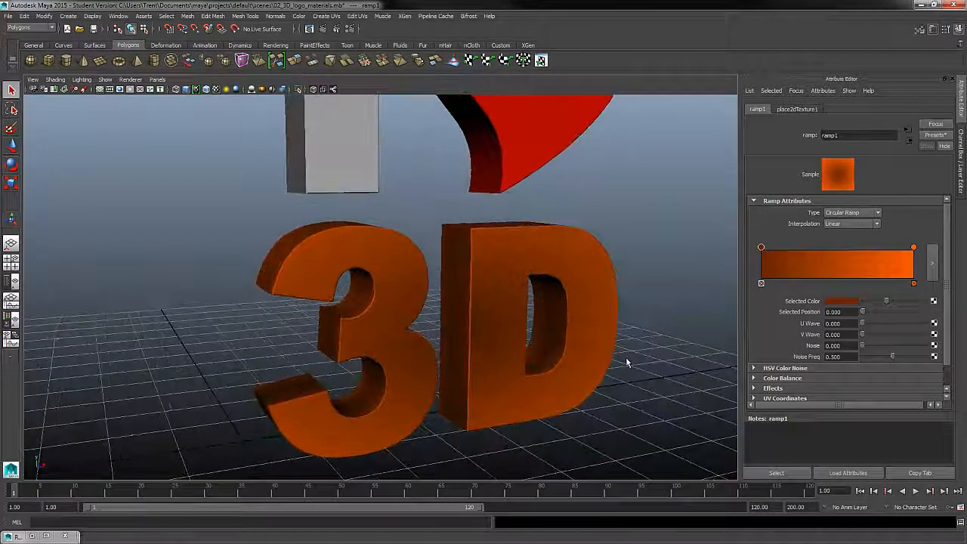
{"action": "mouse_move", "coordinate": [913, 247]}
{"action": "left_mouse_down"}
{"action": "mouse_move", "coordinate": [804, 248]}
{"action": "mouse_move", "coordinate": [930, 252]}
{"action": "left_mouse_up"}
{"action": "left_click", "coordinate": [852, 213]}
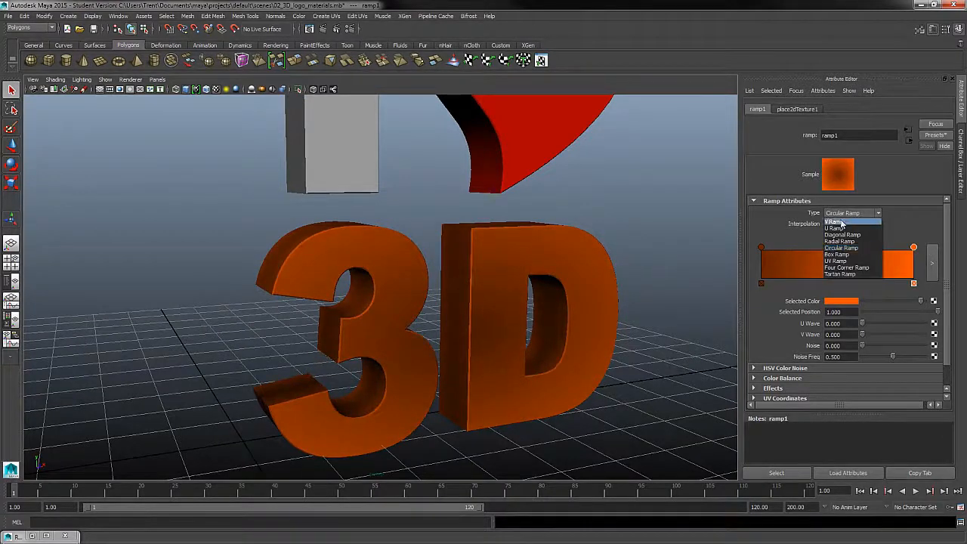
{"action": "left_click", "coordinate": [840, 218]}
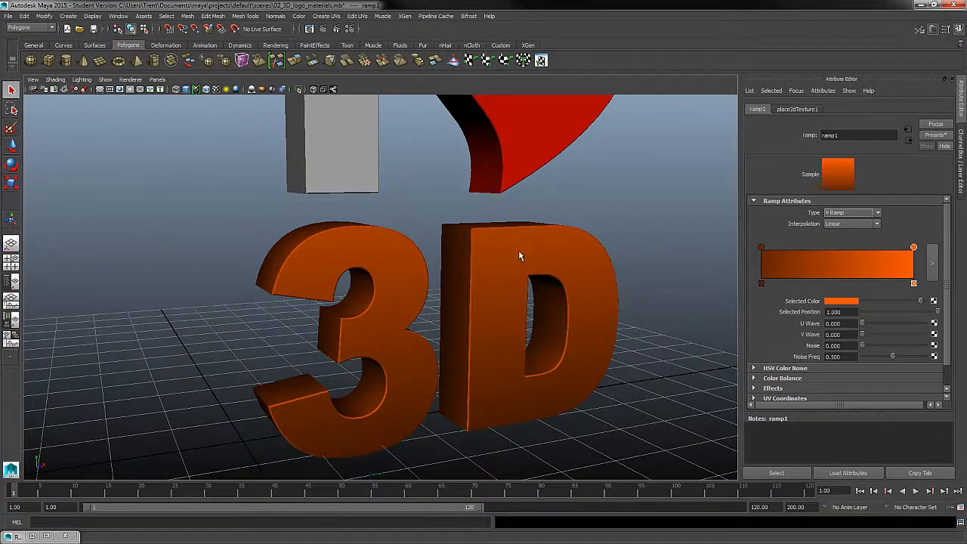
- Add extra colors partway along the ramp, and delete them again
{"action": "left_click", "coordinate": [838, 256]}
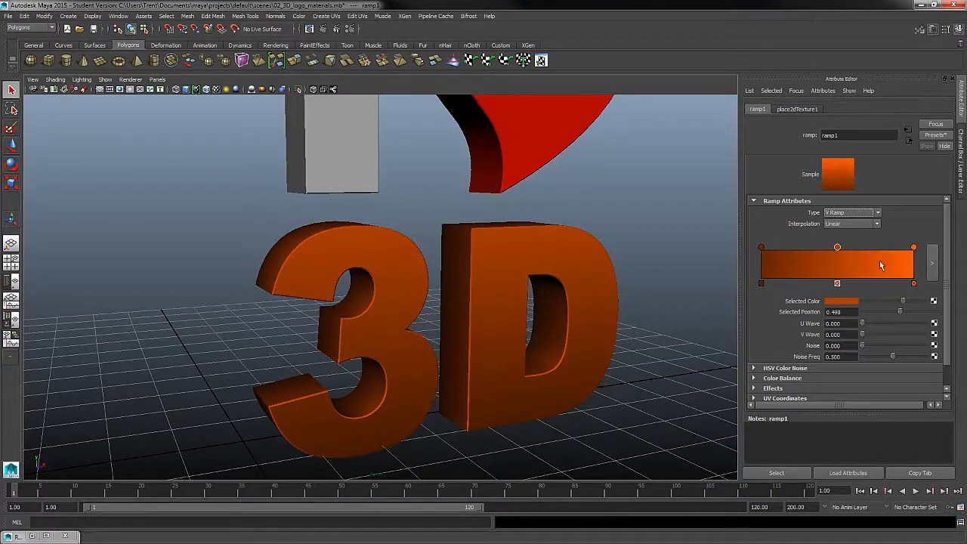
{"action": "left_click", "coordinate": [866, 261]}
{"action": "left_click", "coordinate": [866, 283]}
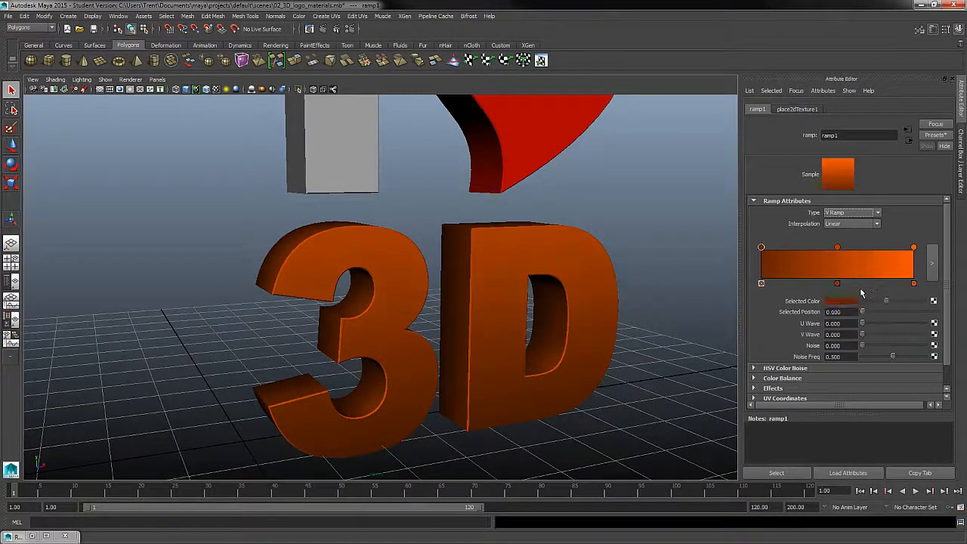
{"action": "left_click", "coordinate": [837, 283]}
- Darken the ramp's color at position 0.000 to black
{"action": "left_click_drag", "start_coordinate": [544, 408], "coordinate": [509, 320], "text": "alt"}
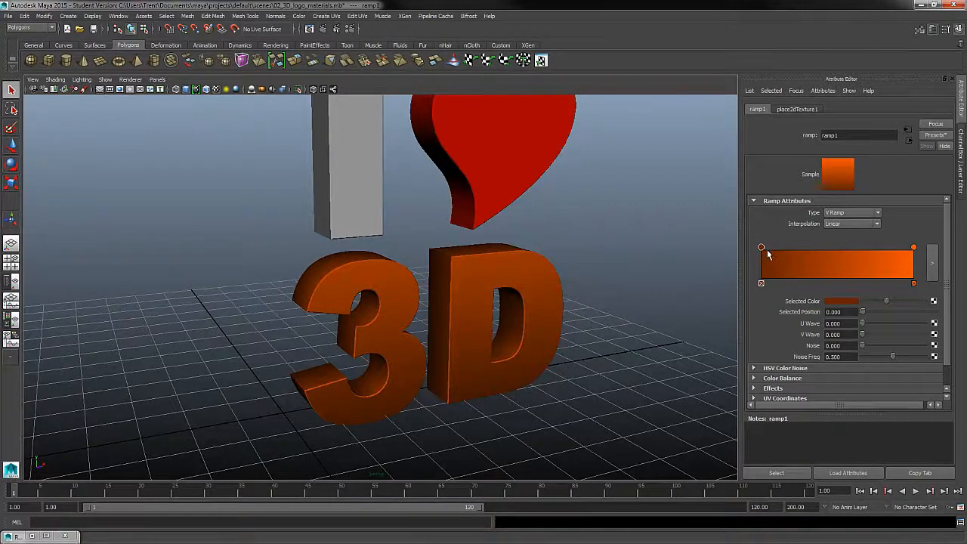
{"action": "left_click_drag", "start_coordinate": [887, 301], "coordinate": [862, 302]}
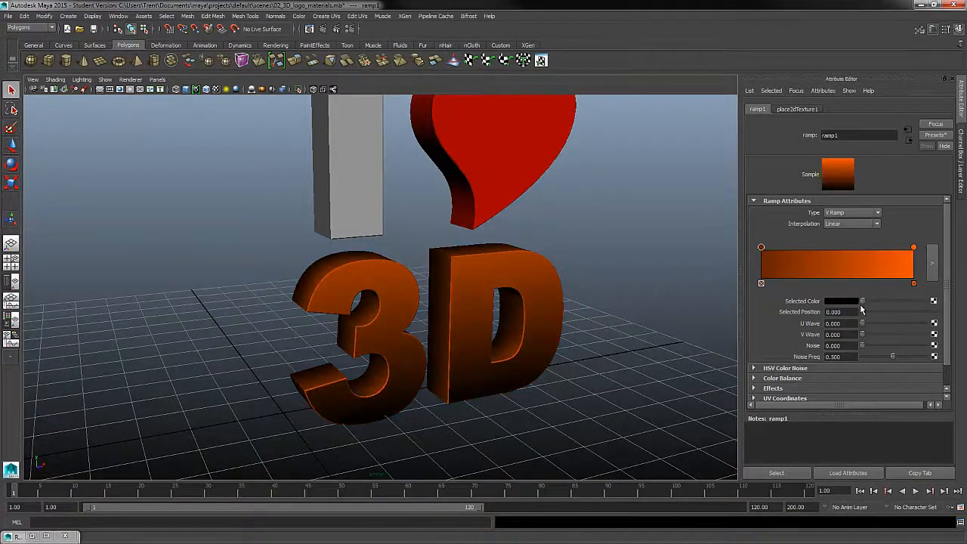
- Examine how the black-to-orange gradient falls across the front faces and extruded sides of the 3D letters
{"action": "left_click_drag", "start_coordinate": [434, 301], "coordinate": [486, 266], "text": "alt"}
{"action": "right_click_drag", "start_coordinate": [487, 266], "coordinate": [510, 292], "text": "alt"}
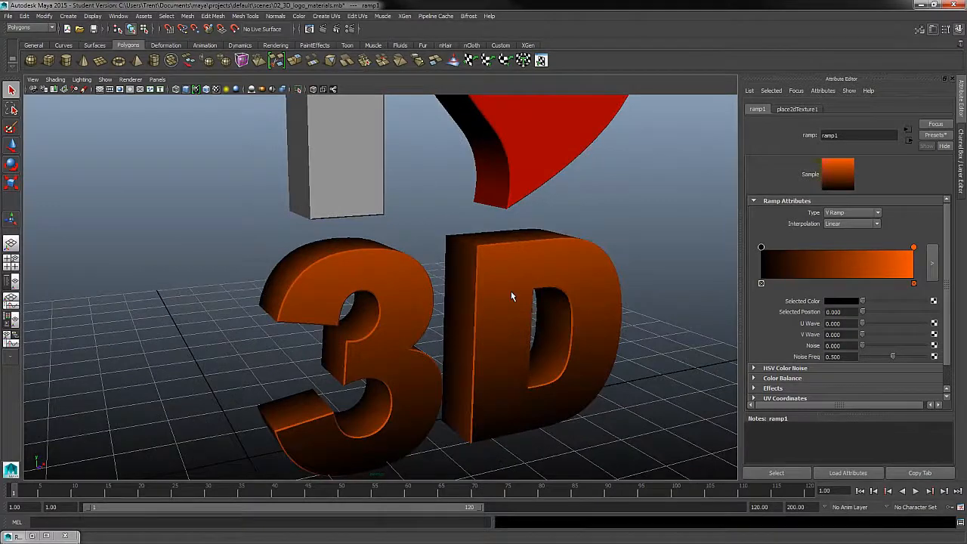
{"action": "left_click_drag", "start_coordinate": [510, 291], "coordinate": [496, 234], "text": "alt"}
{"action": "right_click_drag", "start_coordinate": [496, 233], "coordinate": [569, 317], "text": "alt"}
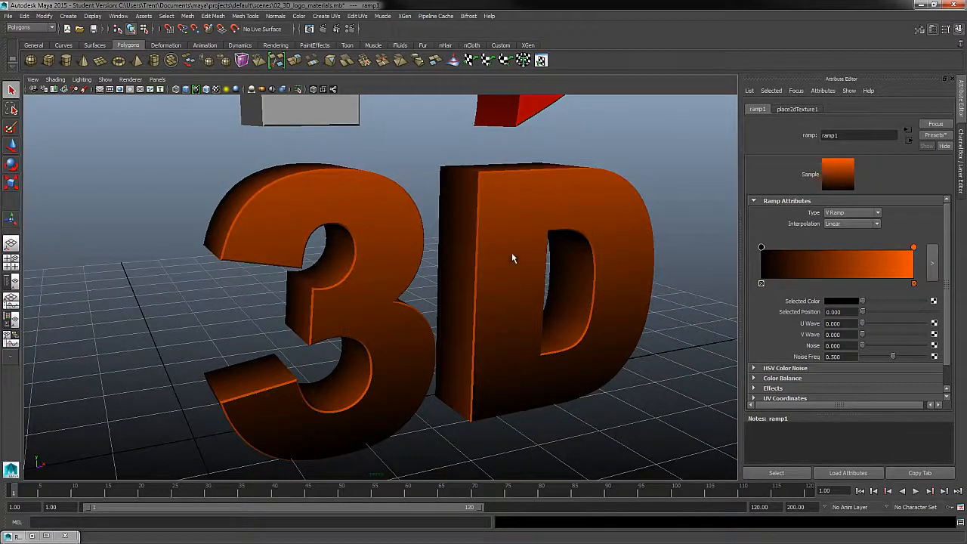
{"action": "left_click_drag", "start_coordinate": [448, 313], "coordinate": [533, 317], "text": "alt"}
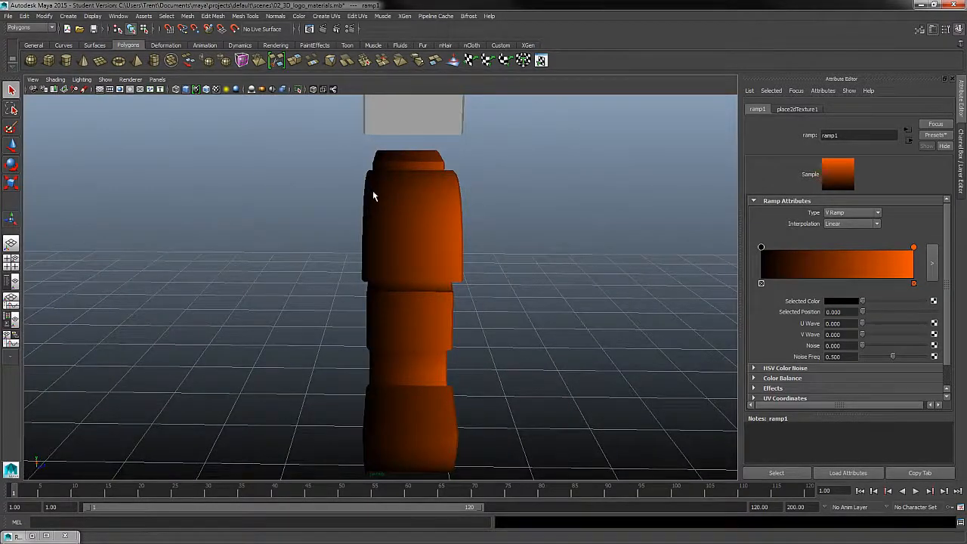
{"action": "left_click_drag", "start_coordinate": [464, 198], "coordinate": [324, 434], "text": "alt"}
{"action": "left_click_drag", "start_coordinate": [337, 264], "coordinate": [529, 341], "text": "alt"}
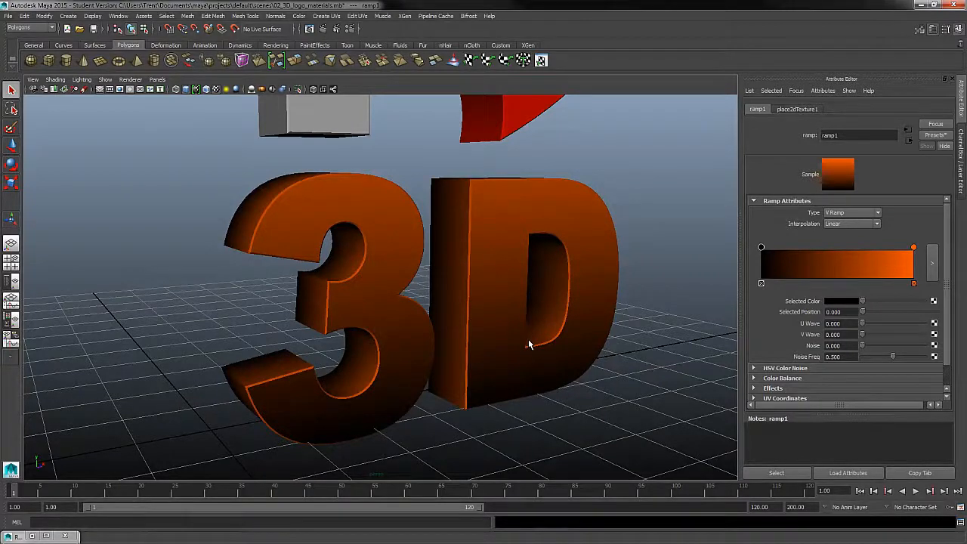
{"action": "mouse_move", "coordinate": [528, 339]}
{"action": "left_mouse_down", "text": "alt"}
{"action": "mouse_move", "coordinate": [536, 350]}
{"action": "mouse_move", "coordinate": [543, 335]}
{"action": "left_mouse_up", "text": "alt"}
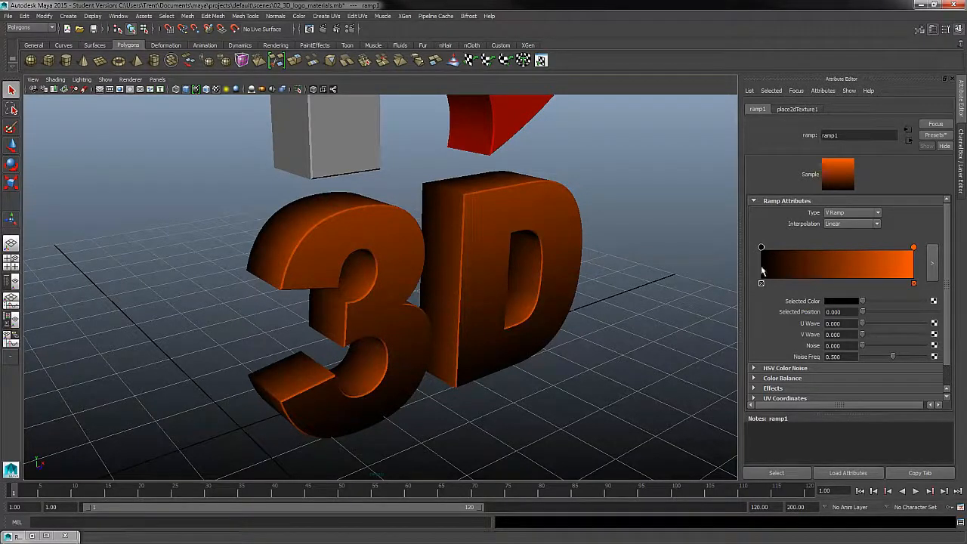
{"action": "mouse_move", "coordinate": [594, 327]}
{"action": "left_mouse_down", "text": "alt"}
{"action": "mouse_move", "coordinate": [569, 332]}
{"action": "mouse_move", "coordinate": [613, 343]}
{"action": "mouse_move", "coordinate": [624, 330]}
{"action": "mouse_move", "coordinate": [624, 339]}
{"action": "mouse_move", "coordinate": [607, 321]}
{"action": "left_mouse_up", "text": "alt"}
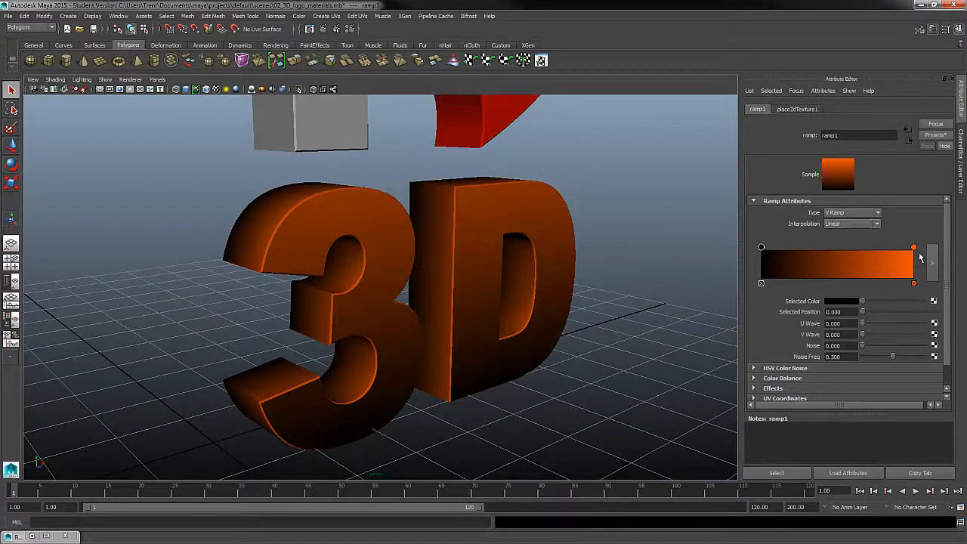
- Select the heart and open the attributes of its Heart_mat material
{"action": "left_click", "coordinate": [465, 216]}
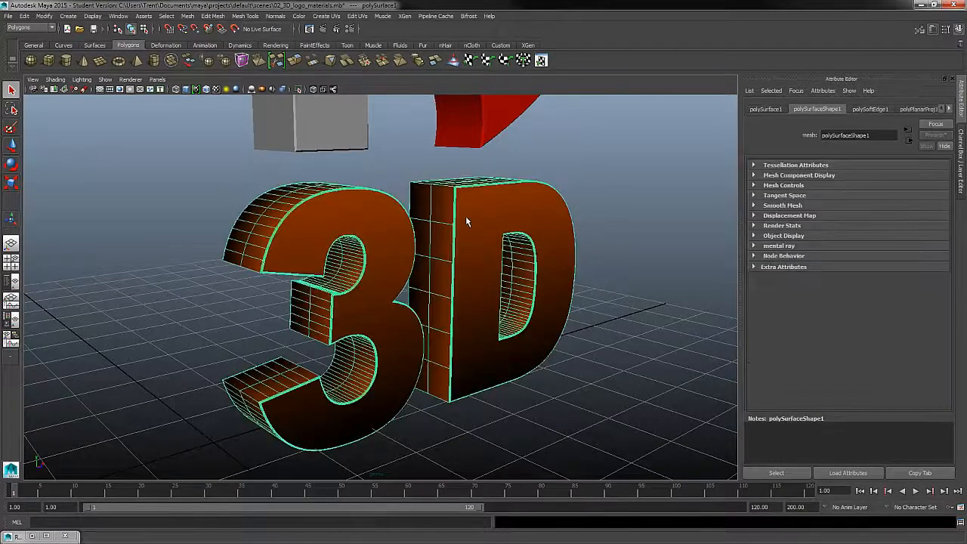
{"action": "left_click", "coordinate": [612, 239]}
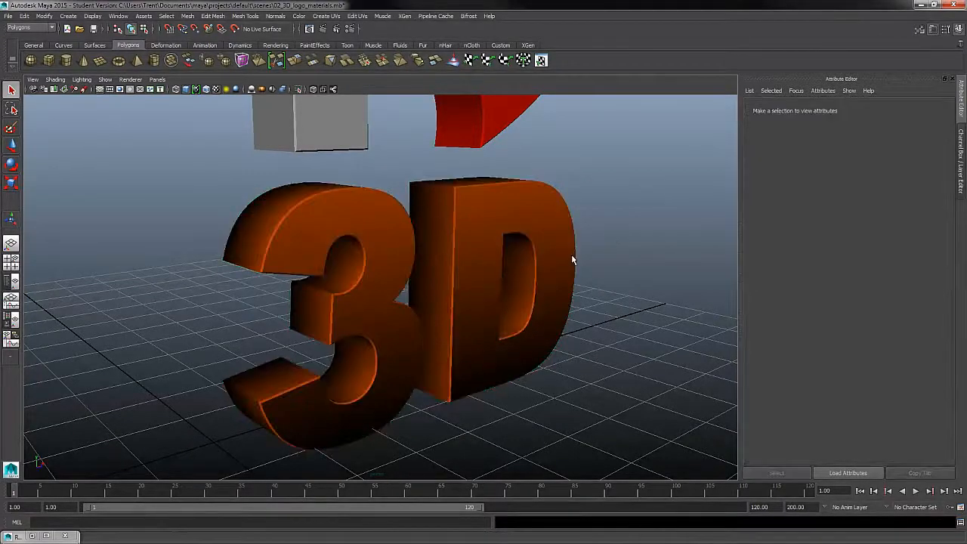
{"action": "left_click", "coordinate": [572, 259]}
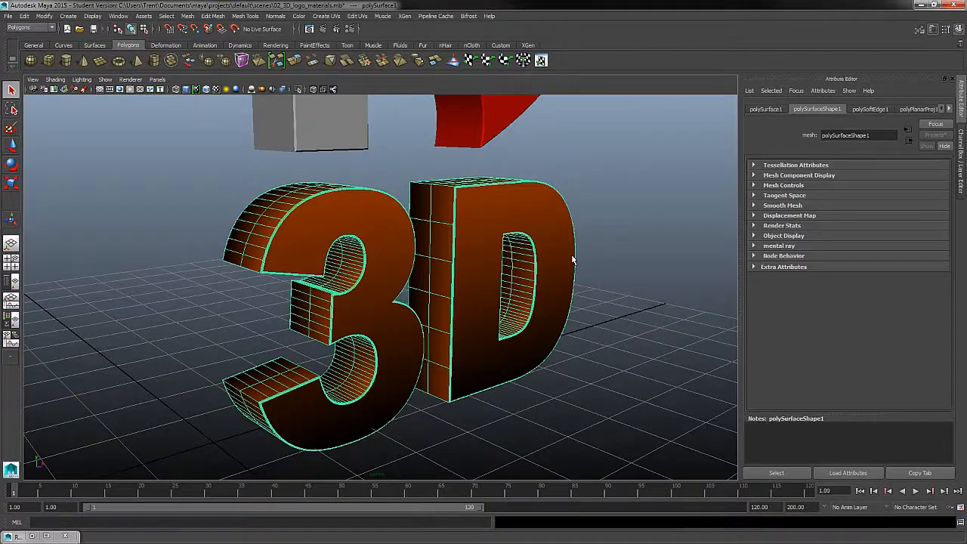
{"action": "left_click", "coordinate": [484, 128]}
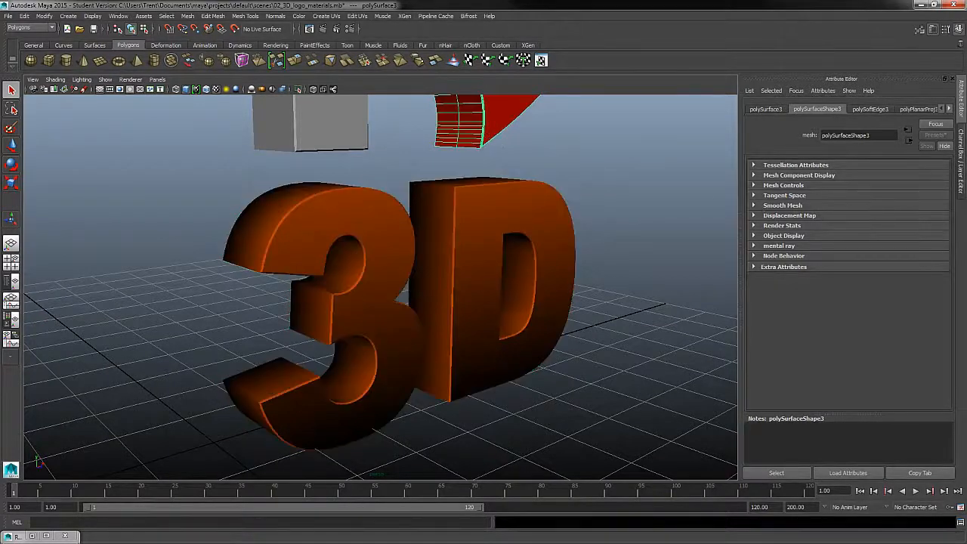
{"action": "right_click_drag", "start_coordinate": [506, 108], "coordinate": [511, 293]}
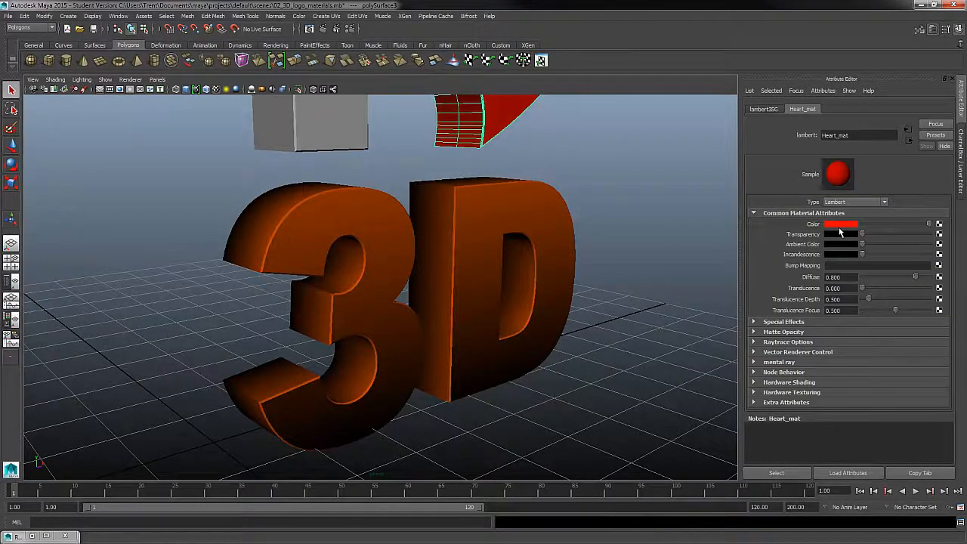
{"action": "middle_click_drag", "start_coordinate": [550, 218], "coordinate": [550, 336], "text": "alt"}
{"action": "right_click_drag", "start_coordinate": [550, 336], "coordinate": [505, 212], "text": "alt"}
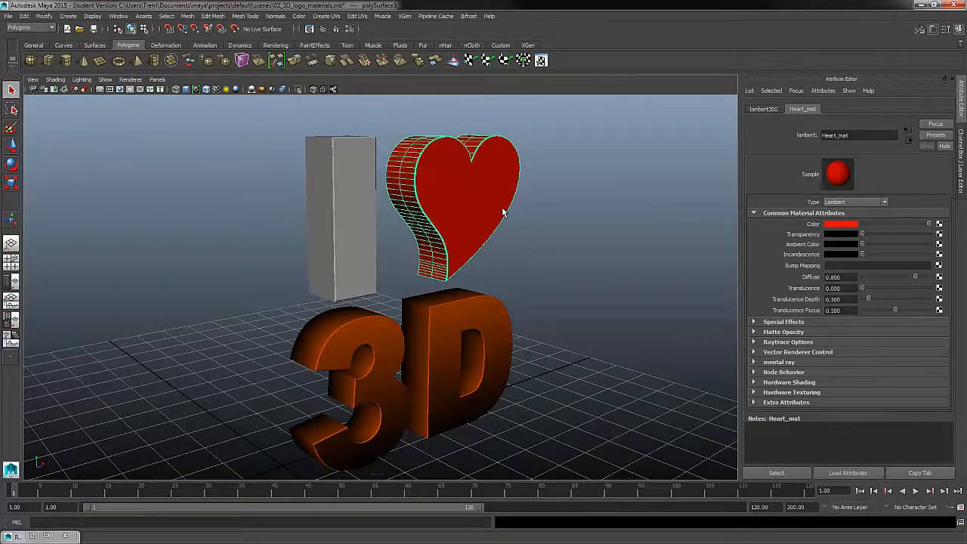
{"action": "middle_click_drag", "start_coordinate": [523, 298], "coordinate": [540, 281], "text": "alt"}
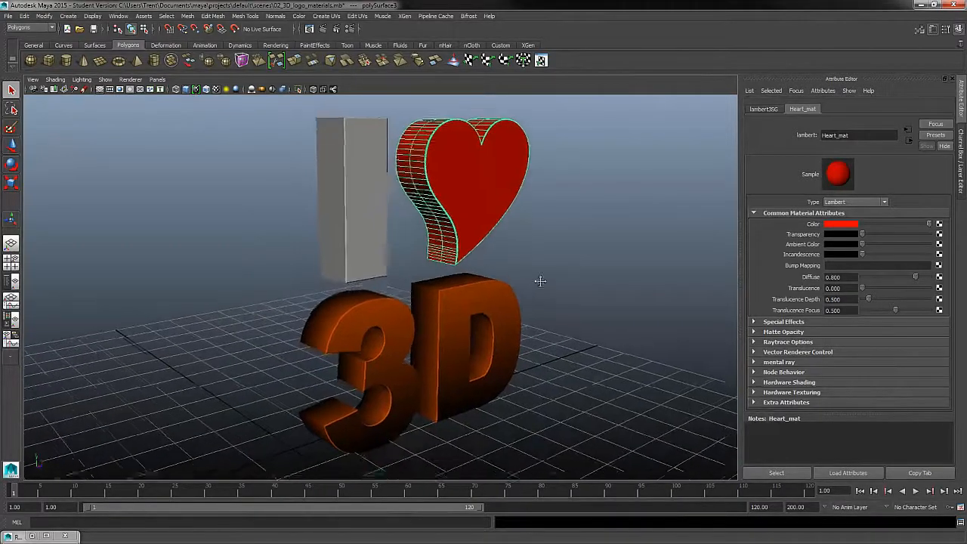
{"action": "right_click_drag", "start_coordinate": [540, 281], "coordinate": [599, 308], "text": "alt"}
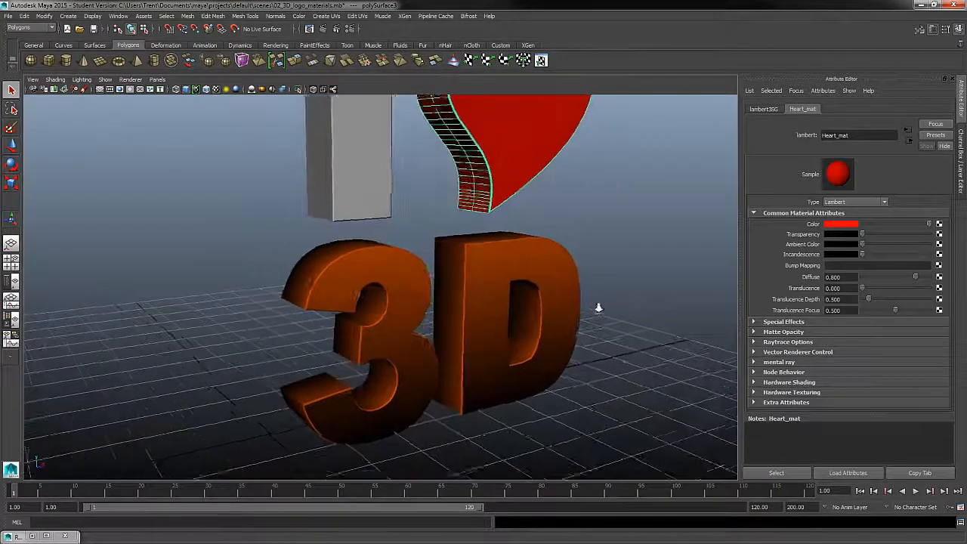
{"action": "left_click_drag", "start_coordinate": [598, 307], "coordinate": [589, 304], "text": "alt"}
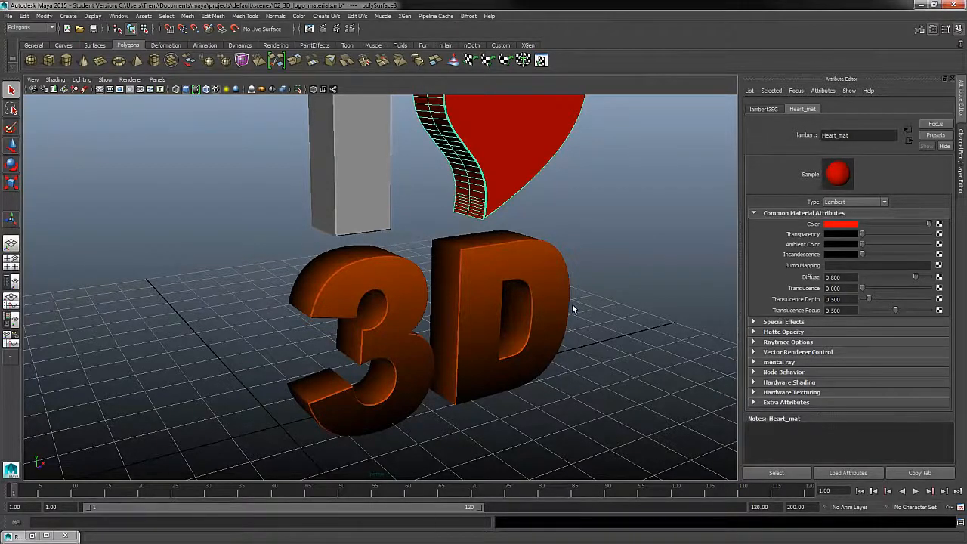
- Select the 3D letters and open the Planar Mapping options
{"action": "left_click", "coordinate": [521, 278]}
{"action": "left_click_drag", "start_coordinate": [521, 278], "coordinate": [513, 317], "text": "alt"}
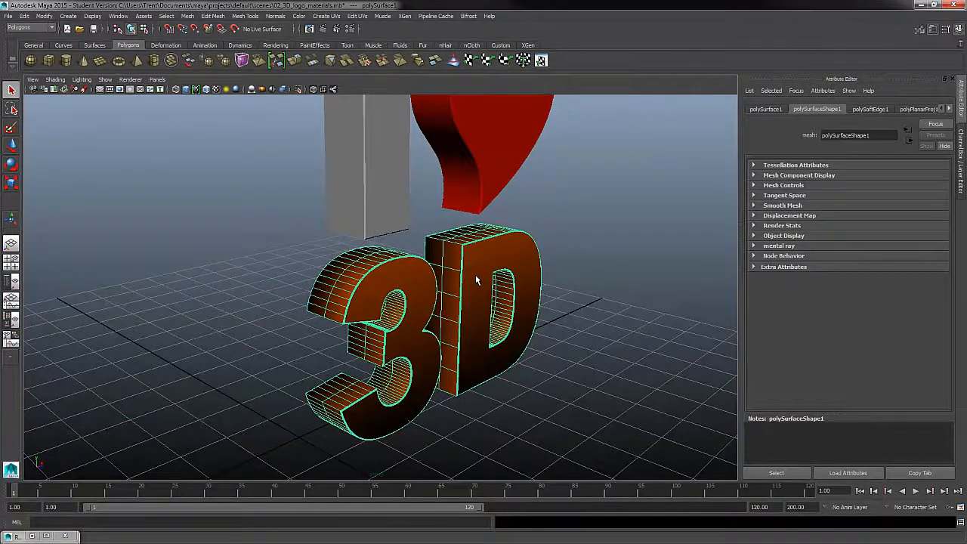
{"action": "left_click_drag", "start_coordinate": [476, 279], "coordinate": [533, 321], "text": "alt"}
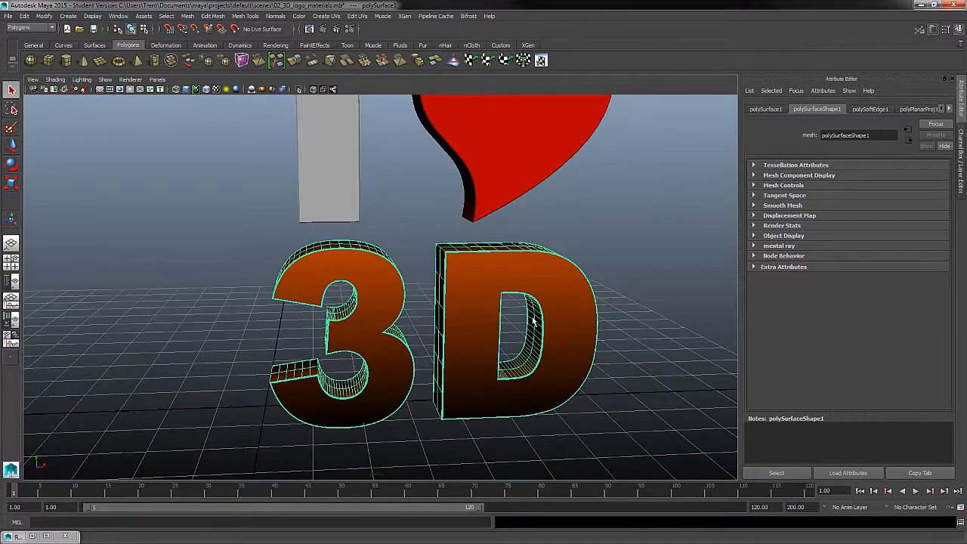
{"action": "left_click_drag", "start_coordinate": [533, 321], "coordinate": [569, 327], "text": "alt"}
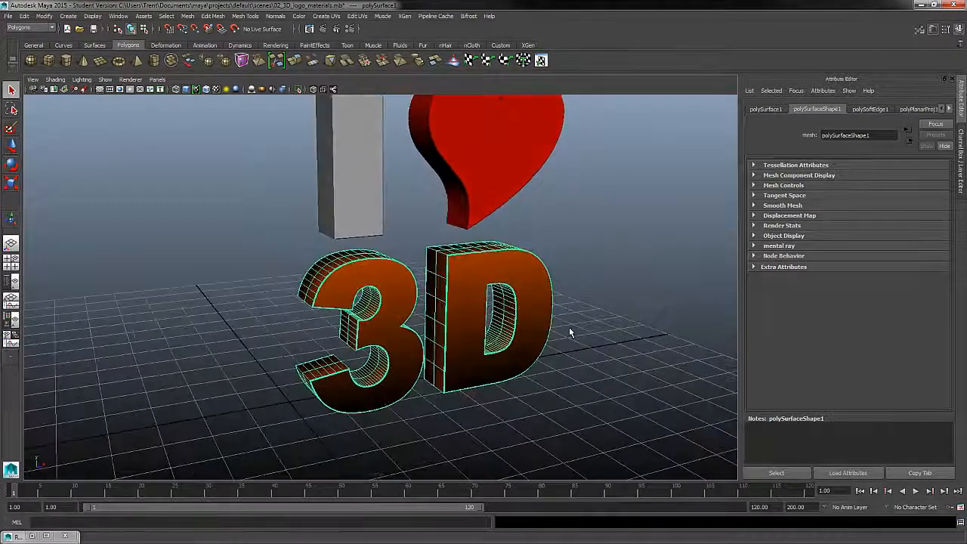
{"action": "left_click_drag", "start_coordinate": [441, 323], "coordinate": [536, 316], "text": "alt"}
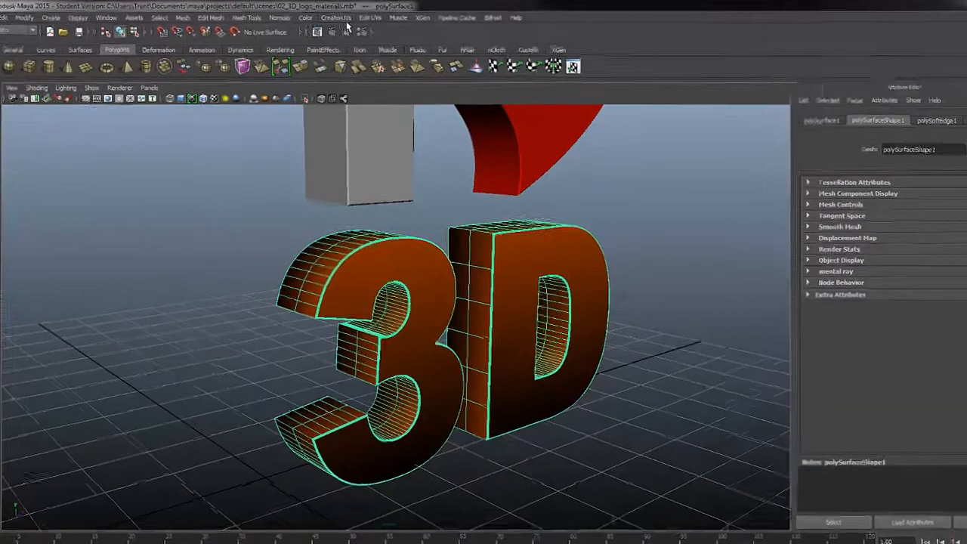
{"action": "left_click", "coordinate": [331, 17]}
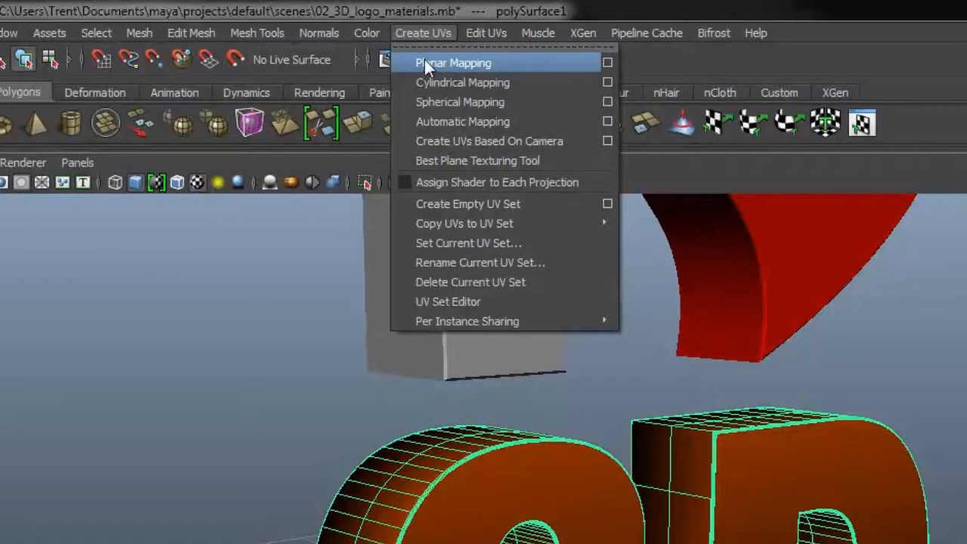
{"action": "left_click", "coordinate": [608, 61]}
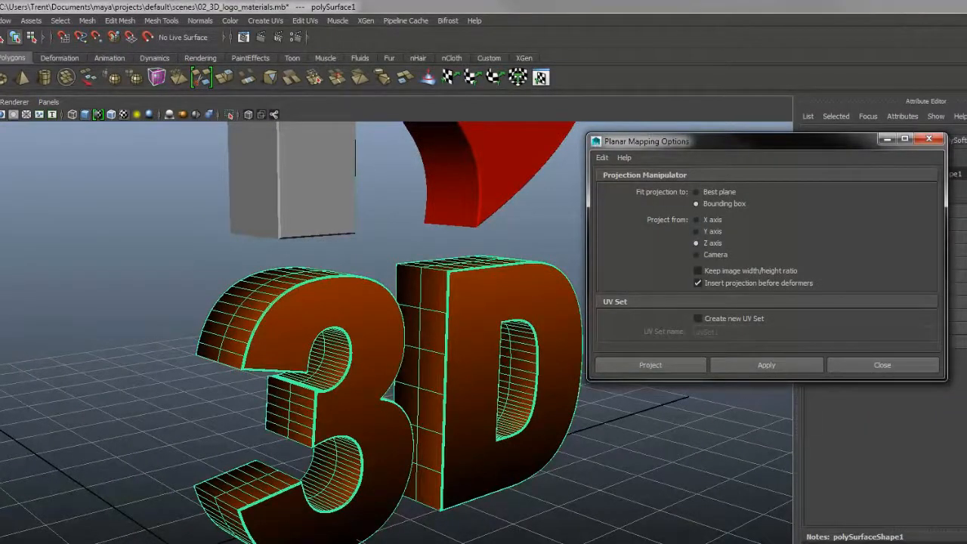
- Try moving the 3D letters with the Move tool and undo the move
{"action": "left_click_drag", "start_coordinate": [101, 511], "coordinate": [234, 511], "text": "alt"}
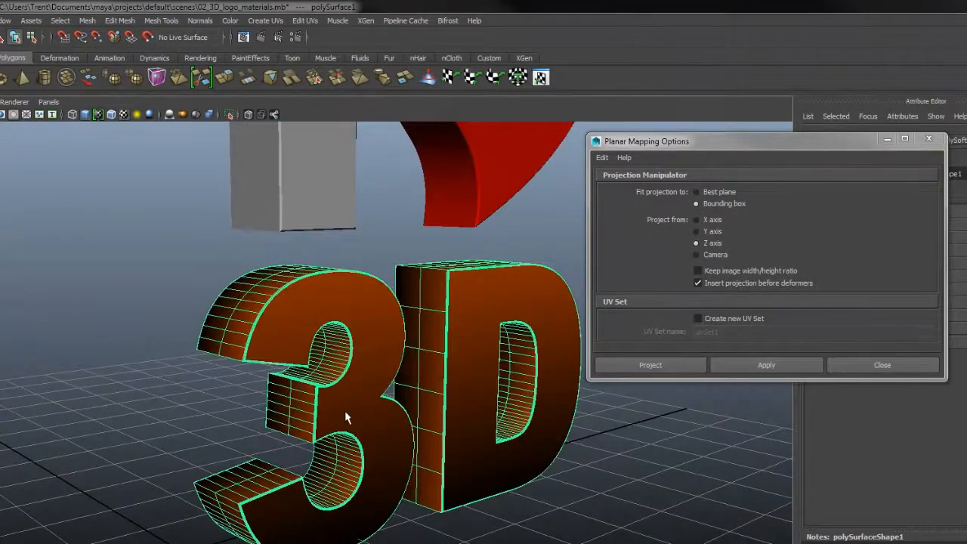
{"action": "key", "text": "w"}
{"action": "left_click_drag", "start_coordinate": [320, 489], "coordinate": [430, 487], "text": "alt"}
{"action": "left_click_drag", "start_coordinate": [337, 543], "coordinate": [370, 543]}
{"action": "key", "text": "ctrl+z"}
{"action": "left_click_drag", "start_coordinate": [615, 505], "coordinate": [516, 515], "text": "alt"}
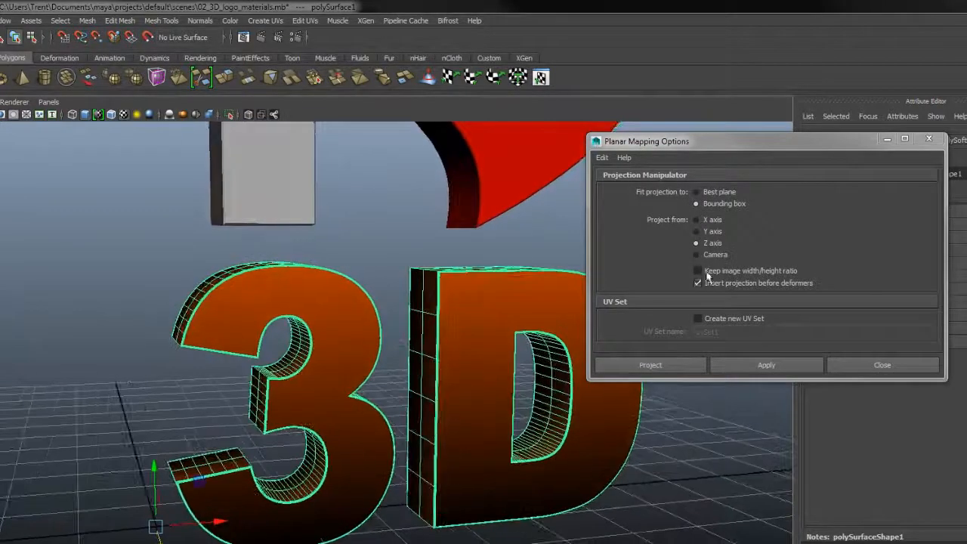
- Project planar UVs onto the 3D letters from the Z axis, fitted to the bounding box
{"action": "left_click", "coordinate": [708, 251]}
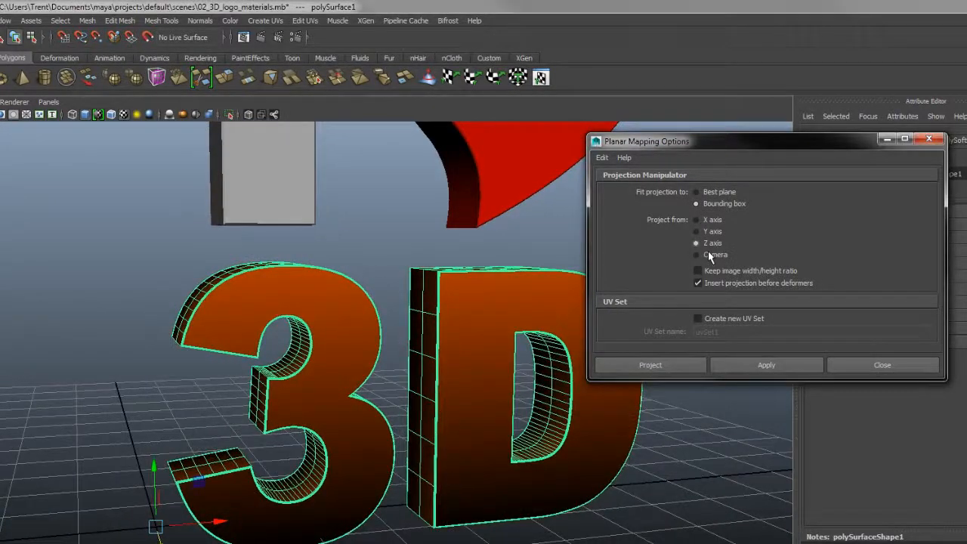
{"action": "left_click", "coordinate": [682, 371]}
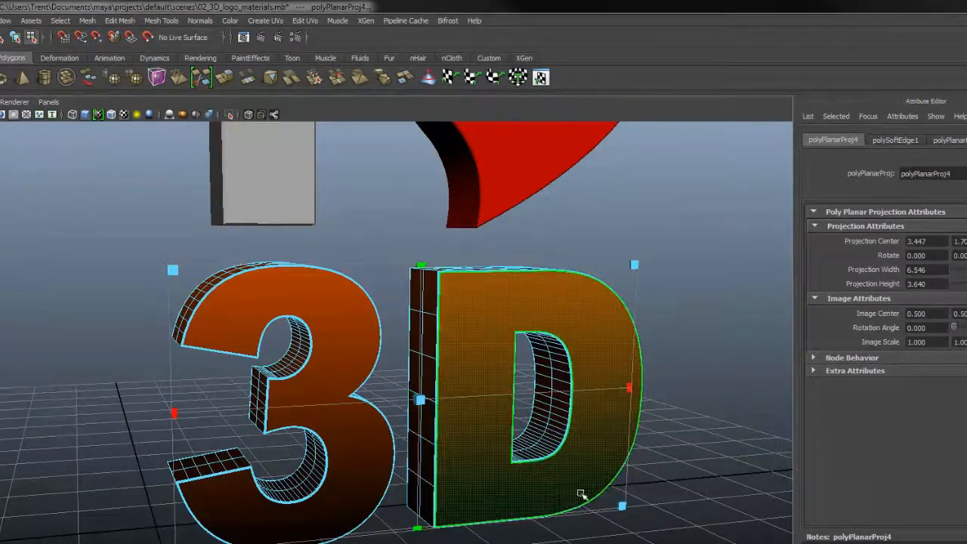
{"action": "left_click_drag", "start_coordinate": [582, 491], "coordinate": [610, 485], "text": "alt"}
- Try shrinking the planar projection's height to 1.167 and further to 0.386, and undo the changes
{"action": "left_click_drag", "start_coordinate": [440, 242], "coordinate": [432, 356]}
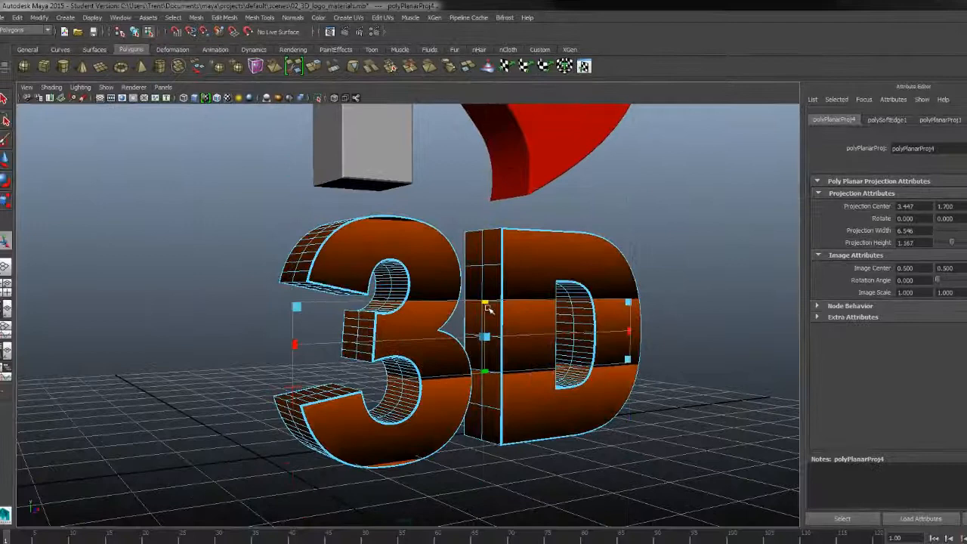
{"action": "left_click_drag", "start_coordinate": [487, 309], "coordinate": [495, 333]}
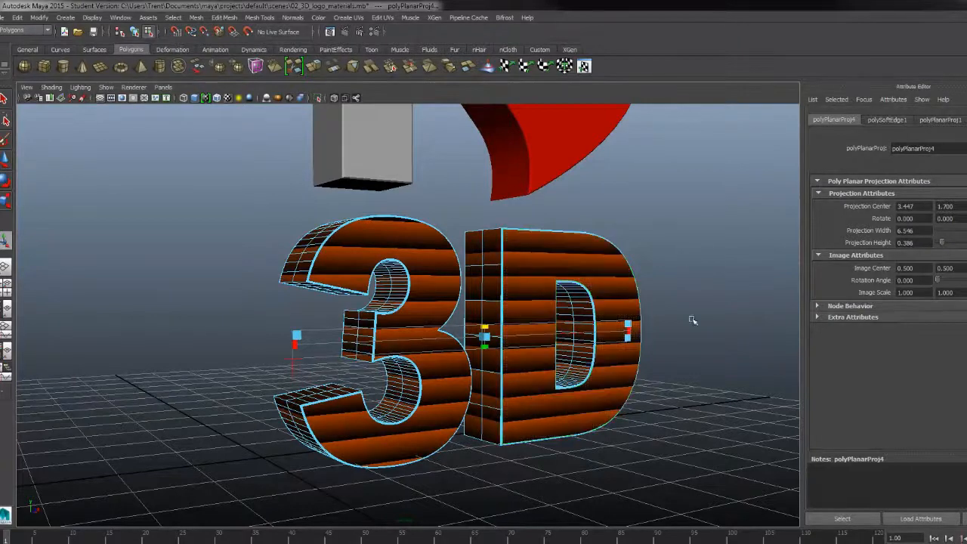
{"action": "key", "text": "ctrl+z"}
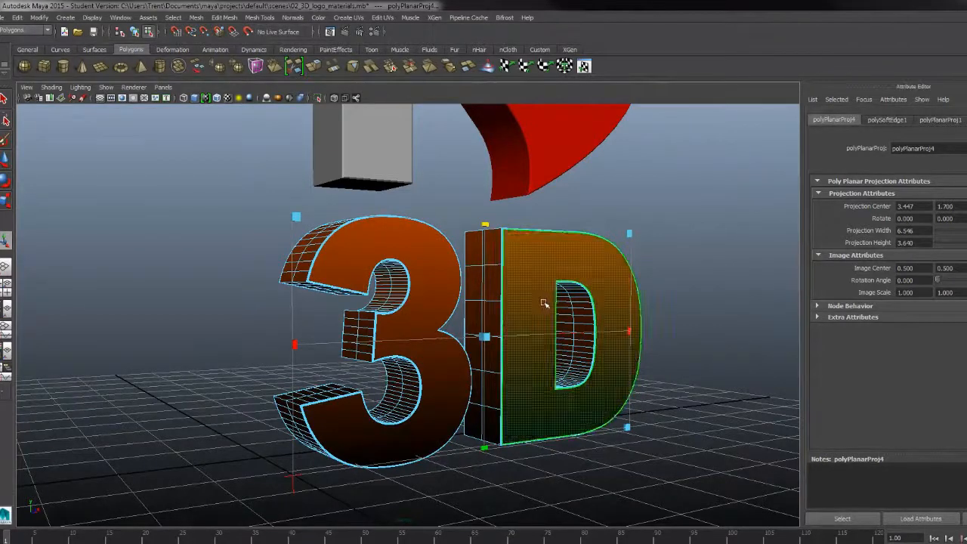
- Return the 3D letters to object mode and clear the selection
{"action": "right_click", "coordinate": [534, 262]}
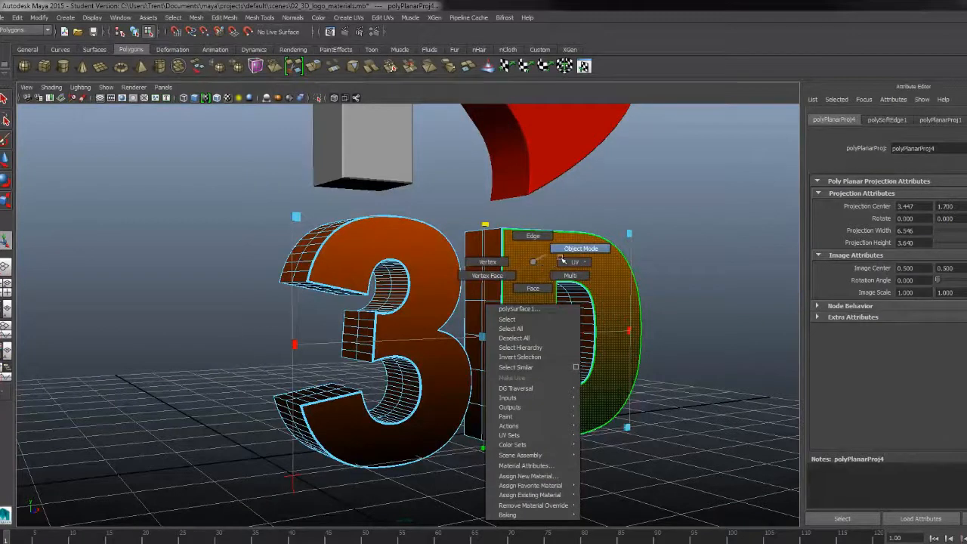
{"action": "left_click", "coordinate": [575, 256]}
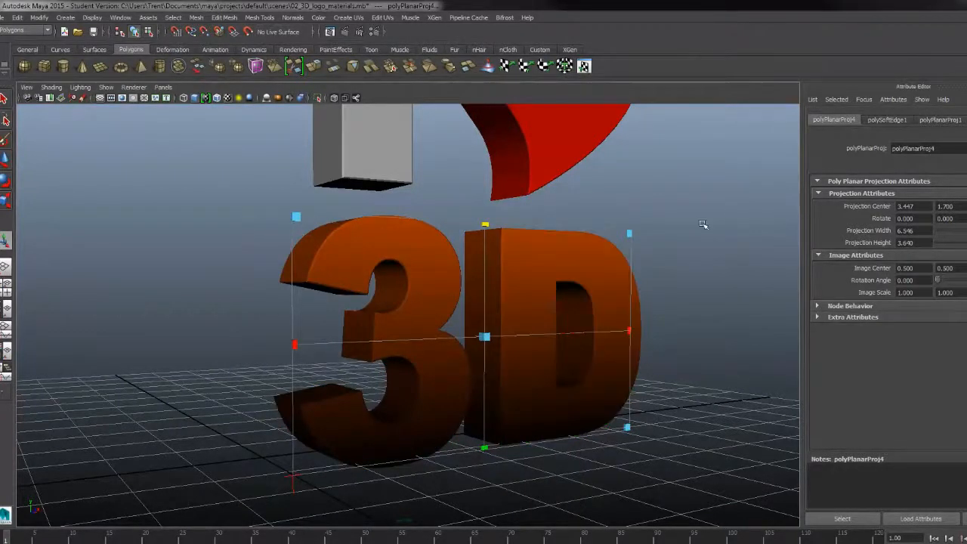
{"action": "left_click", "coordinate": [758, 204]}
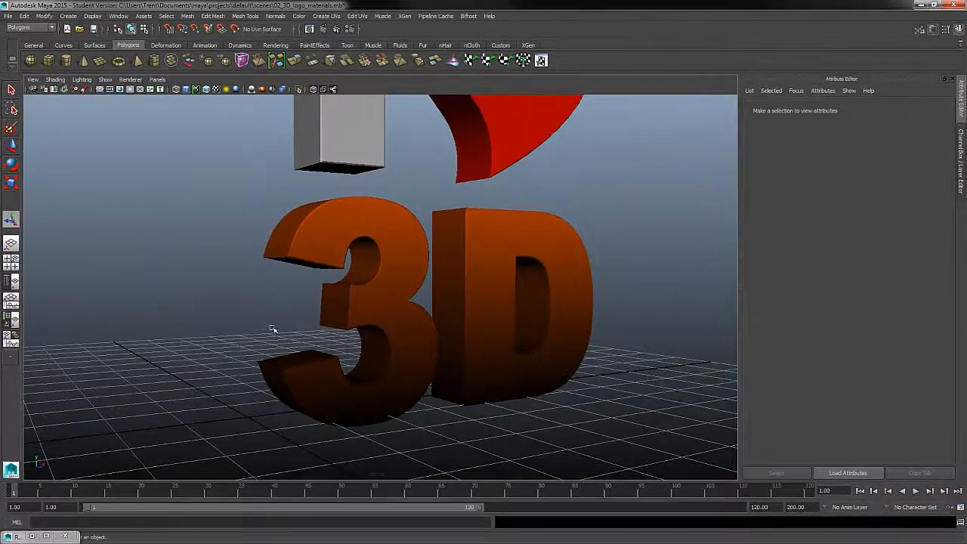
- Select the 3D letters and open the attributes of their D_mat material
{"action": "mouse_move", "coordinate": [438, 376]}
{"action": "left_mouse_down", "text": "alt"}
{"action": "mouse_move", "coordinate": [466, 386]}
{"action": "mouse_move", "coordinate": [403, 371]}
{"action": "mouse_move", "coordinate": [412, 386]}
{"action": "mouse_move", "coordinate": [425, 384]}
{"action": "left_mouse_up", "text": "alt"}
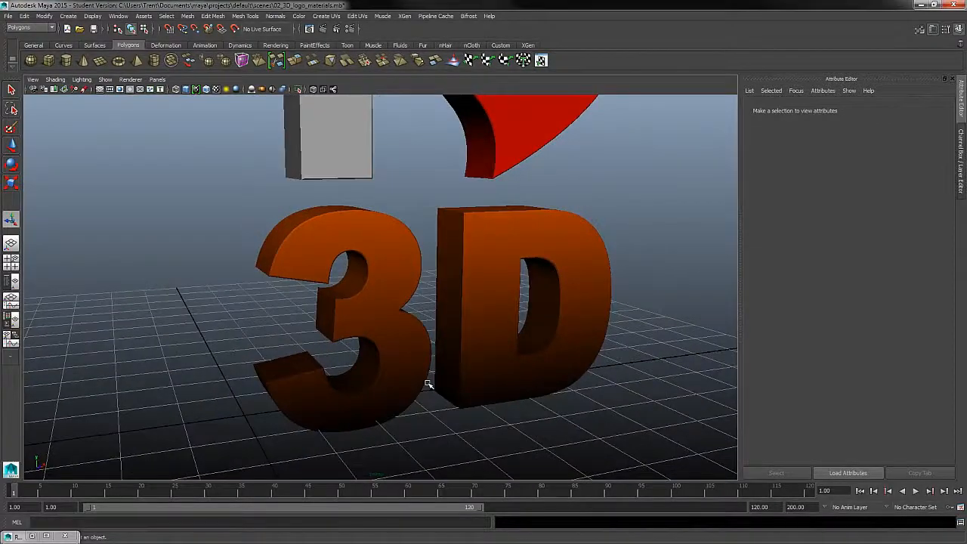
{"action": "left_click_drag", "start_coordinate": [416, 340], "coordinate": [576, 326], "text": "alt"}
{"action": "right_click_drag", "start_coordinate": [576, 326], "coordinate": [640, 312], "text": "alt"}
{"action": "middle_click_drag", "start_coordinate": [640, 313], "coordinate": [632, 363], "text": "alt"}
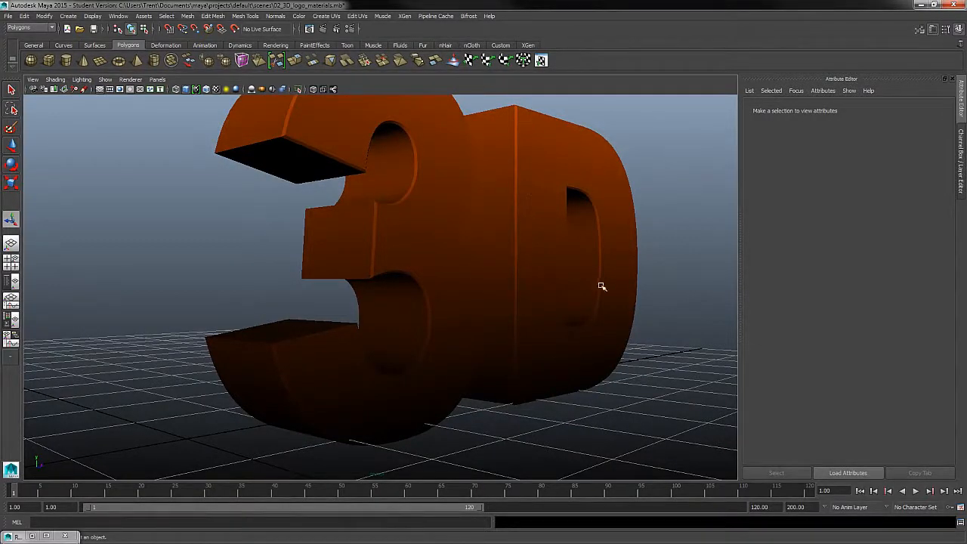
{"action": "mouse_move", "coordinate": [600, 285]}
{"action": "left_mouse_down", "text": "alt"}
{"action": "mouse_move", "coordinate": [624, 335]}
{"action": "mouse_move", "coordinate": [585, 309]}
{"action": "mouse_move", "coordinate": [538, 241]}
{"action": "mouse_move", "coordinate": [607, 281]}
{"action": "left_mouse_up", "text": "alt"}
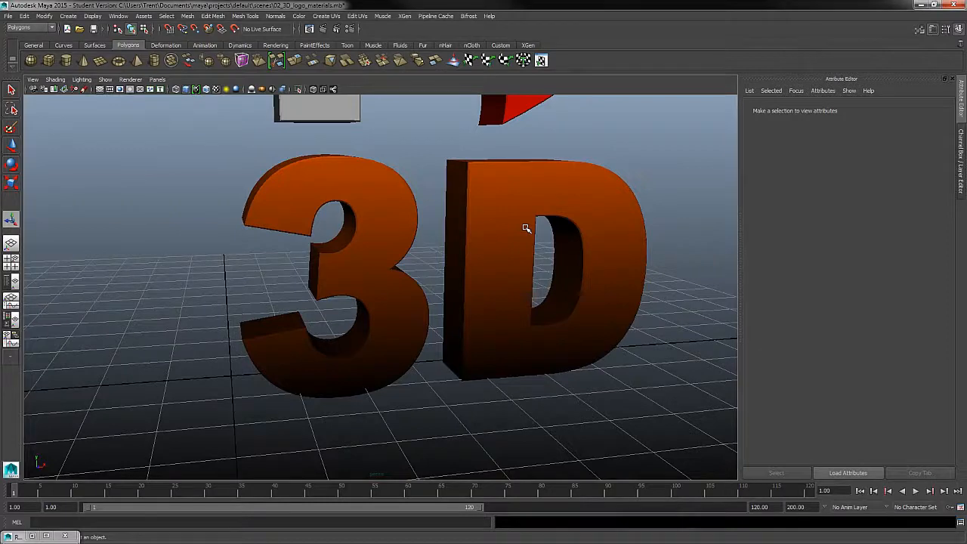
{"action": "left_click", "coordinate": [526, 228]}
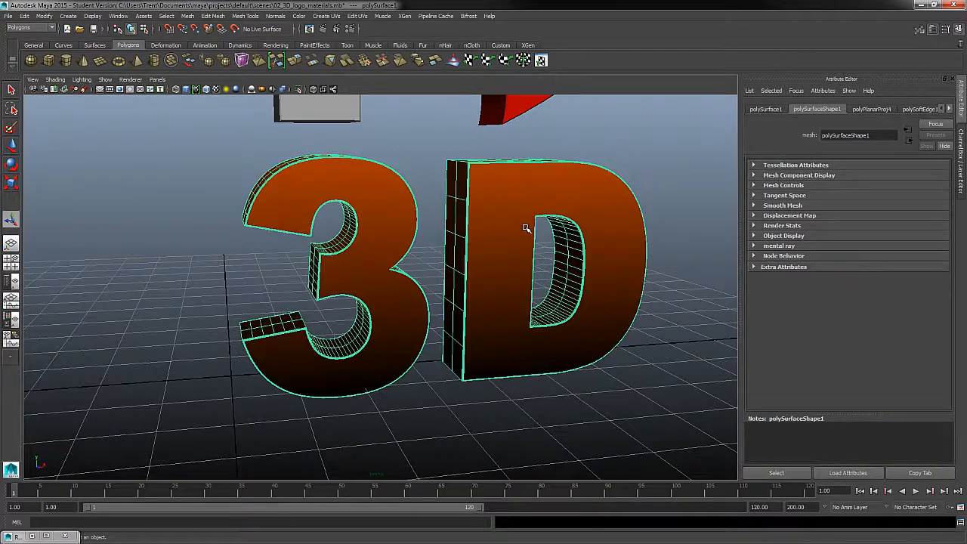
{"action": "left_click_drag", "start_coordinate": [525, 228], "coordinate": [534, 312], "text": "alt"}
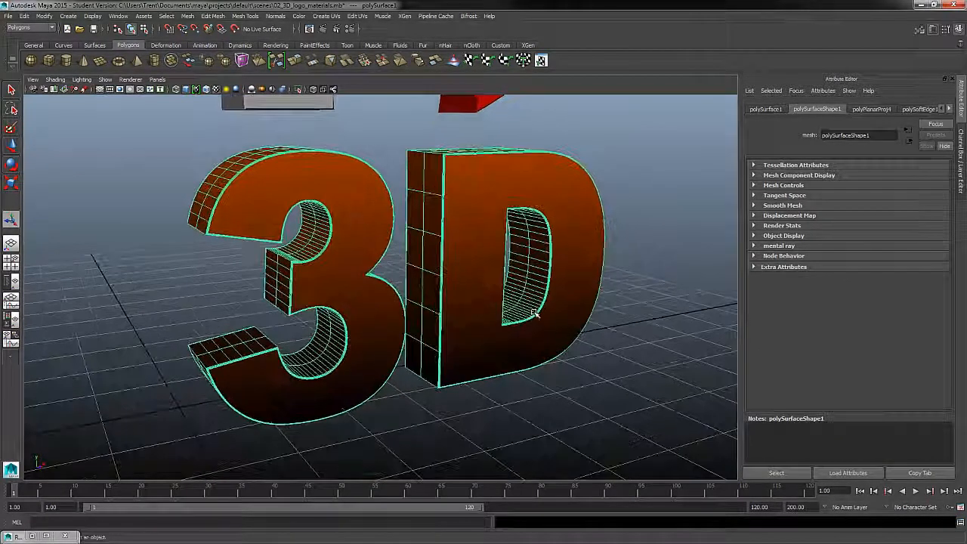
{"action": "right_click_drag", "start_coordinate": [473, 216], "coordinate": [474, 400]}
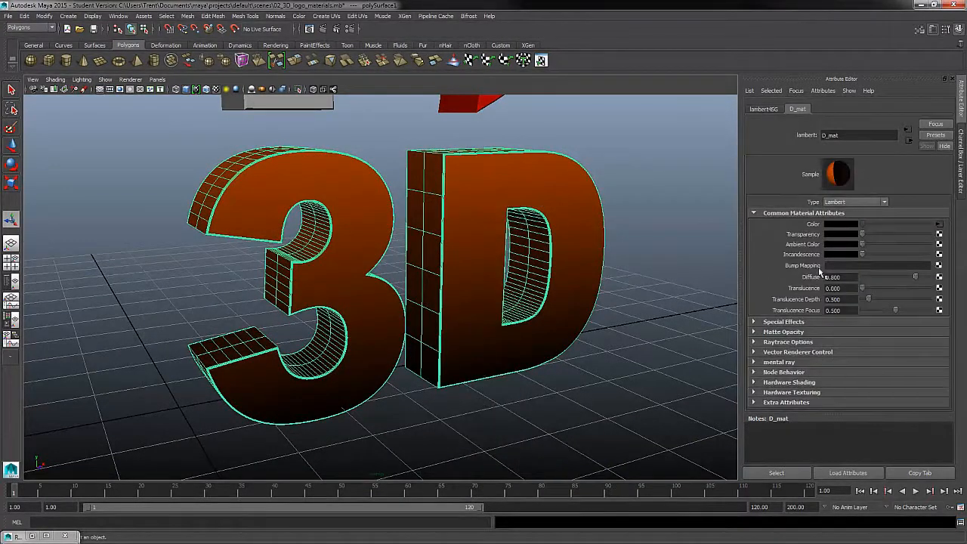
- Set the ramp color at position 0.000 to the dark orange from the color history (HSV 20.556, 1.000, 0.393) and deselect the letters
{"action": "left_click", "coordinate": [937, 235]}
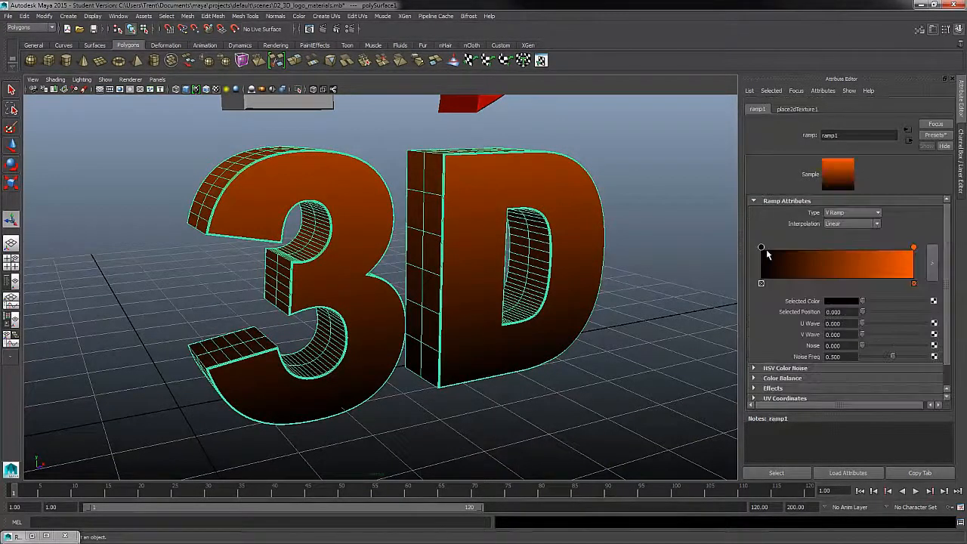
{"action": "left_click", "coordinate": [845, 301]}
{"action": "left_click", "coordinate": [785, 295]}
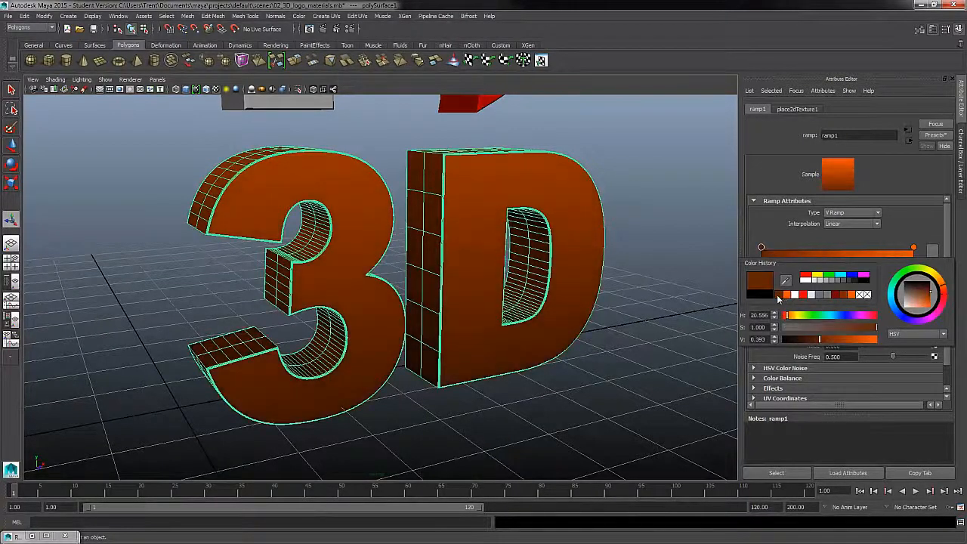
{"action": "left_click", "coordinate": [665, 324]}
- Select the letter I of the logo, alternating between it and the heart
{"action": "middle_click_drag", "start_coordinate": [634, 314], "coordinate": [634, 399], "text": "alt"}
{"action": "right_click_drag", "start_coordinate": [635, 399], "coordinate": [572, 286], "text": "alt"}
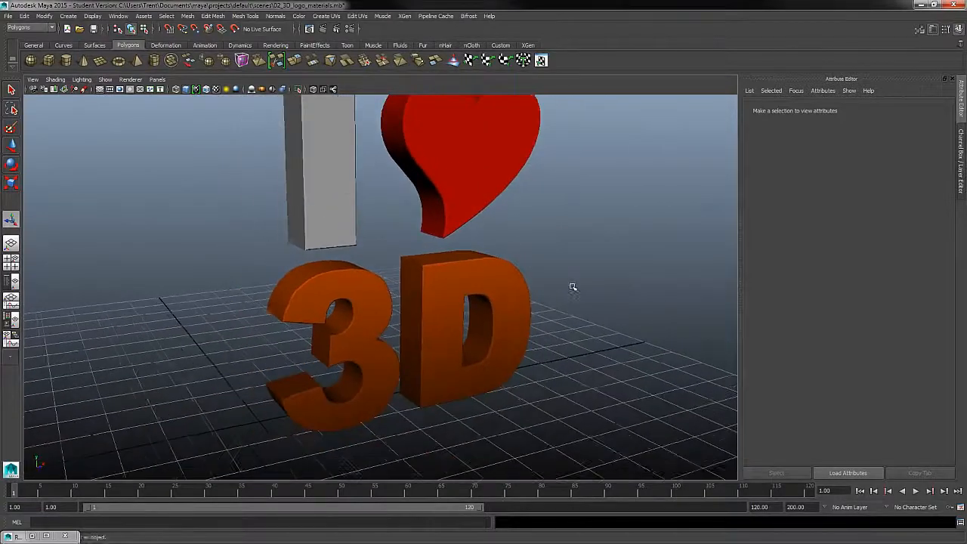
{"action": "middle_click_drag", "start_coordinate": [576, 329], "coordinate": [583, 364], "text": "alt"}
{"action": "right_click_drag", "start_coordinate": [581, 364], "coordinate": [574, 339], "text": "alt"}
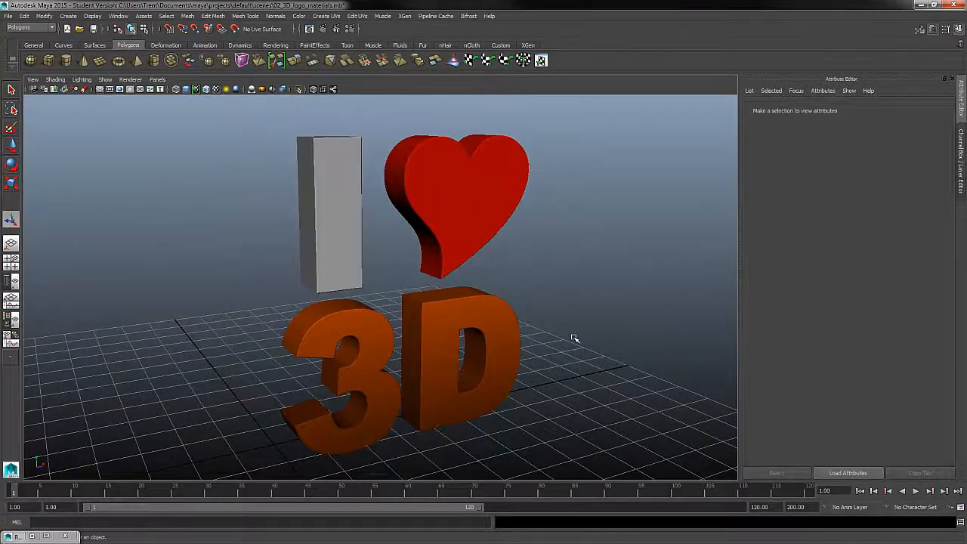
{"action": "left_click", "coordinate": [356, 231]}
{"action": "left_click", "coordinate": [492, 198]}
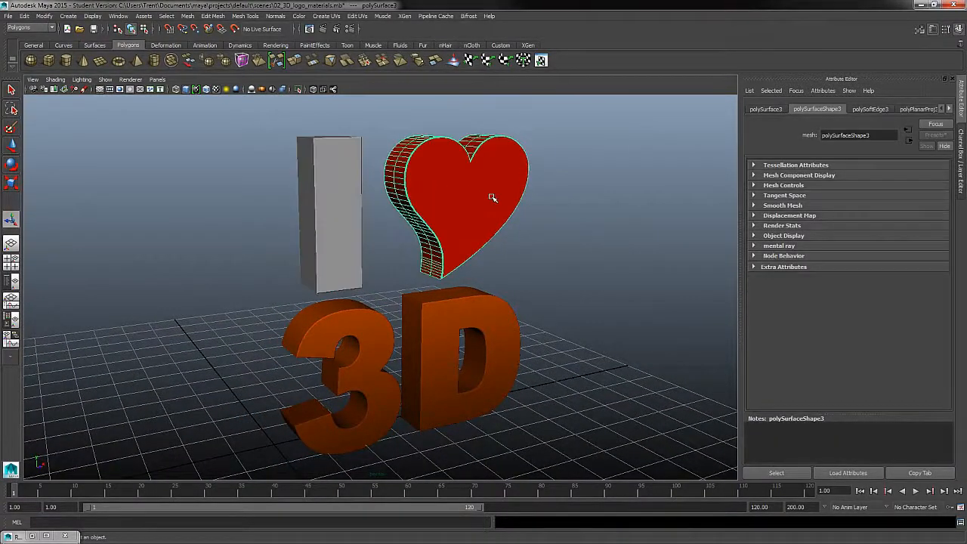
{"action": "left_click", "coordinate": [343, 197]}
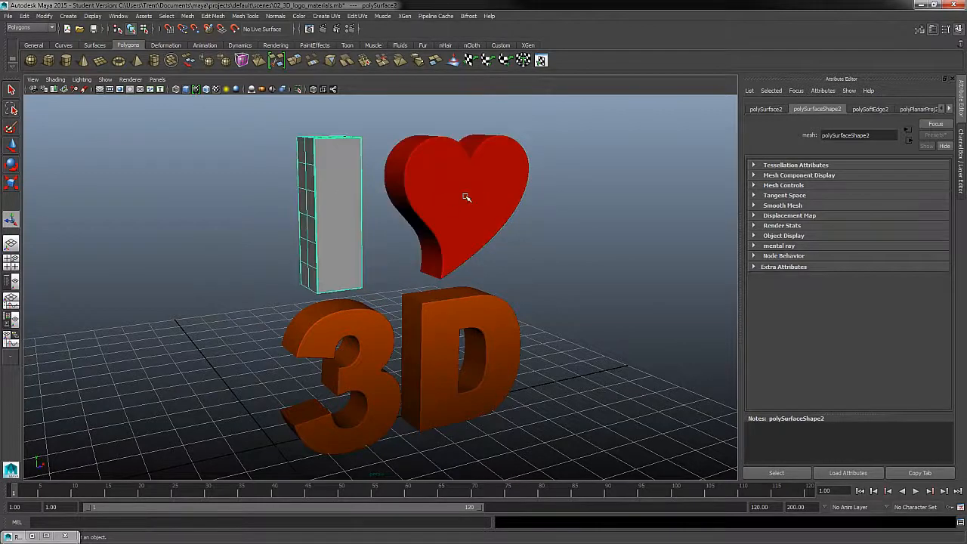
{"action": "left_click", "coordinate": [464, 194]}
{"action": "left_click", "coordinate": [361, 196]}
- Open the letter I's White_mat material and connect a Ramp texture to its color
{"action": "right_click_drag", "start_coordinate": [570, 259], "coordinate": [621, 283], "text": "alt"}
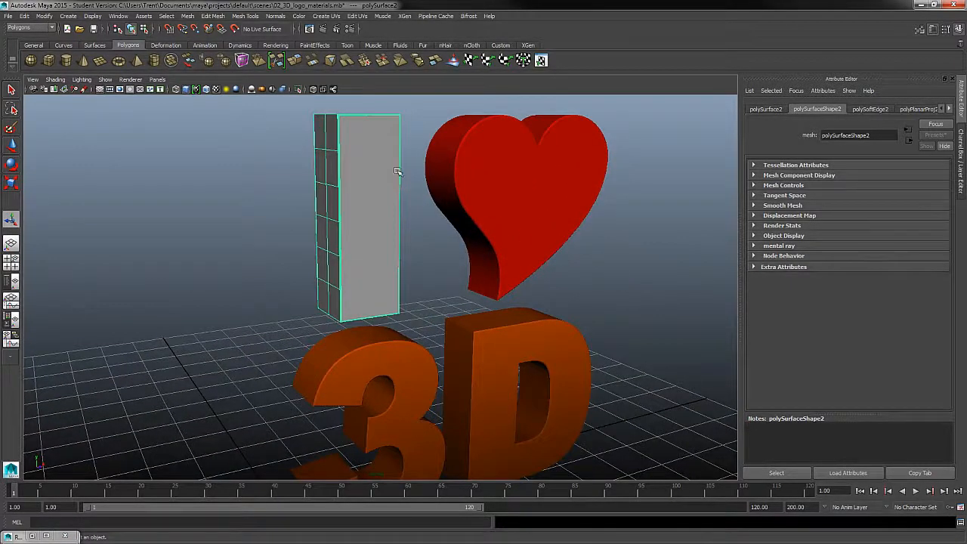
{"action": "right_click_drag", "start_coordinate": [393, 169], "coordinate": [393, 355]}
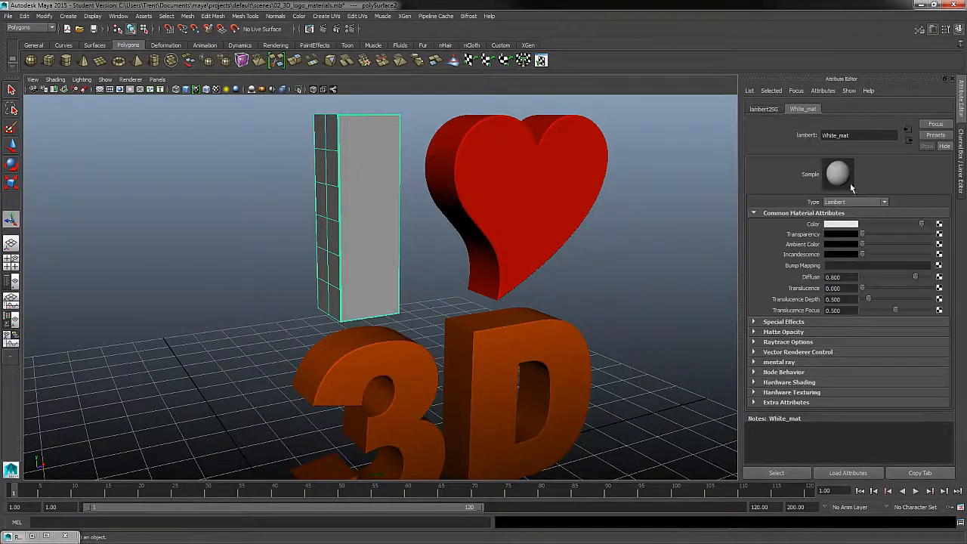
{"action": "left_click", "coordinate": [941, 225]}
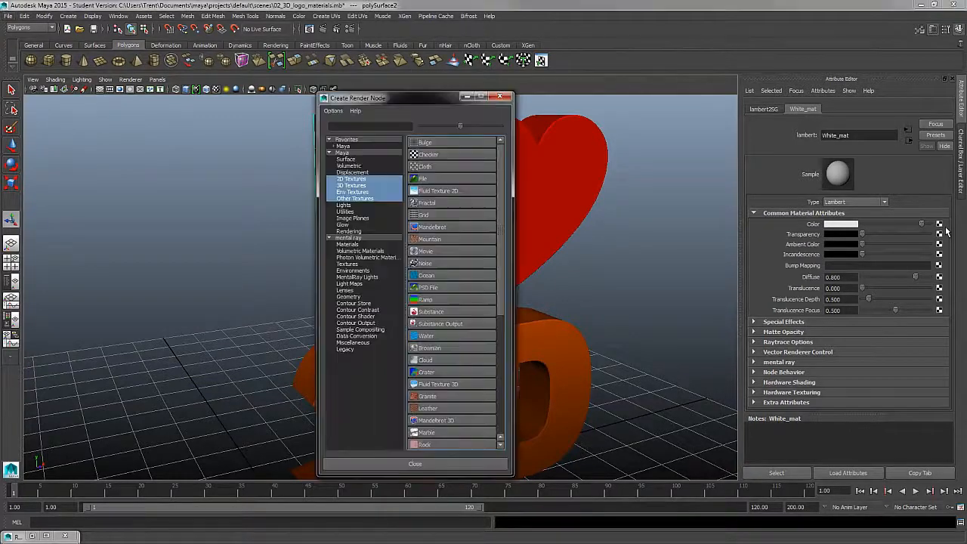
{"action": "left_click", "coordinate": [467, 300]}
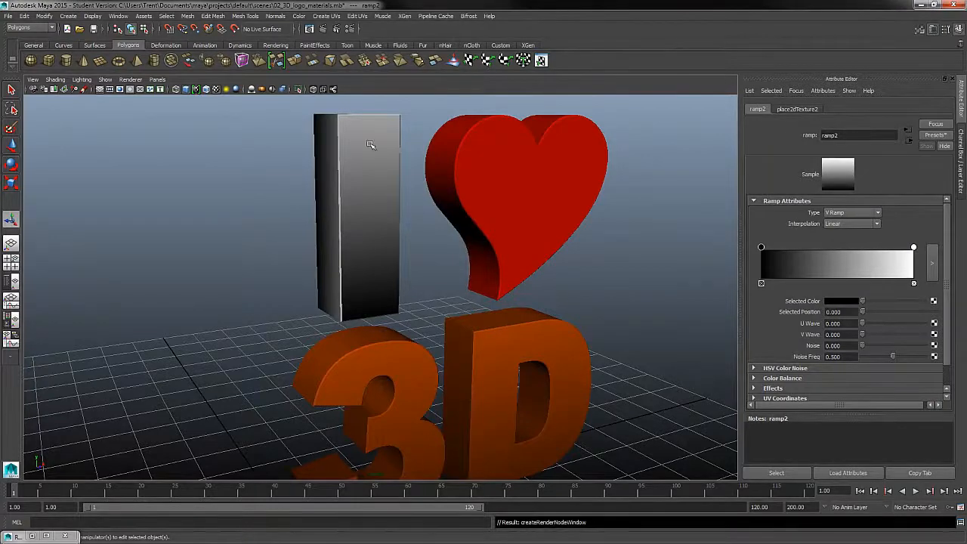
- Apply a planar UV mapping to the front of the letter I, return it to object mode and deselect it
{"action": "left_click_drag", "start_coordinate": [446, 280], "coordinate": [505, 231], "text": "alt"}
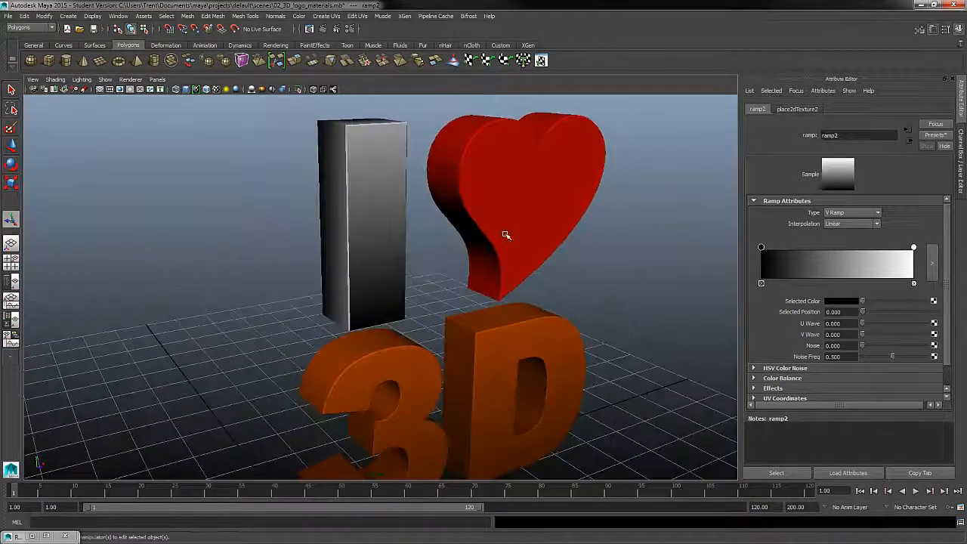
{"action": "left_click", "coordinate": [365, 163]}
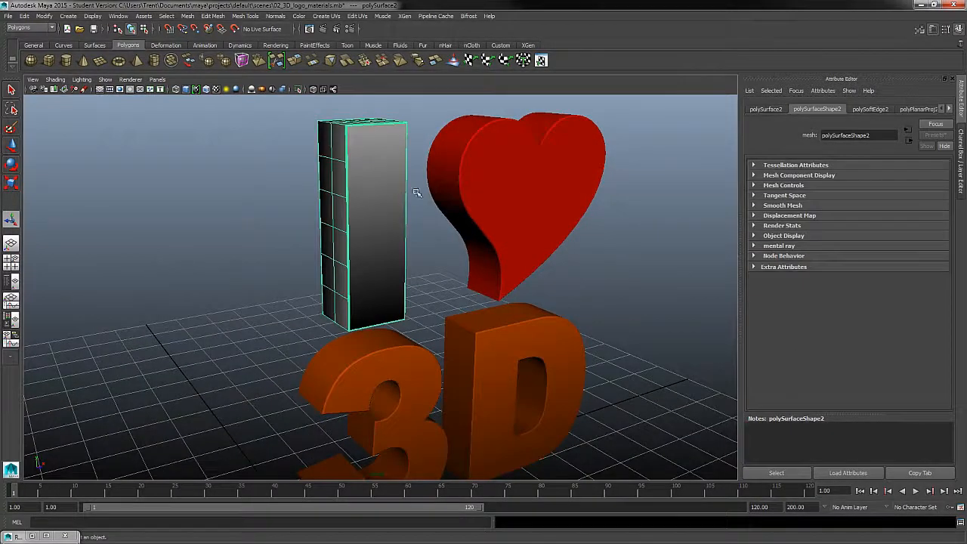
{"action": "left_click", "coordinate": [332, 16]}
{"action": "left_click", "coordinate": [416, 30]}
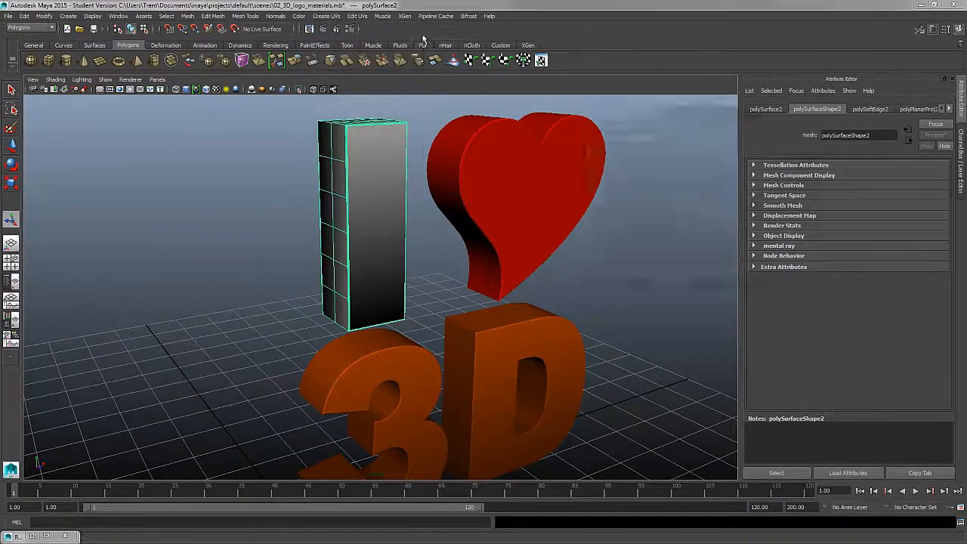
{"action": "left_click", "coordinate": [799, 285]}
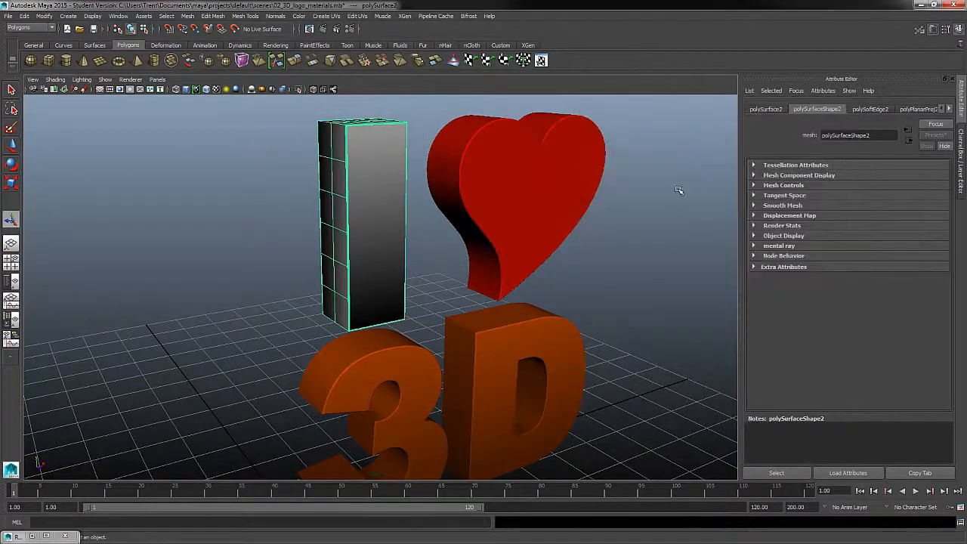
{"action": "left_click", "coordinate": [326, 16]}
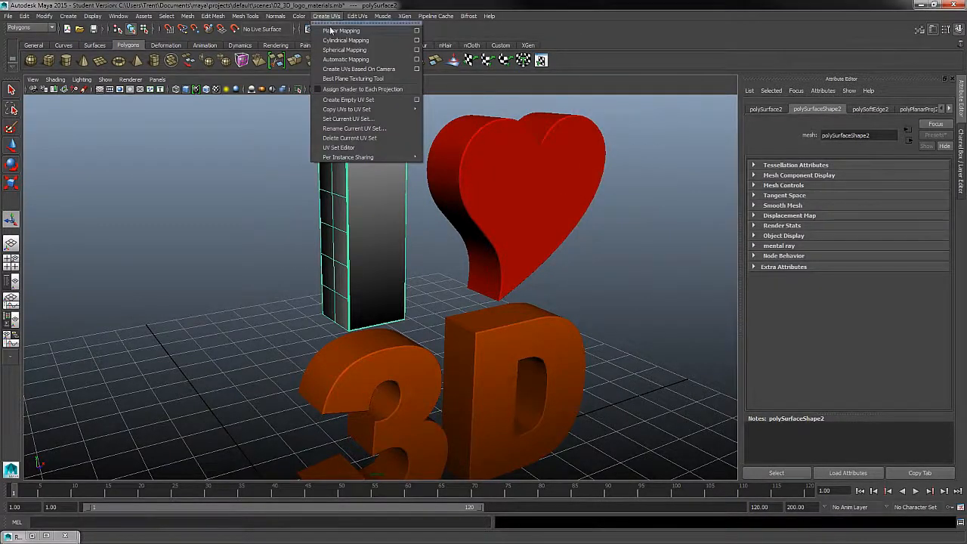
{"action": "left_click", "coordinate": [337, 33]}
{"action": "left_click_drag", "start_coordinate": [540, 252], "coordinate": [521, 267], "text": "alt"}
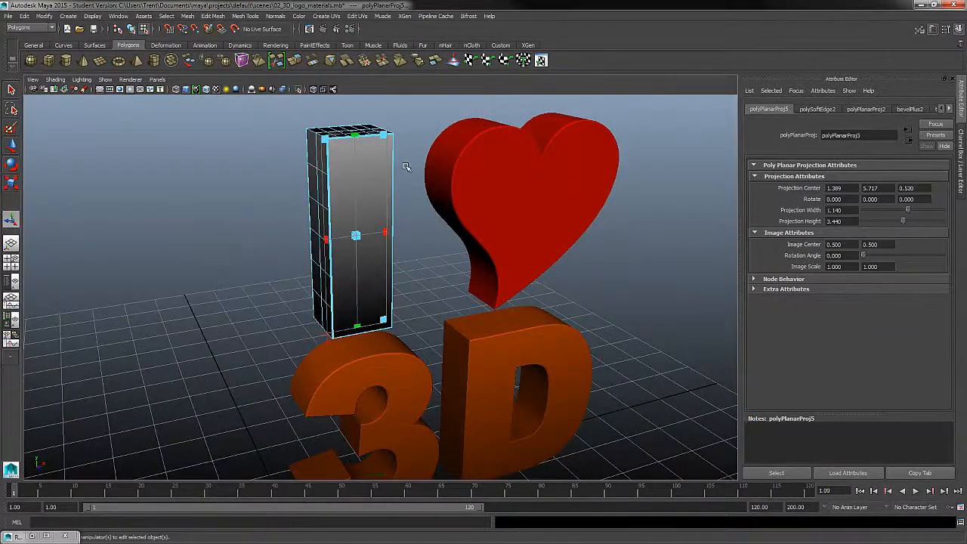
{"action": "right_click", "coordinate": [367, 183]}
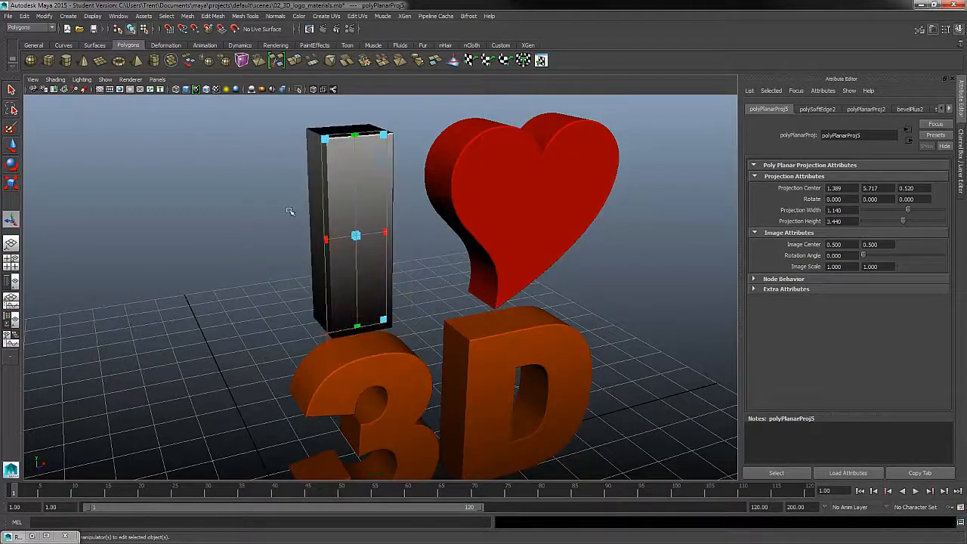
{"action": "left_click", "coordinate": [215, 157]}
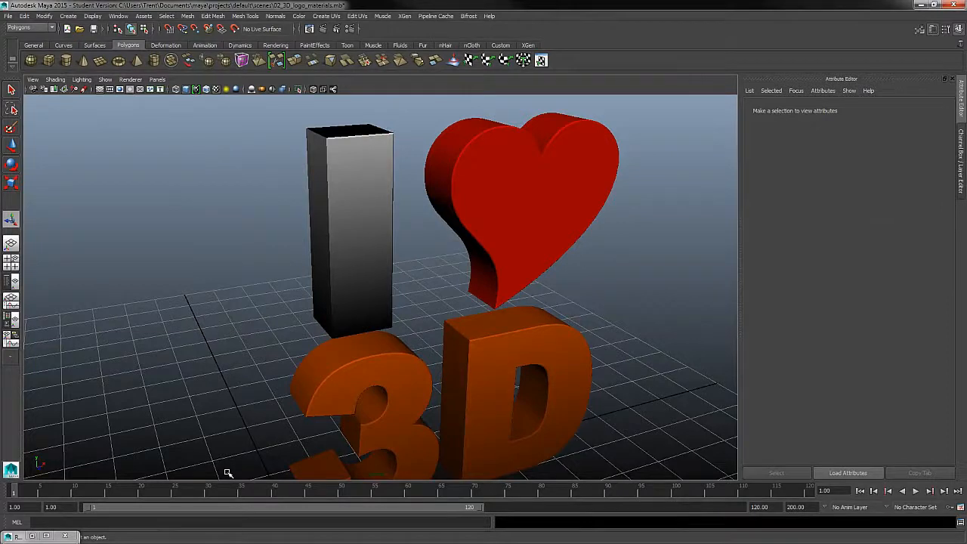
- Open the ramp on the letter I's White_mat color and lighten the color at position 0.000 to mid gray
{"action": "left_click", "coordinate": [389, 208]}
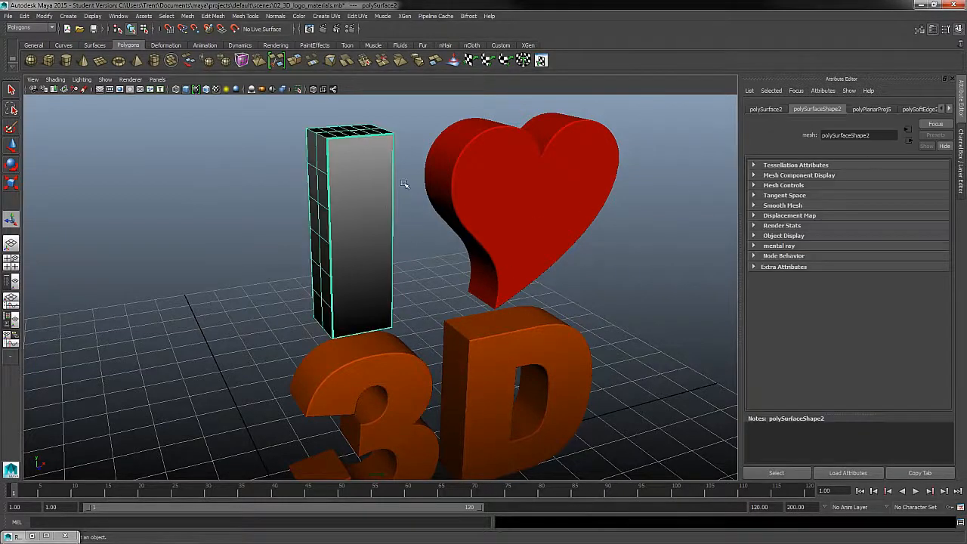
{"action": "right_click", "coordinate": [372, 175]}
{"action": "left_click", "coordinate": [363, 358]}
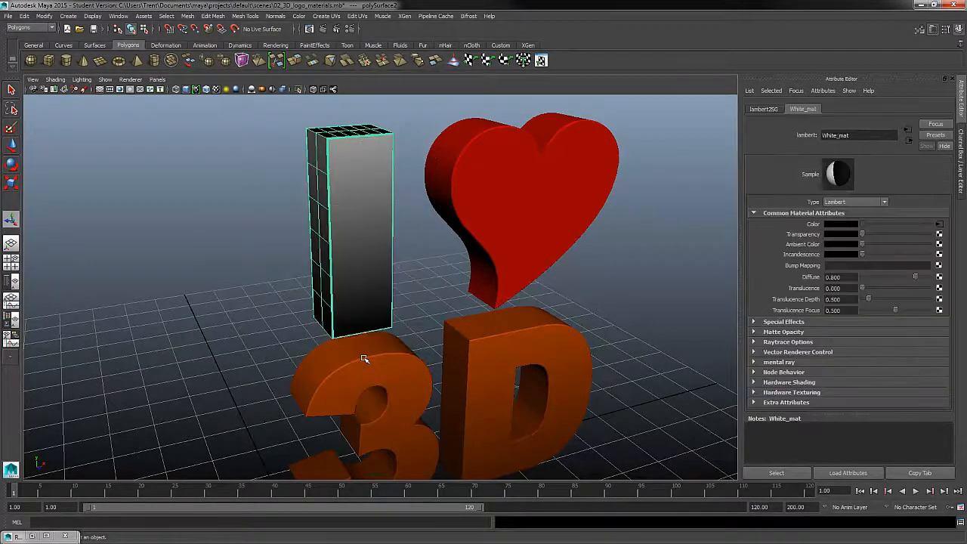
{"action": "left_click", "coordinate": [939, 224]}
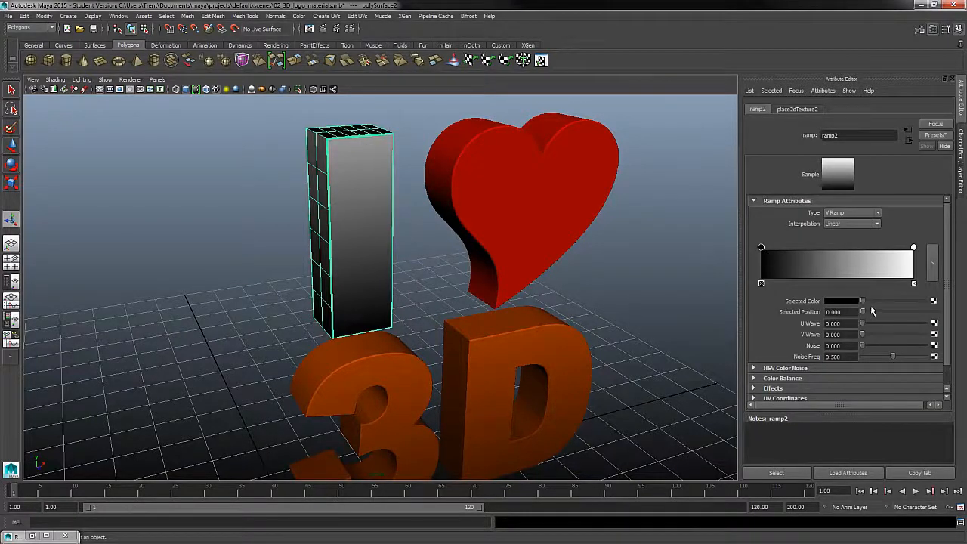
{"action": "left_click_drag", "start_coordinate": [869, 301], "coordinate": [896, 300]}
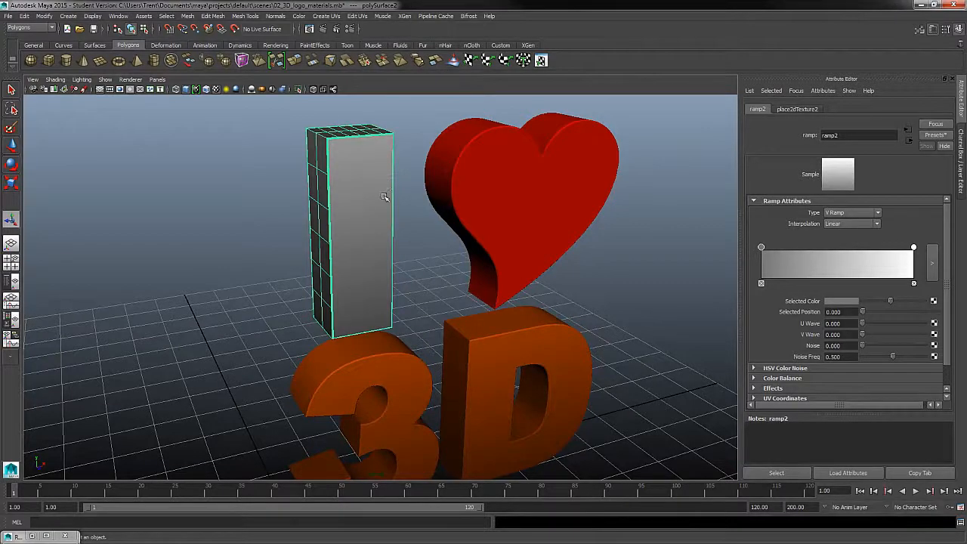
- Open the heart's Heart_mat material and connect a Ramp texture to its color
{"action": "right_click_drag", "start_coordinate": [594, 297], "coordinate": [515, 301], "text": "alt"}
{"action": "left_click_drag", "start_coordinate": [515, 301], "coordinate": [506, 257], "text": "alt"}
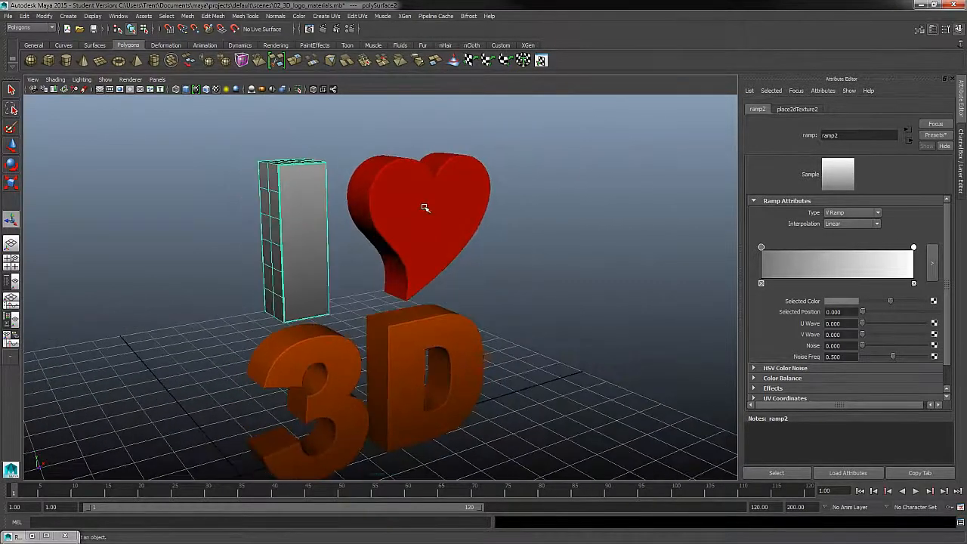
{"action": "left_click", "coordinate": [424, 208]}
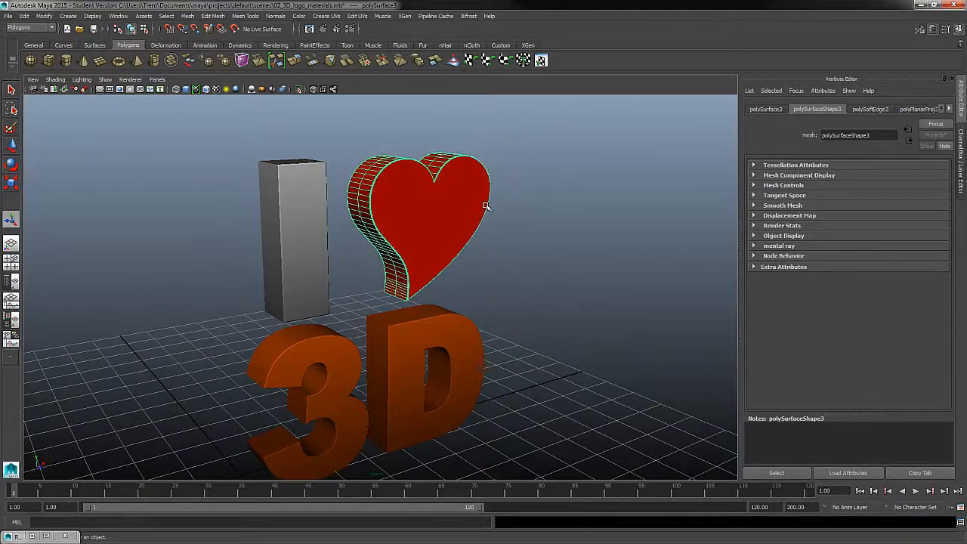
{"action": "right_click_drag", "start_coordinate": [486, 206], "coordinate": [475, 370]}
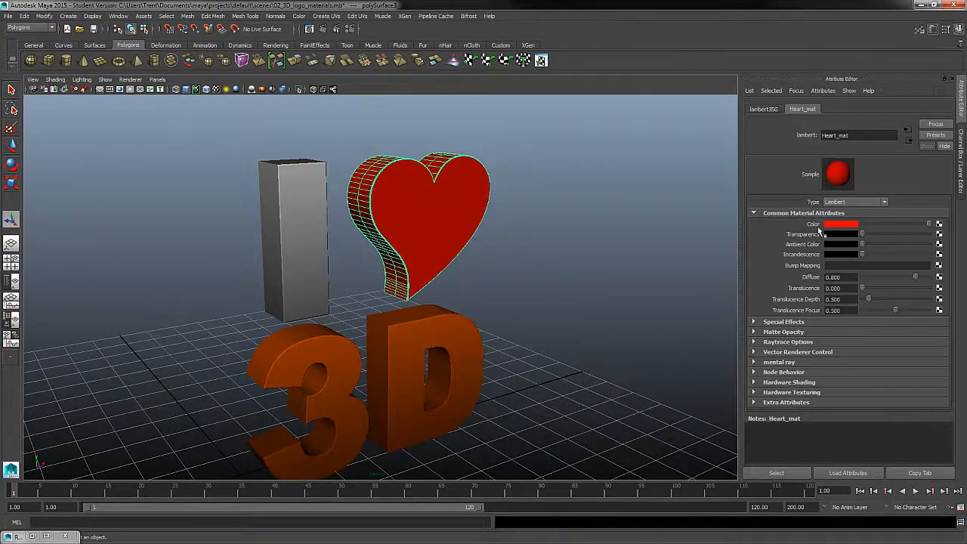
{"action": "left_click", "coordinate": [939, 224]}
{"action": "left_click", "coordinate": [436, 306]}
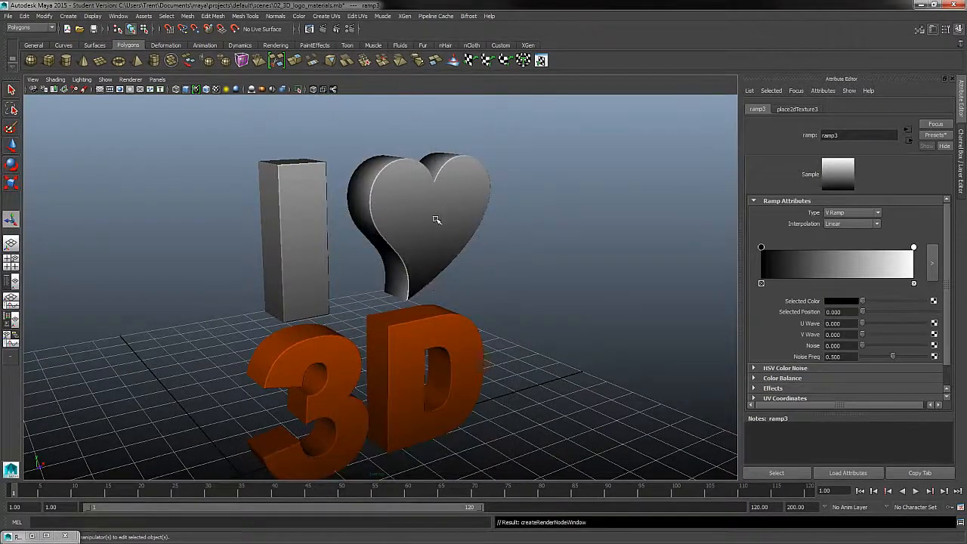
- Set the heart ramp's color at position 1.000 to bright red from the color history
{"action": "left_click", "coordinate": [914, 248]}
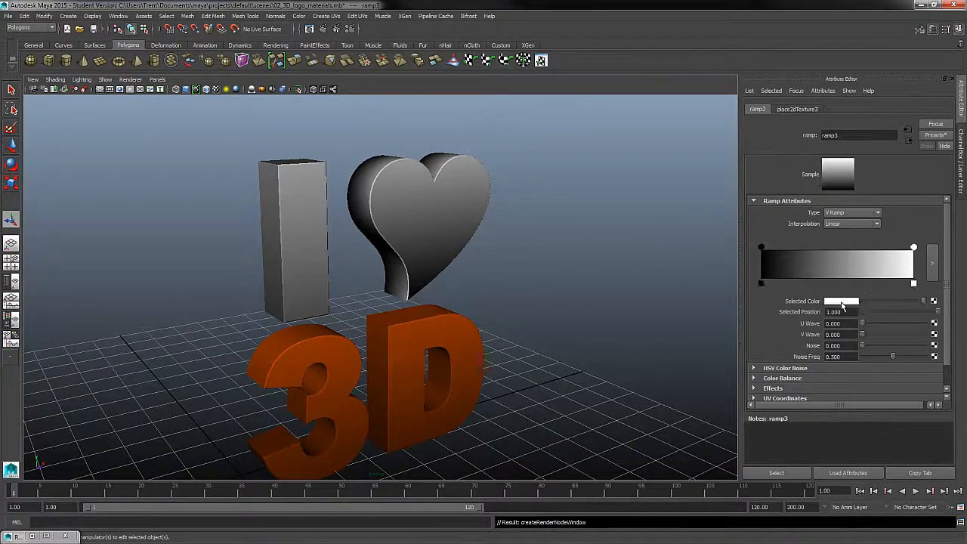
{"action": "left_click", "coordinate": [842, 301]}
{"action": "left_click", "coordinate": [795, 292]}
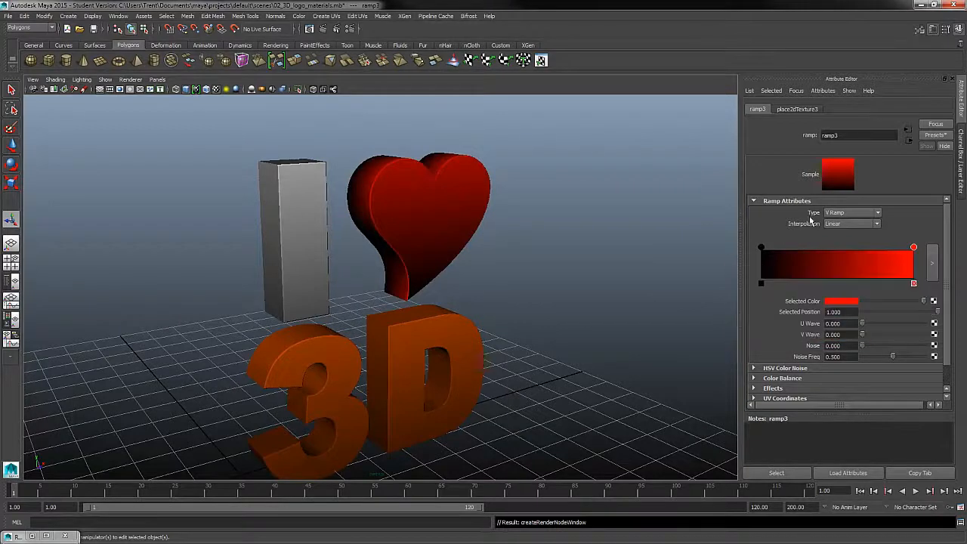
- Set the heart ramp's color at position 0.000 to a dark red, based on the bright red from the color history
{"action": "left_click", "coordinate": [762, 248]}
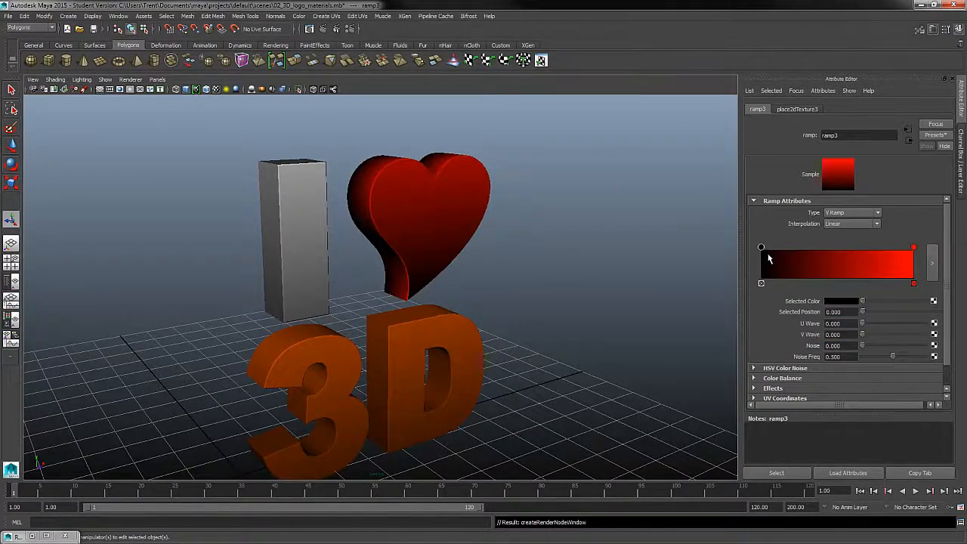
{"action": "left_click", "coordinate": [842, 301]}
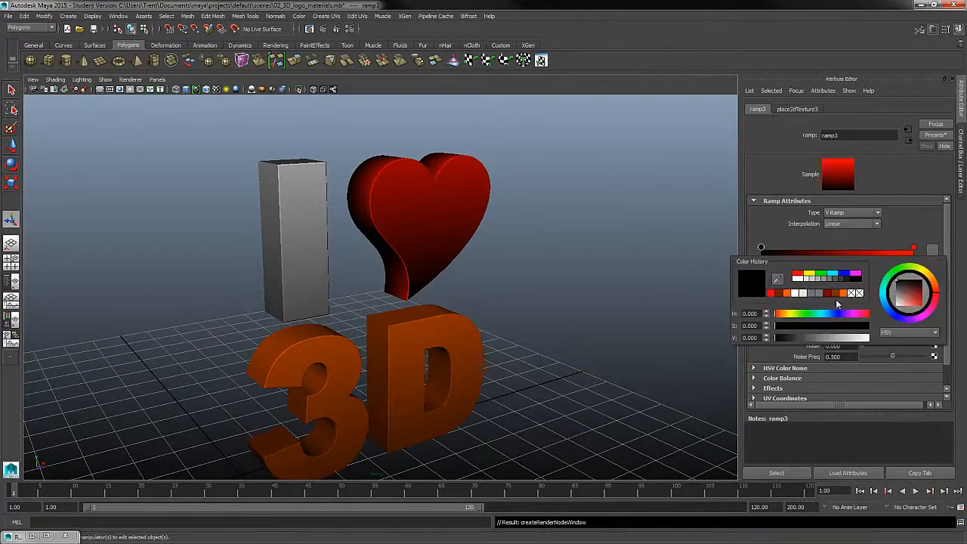
{"action": "left_click", "coordinate": [771, 294]}
{"action": "left_click_drag", "start_coordinate": [866, 338], "coordinate": [816, 334]}
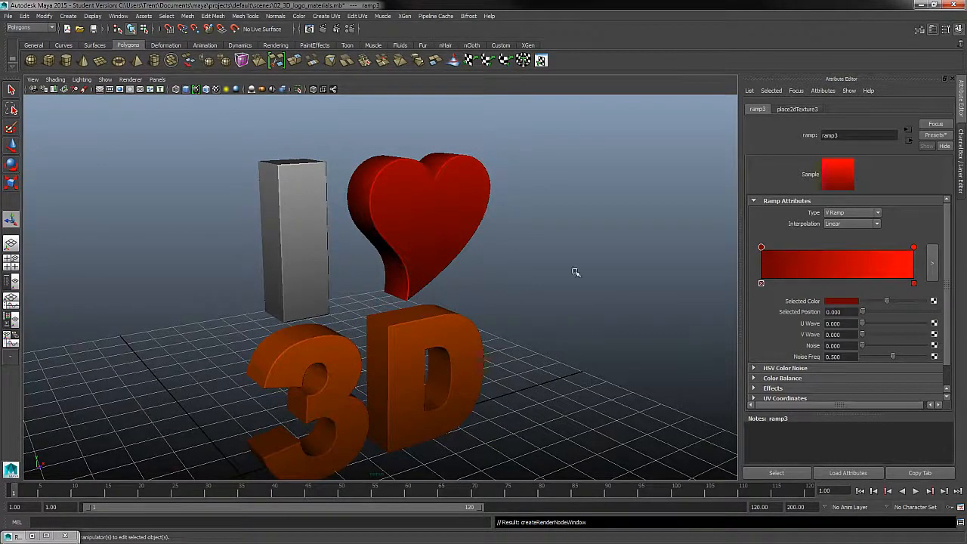
- Apply a planar UV mapping to the front of the heart, return it to object mode and deselect it
{"action": "left_click_drag", "start_coordinate": [600, 283], "coordinate": [621, 285], "text": "alt"}
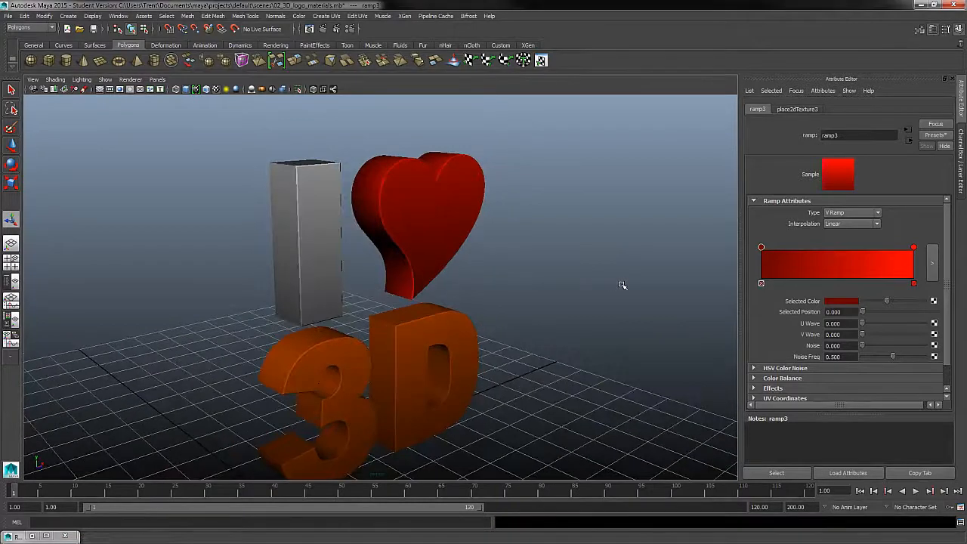
{"action": "left_click", "coordinate": [472, 170]}
{"action": "left_click", "coordinate": [326, 15]}
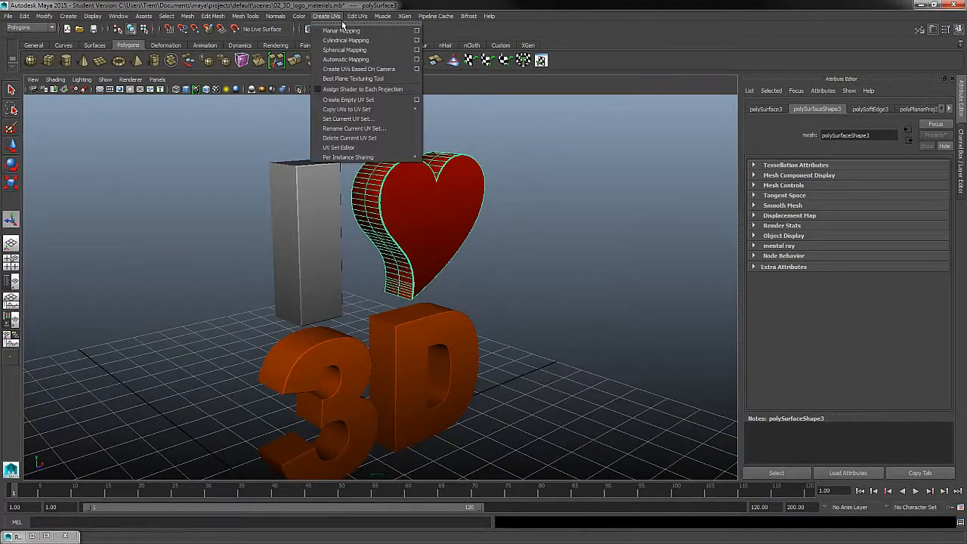
{"action": "left_click", "coordinate": [347, 33]}
{"action": "left_click_drag", "start_coordinate": [530, 190], "coordinate": [466, 199], "text": "alt"}
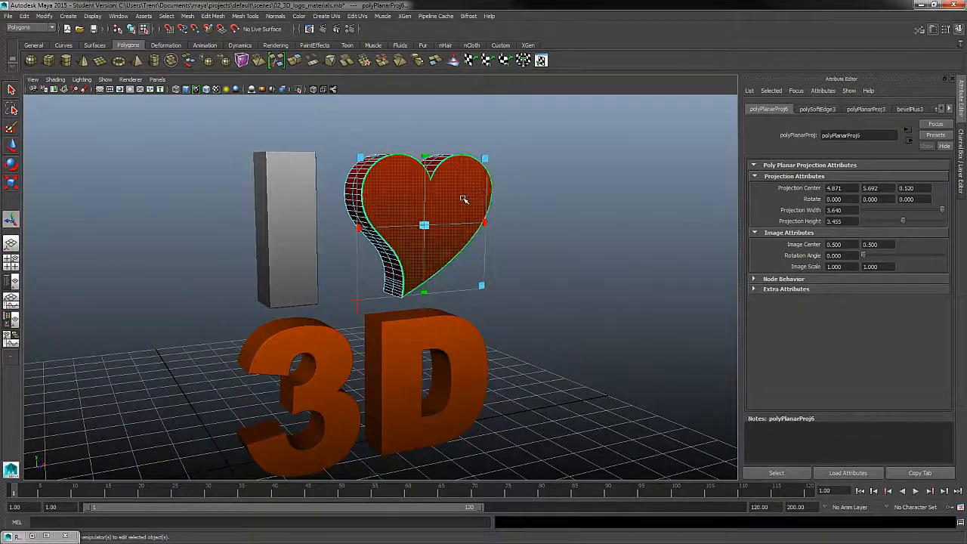
{"action": "right_click_drag", "start_coordinate": [466, 199], "coordinate": [500, 182]}
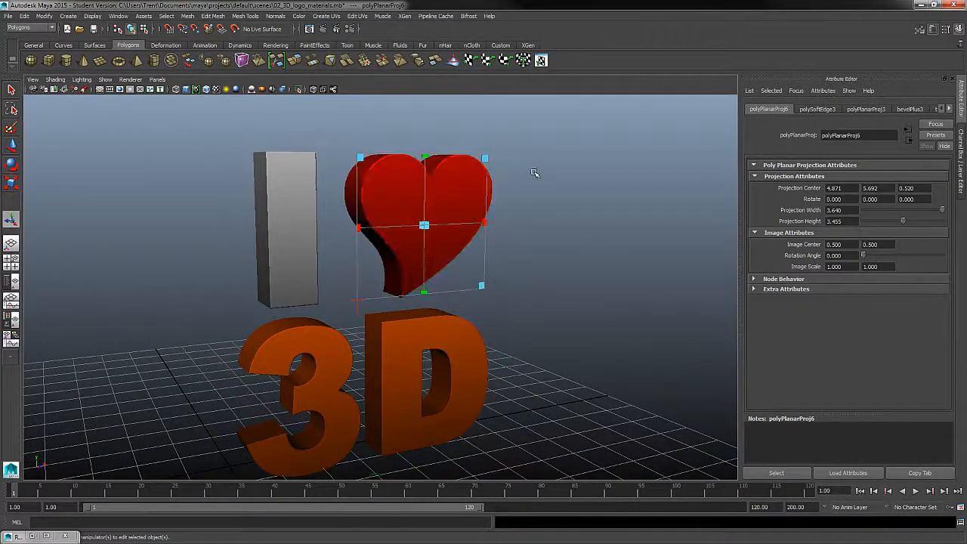
{"action": "left_click", "coordinate": [603, 144]}
{"action": "left_click_drag", "start_coordinate": [641, 218], "coordinate": [525, 284], "text": "alt"}
- Reopen the Heart_mat ramp, move its dark red handle to position 0.244 and darken that color further
{"action": "left_click", "coordinate": [479, 199]}
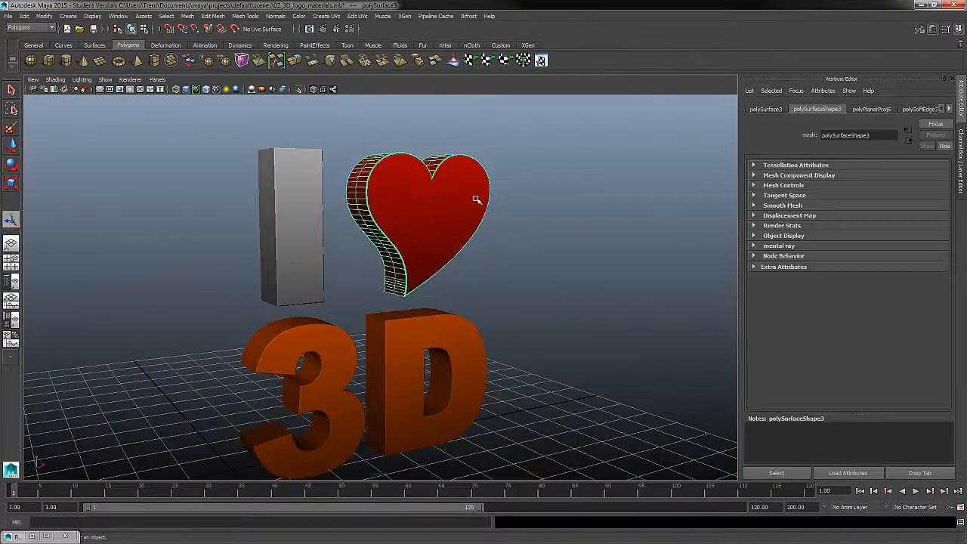
{"action": "right_click_drag", "start_coordinate": [467, 189], "coordinate": [465, 374]}
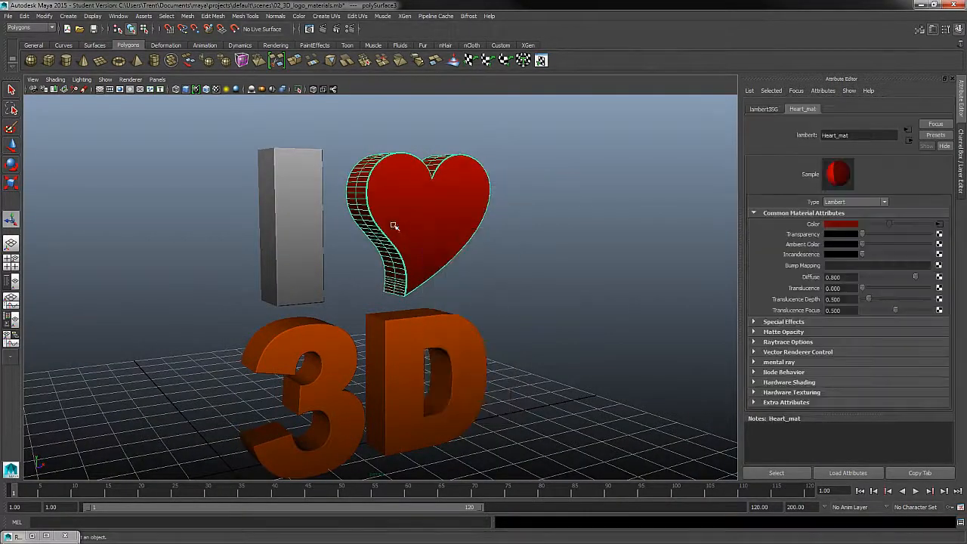
{"action": "left_click", "coordinate": [942, 226]}
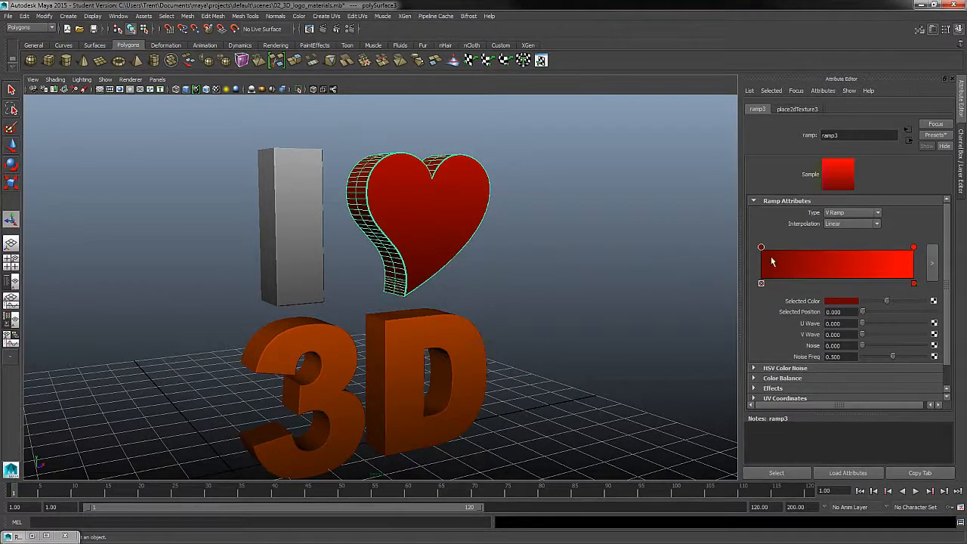
{"action": "left_click_drag", "start_coordinate": [767, 256], "coordinate": [803, 260]}
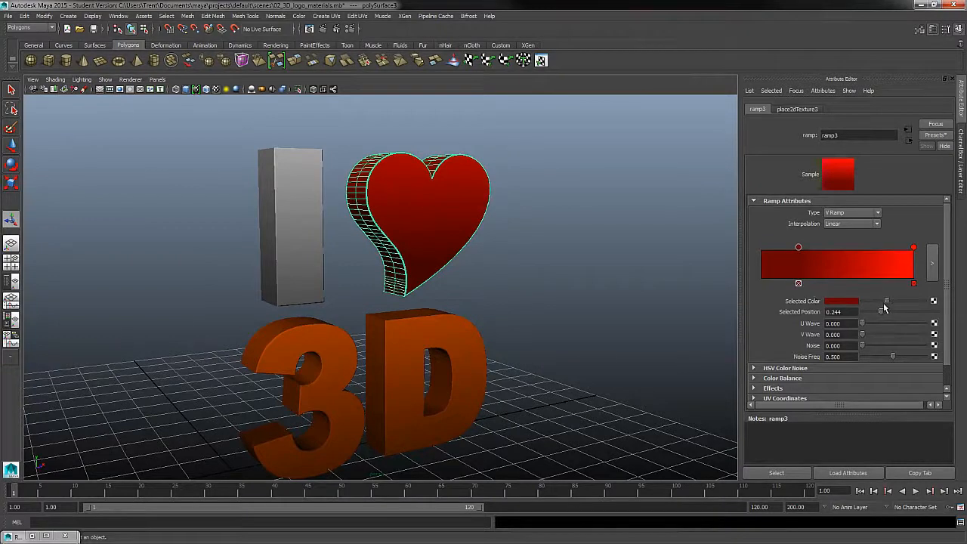
{"action": "left_click_drag", "start_coordinate": [880, 301], "coordinate": [875, 302]}
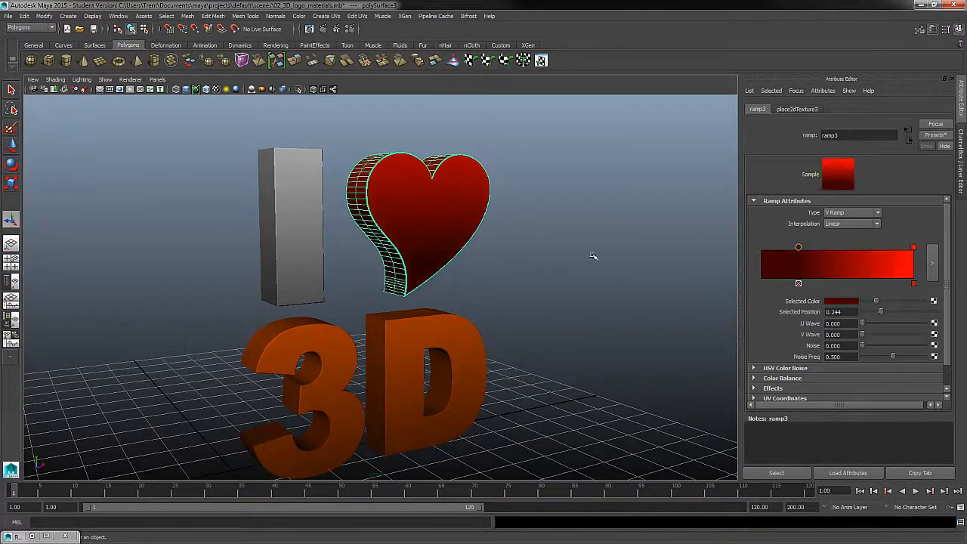
- Move the heart ramp's dark red handle back toward the start of the gradient and deselect the heart
{"action": "left_click_drag", "start_coordinate": [594, 257], "coordinate": [542, 257], "text": "alt"}
{"action": "left_click_drag", "start_coordinate": [805, 256], "coordinate": [777, 257]}
{"action": "left_click_drag", "start_coordinate": [562, 253], "coordinate": [625, 268], "text": "alt"}
{"action": "left_click", "coordinate": [508, 227]}
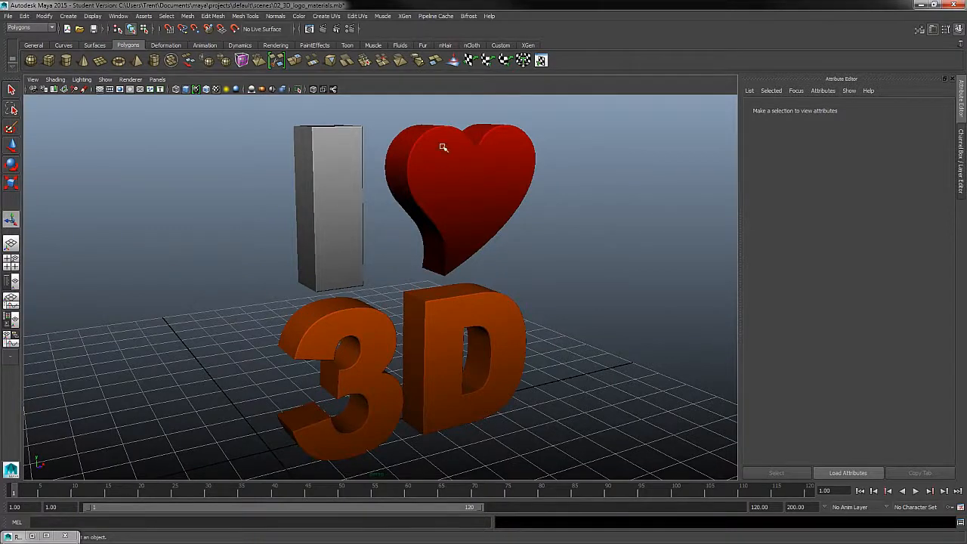
- Restore the cameraView1 bookmark in the perspective view
{"action": "left_click", "coordinate": [33, 80]}
{"action": "mouse_move", "coordinate": [58, 206]}
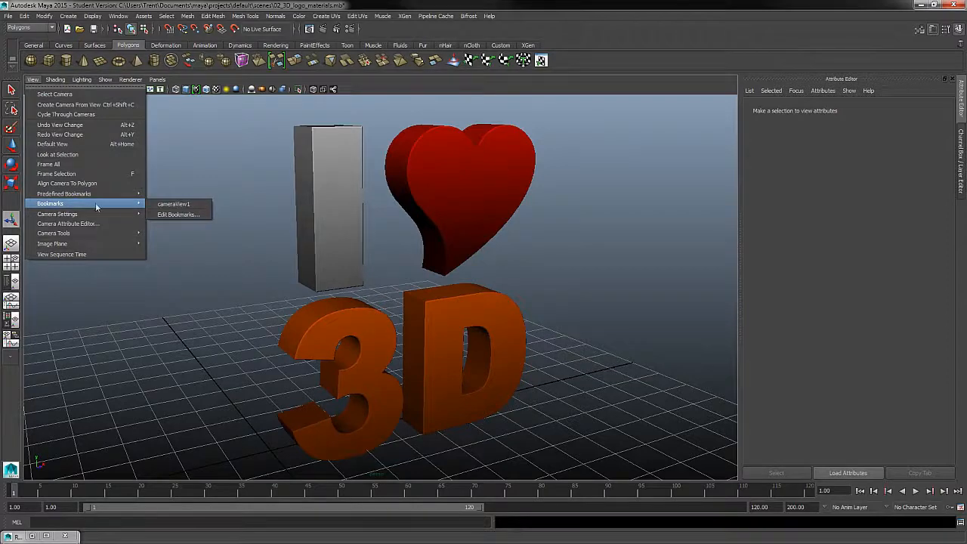
{"action": "left_click", "coordinate": [173, 204]}
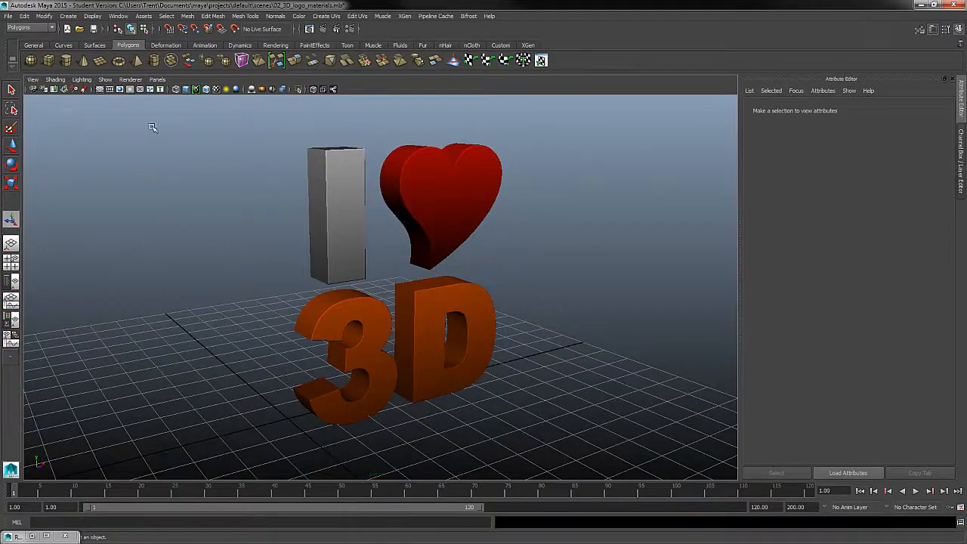
- Render the current frame with Maya Software and compare it with the stored renders in the Render View
{"action": "left_click", "coordinate": [323, 29]}
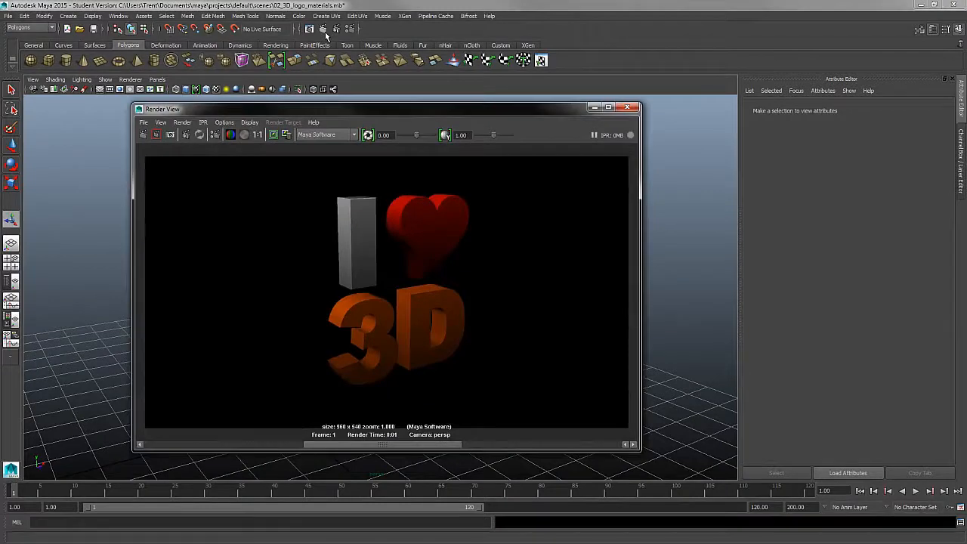
{"action": "left_click", "coordinate": [287, 446]}
{"action": "left_click", "coordinate": [144, 134]}
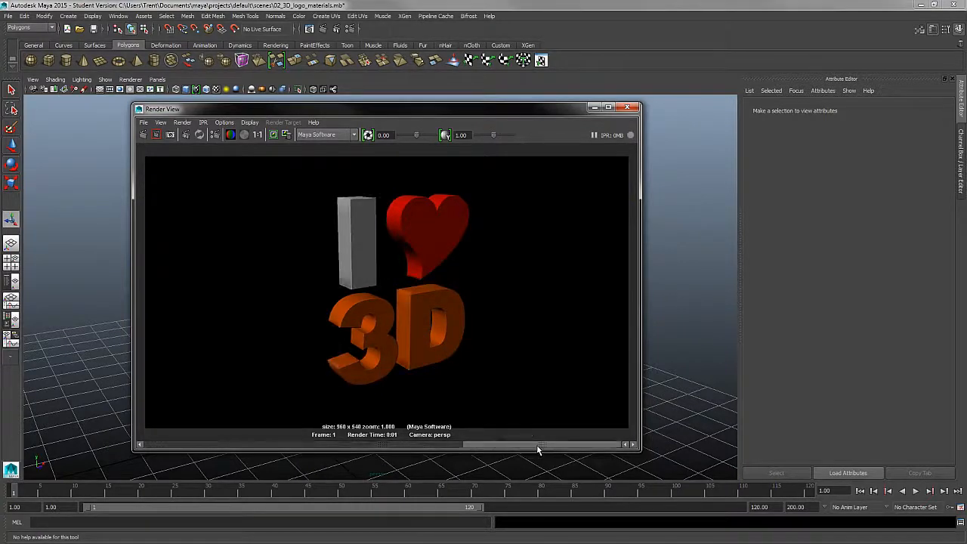
- Compare the latest render with the earlier stored renders in the Render View and close it
{"action": "left_click_drag", "start_coordinate": [296, 443], "coordinate": [260, 436]}
{"action": "left_click_drag", "start_coordinate": [328, 435], "coordinate": [232, 427]}
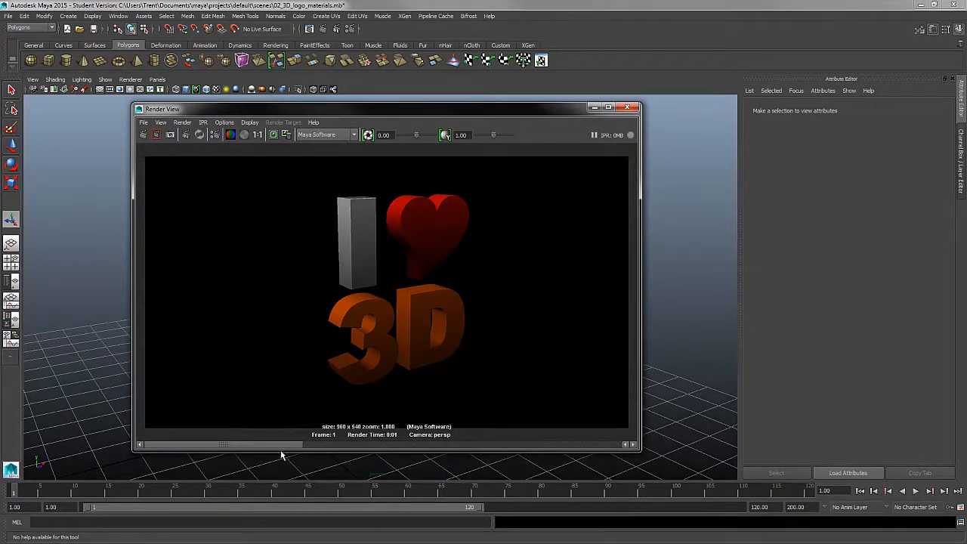
{"action": "left_click_drag", "start_coordinate": [294, 446], "coordinate": [264, 436]}
{"action": "left_click", "coordinate": [626, 107]}
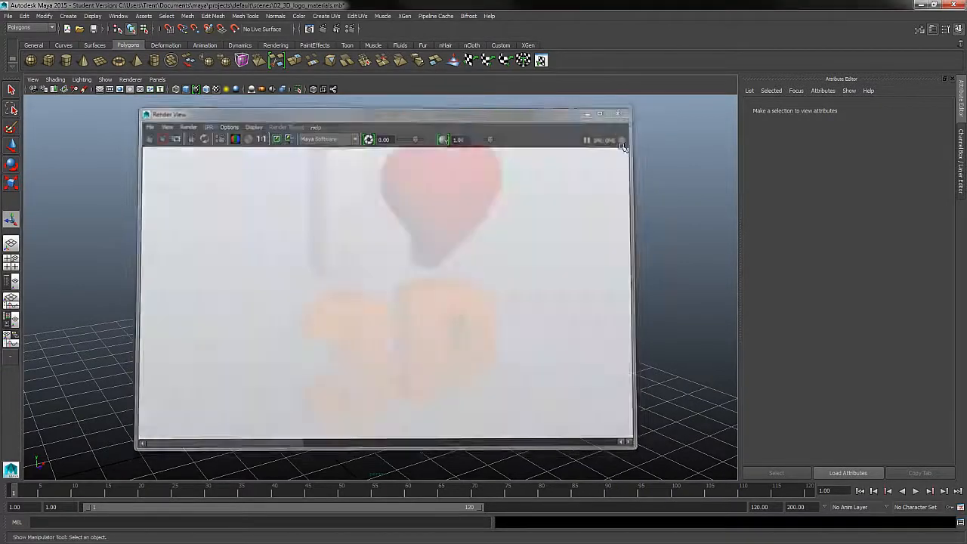
- Inspect the logo up close and reopen the heart's Heart_mat material and the ramp connected to its color
{"action": "left_click_drag", "start_coordinate": [642, 371], "coordinate": [557, 302], "text": "alt"}
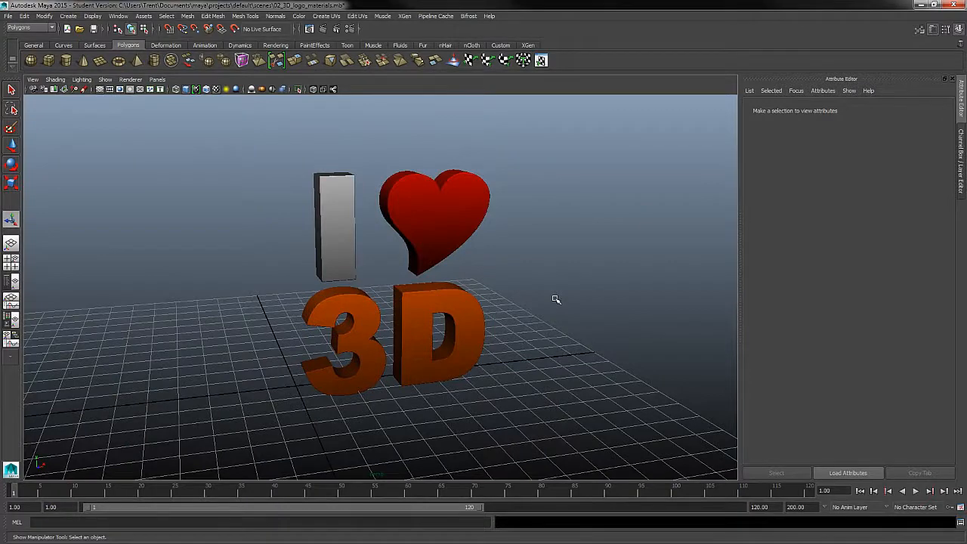
{"action": "right_click_drag", "start_coordinate": [548, 207], "coordinate": [588, 286], "text": "alt"}
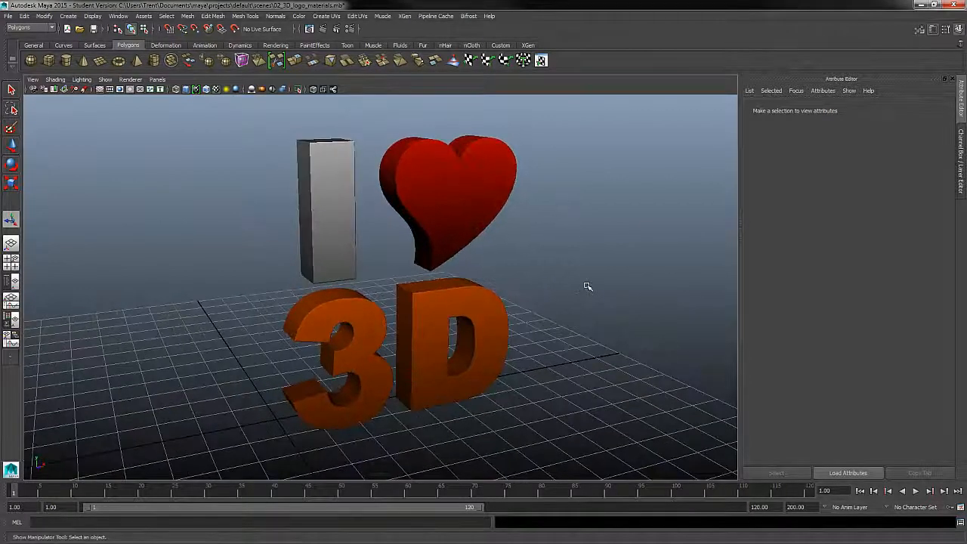
{"action": "right_click", "coordinate": [495, 186]}
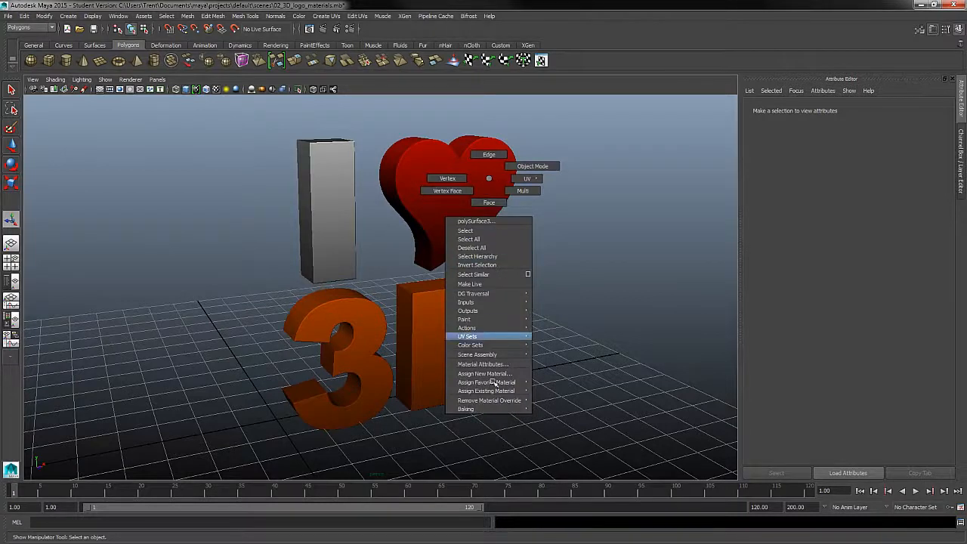
{"action": "right_click_drag", "start_coordinate": [493, 384], "coordinate": [610, 349]}
{"action": "left_click", "coordinate": [490, 199]}
{"action": "right_click_drag", "start_coordinate": [491, 201], "coordinate": [533, 358]}
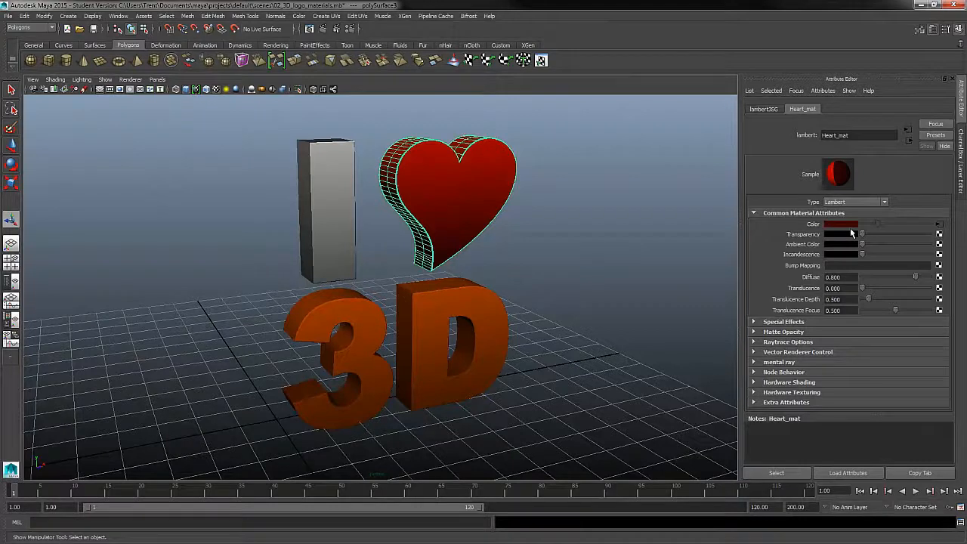
{"action": "left_click", "coordinate": [939, 224]}
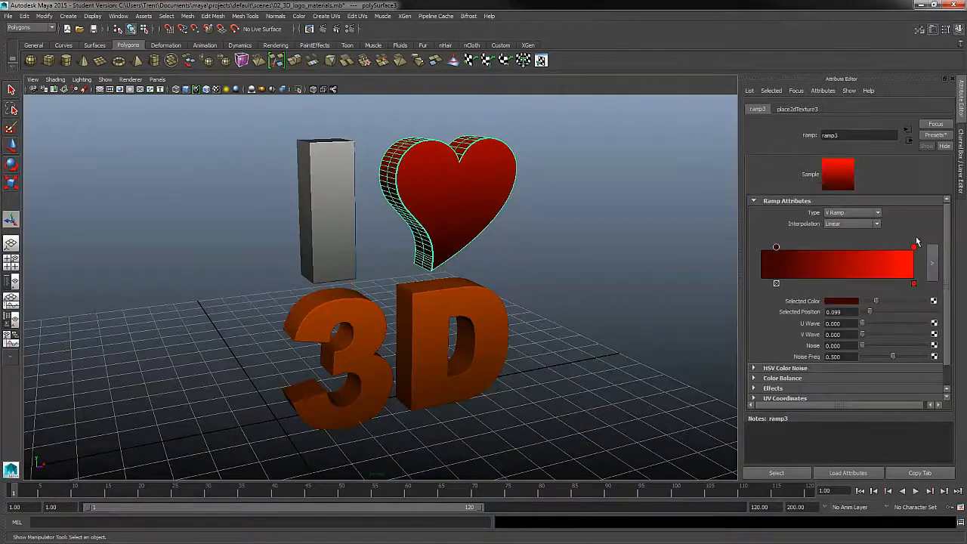
{"action": "left_click", "coordinate": [439, 199]}
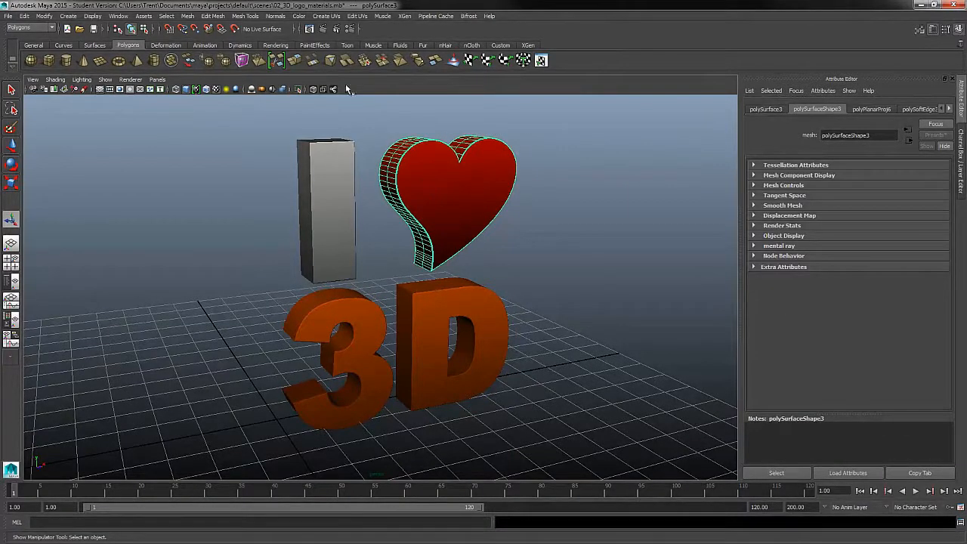
{"action": "left_click", "coordinate": [327, 16]}
{"action": "left_click", "coordinate": [569, 207]}
{"action": "left_click", "coordinate": [570, 207]}
{"action": "left_click_drag", "start_coordinate": [570, 207], "coordinate": [467, 227], "text": "alt"}
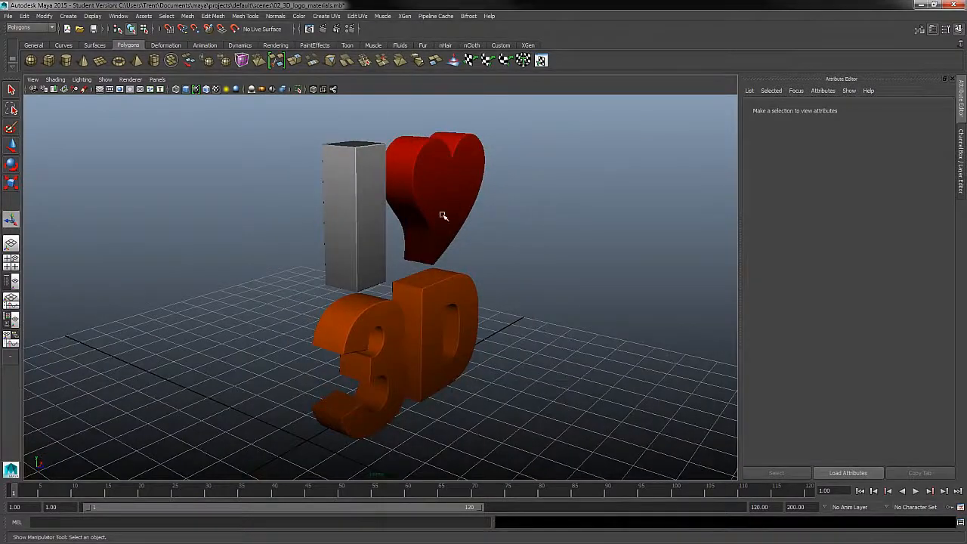
{"action": "left_click_drag", "start_coordinate": [594, 259], "coordinate": [532, 254], "text": "alt"}
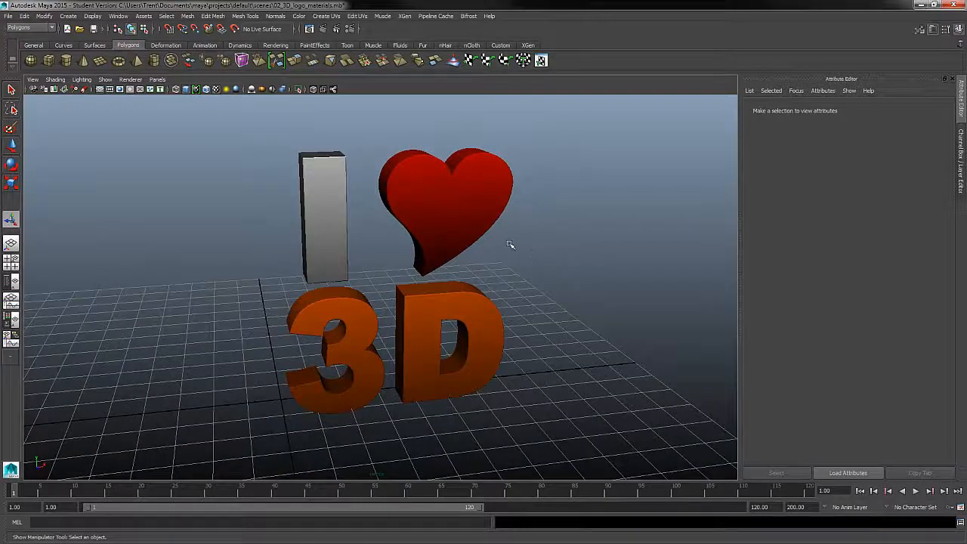
{"action": "left_click", "coordinate": [333, 226]}
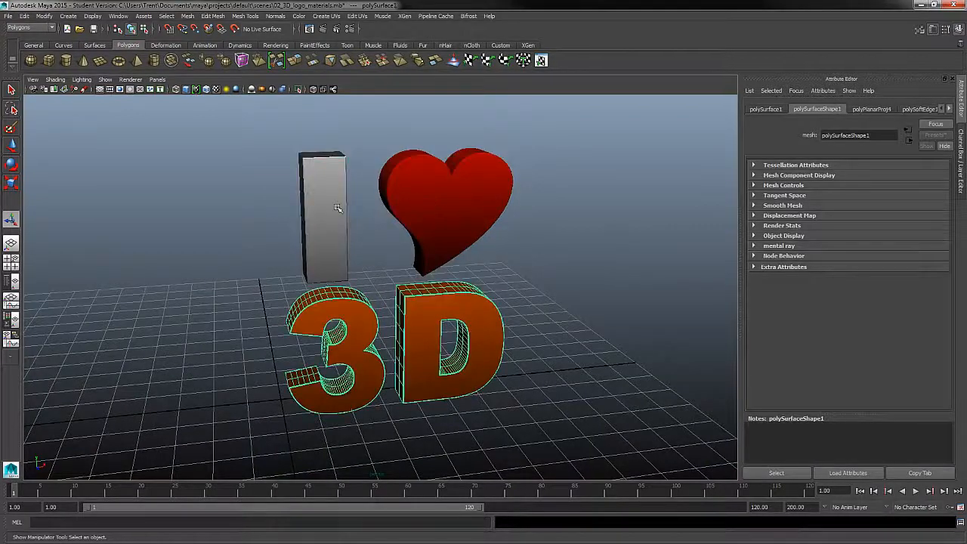
{"action": "left_click", "coordinate": [352, 314]}
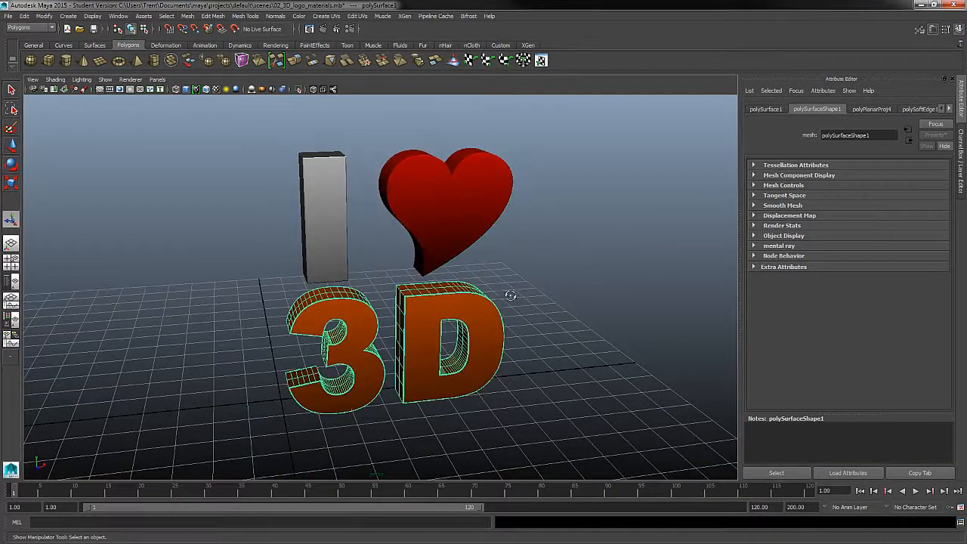
{"action": "right_click_drag", "start_coordinate": [508, 295], "coordinate": [564, 317], "text": "alt"}
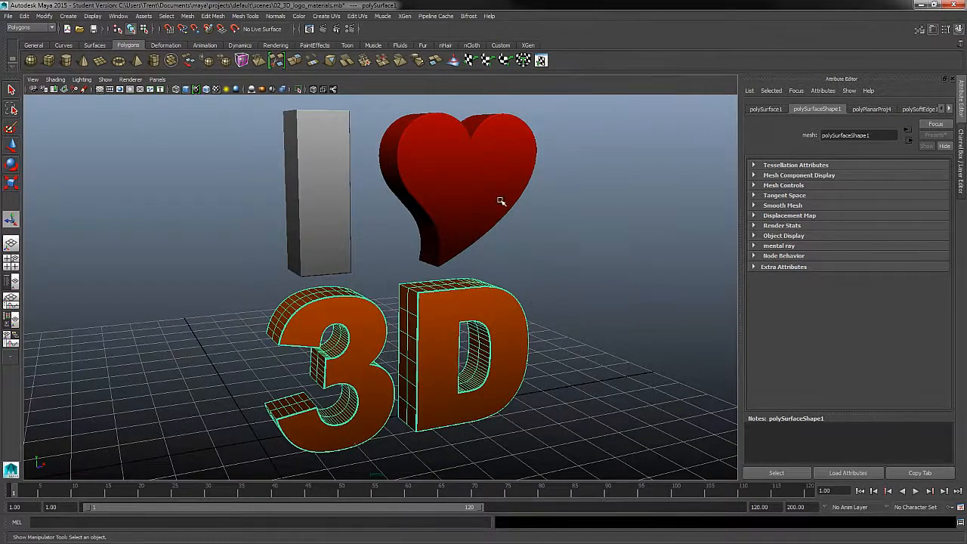
{"action": "left_click", "coordinate": [275, 15]}
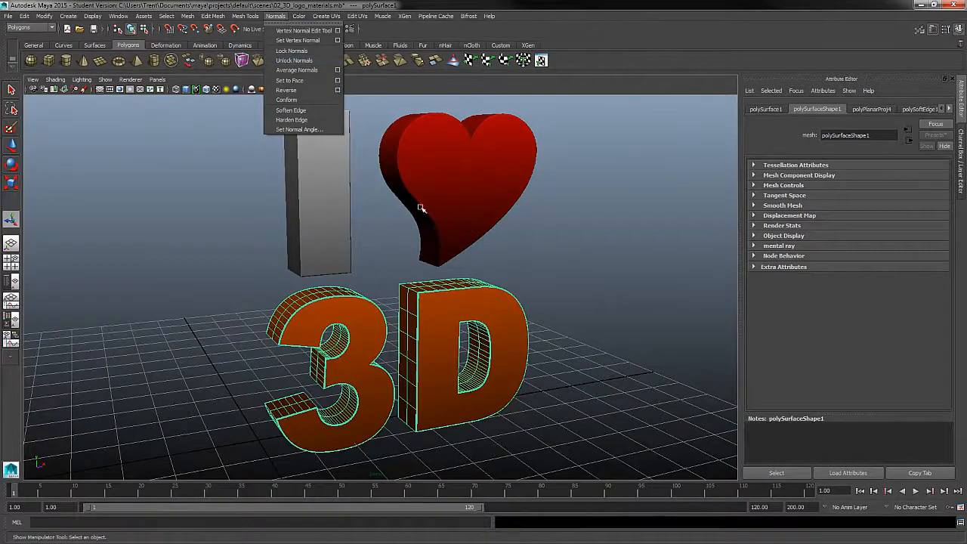
{"action": "left_click", "coordinate": [421, 209]}
- Apply Harden Edge to the heart, deselect it and inspect the logo from another angle
{"action": "left_click", "coordinate": [438, 209]}
{"action": "left_click", "coordinate": [275, 15]}
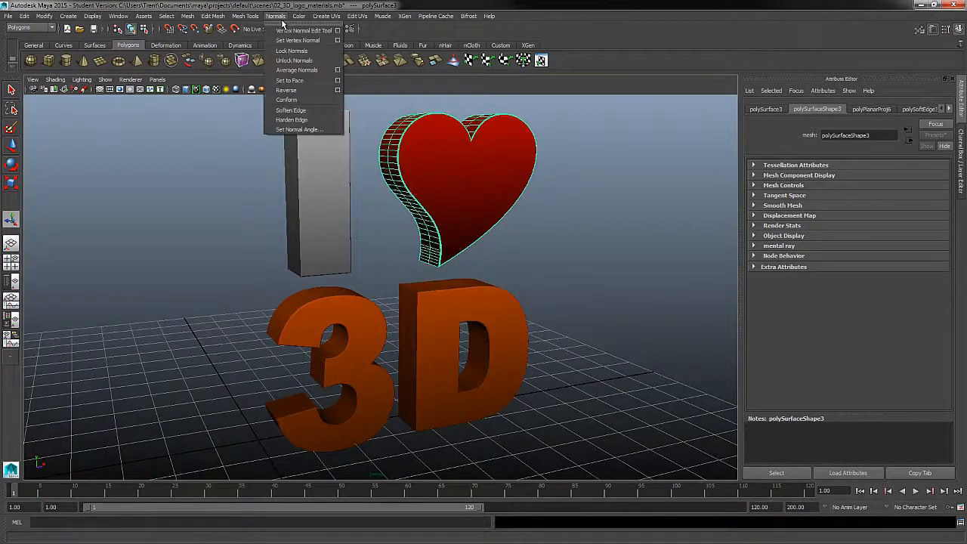
{"action": "left_click", "coordinate": [297, 123]}
{"action": "left_click", "coordinate": [520, 279]}
{"action": "left_click_drag", "start_coordinate": [520, 279], "coordinate": [525, 299], "text": "alt"}
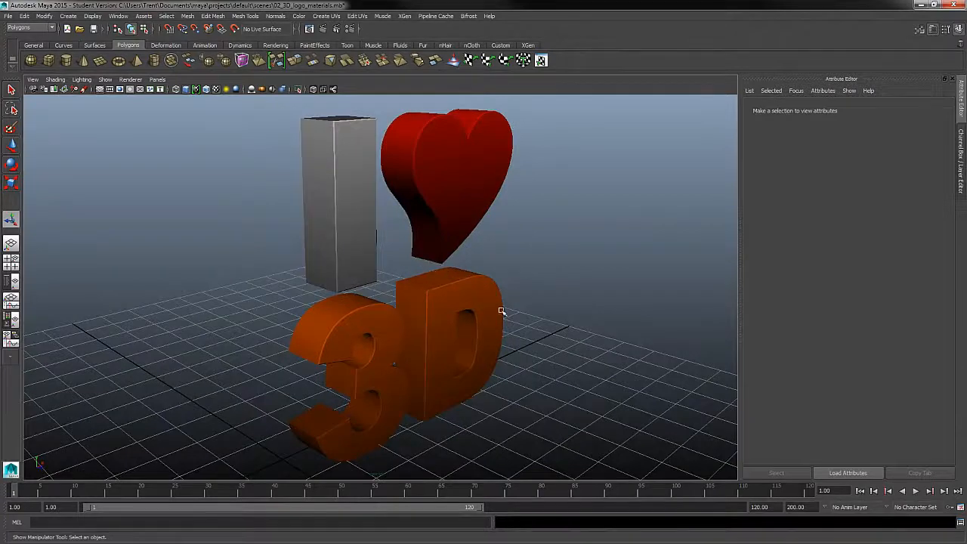
{"action": "left_click_drag", "start_coordinate": [583, 330], "coordinate": [543, 309], "text": "alt"}
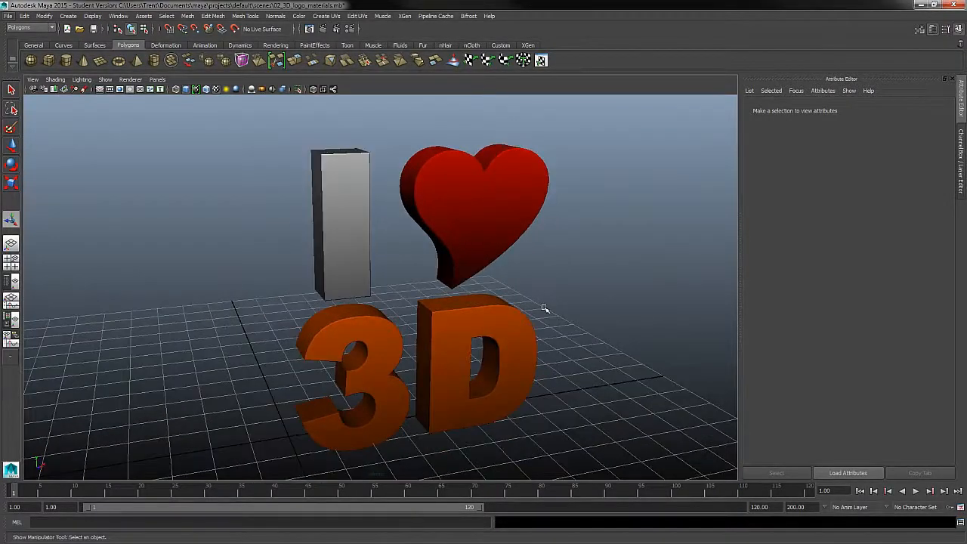
{"action": "left_click", "coordinate": [46, 28]}
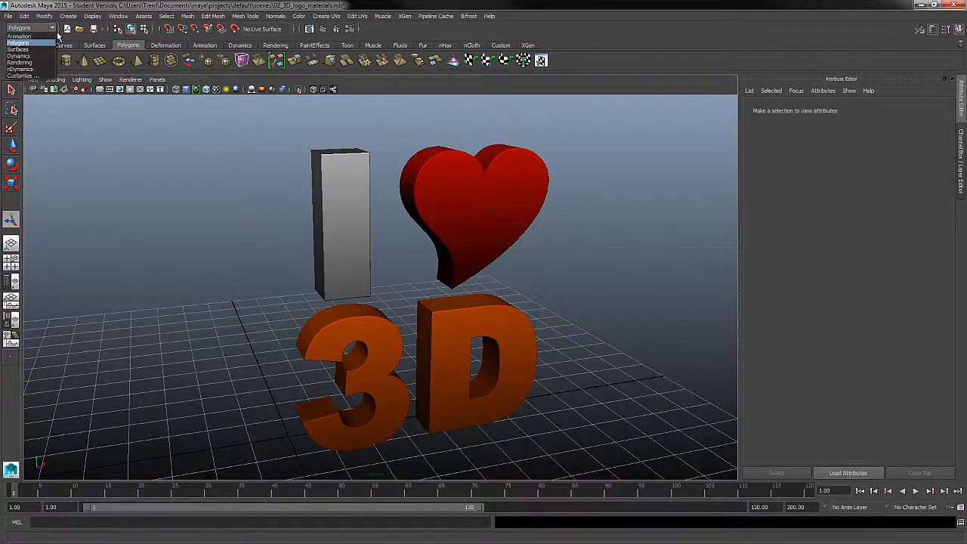
{"action": "left_click", "coordinate": [54, 33]}
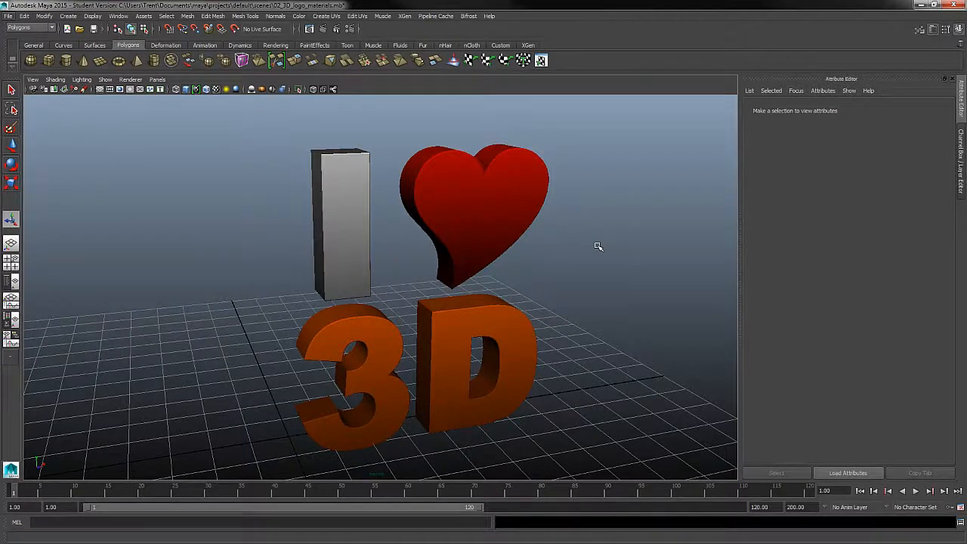
- Save the scene under its existing name, 02_3D_logo_materials.mb, accepting the student version notice
{"action": "left_click", "coordinate": [8, 16]}
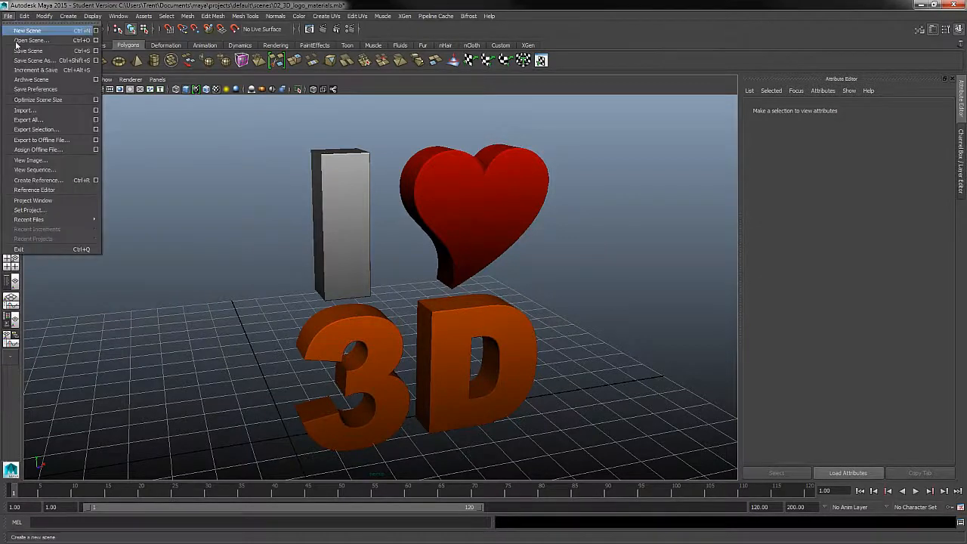
{"action": "left_click", "coordinate": [31, 61]}
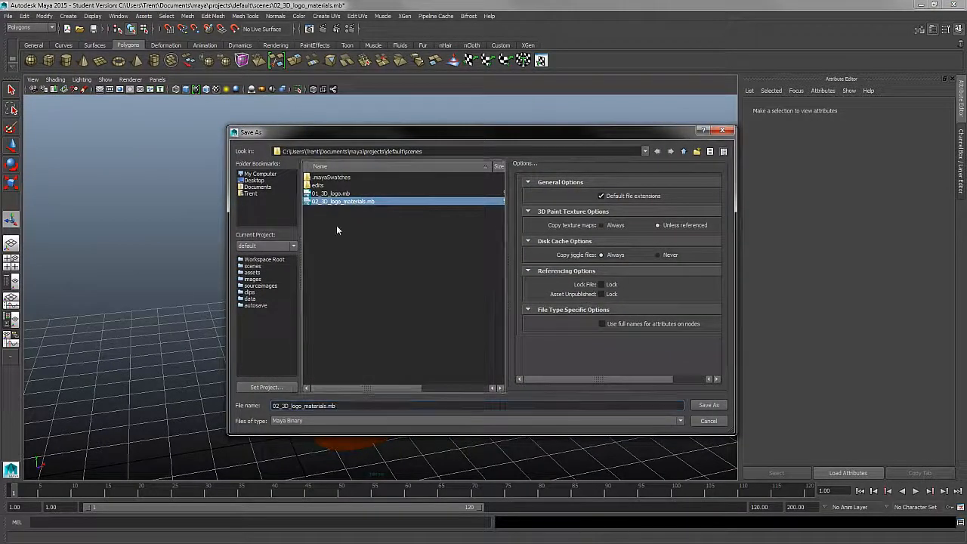
{"action": "left_click", "coordinate": [711, 406]}
{"action": "left_click", "coordinate": [459, 297]}
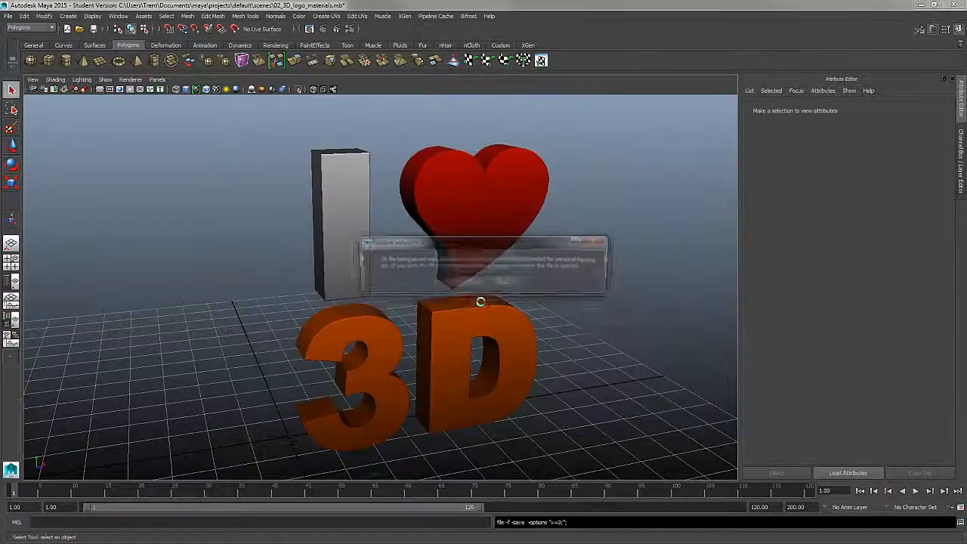
{"action": "key", "text": "Return"}
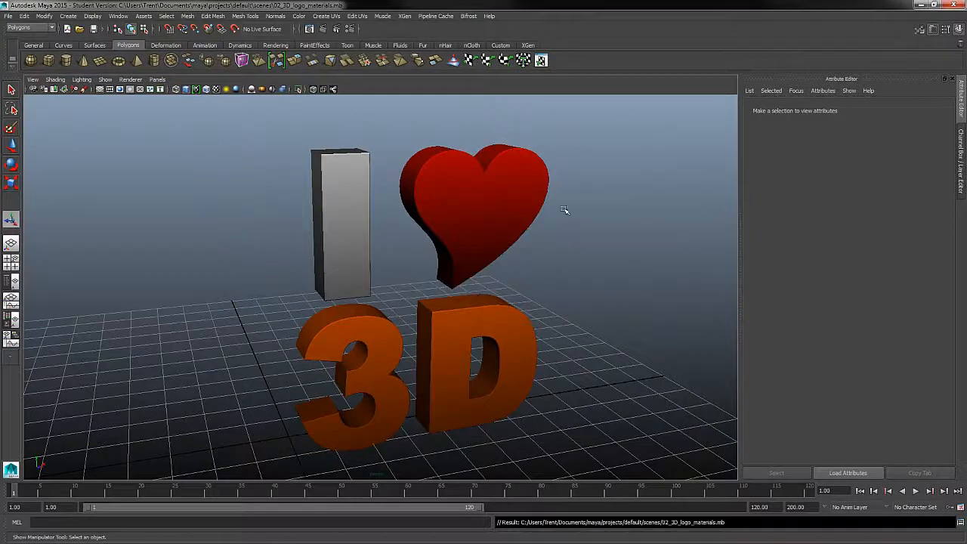